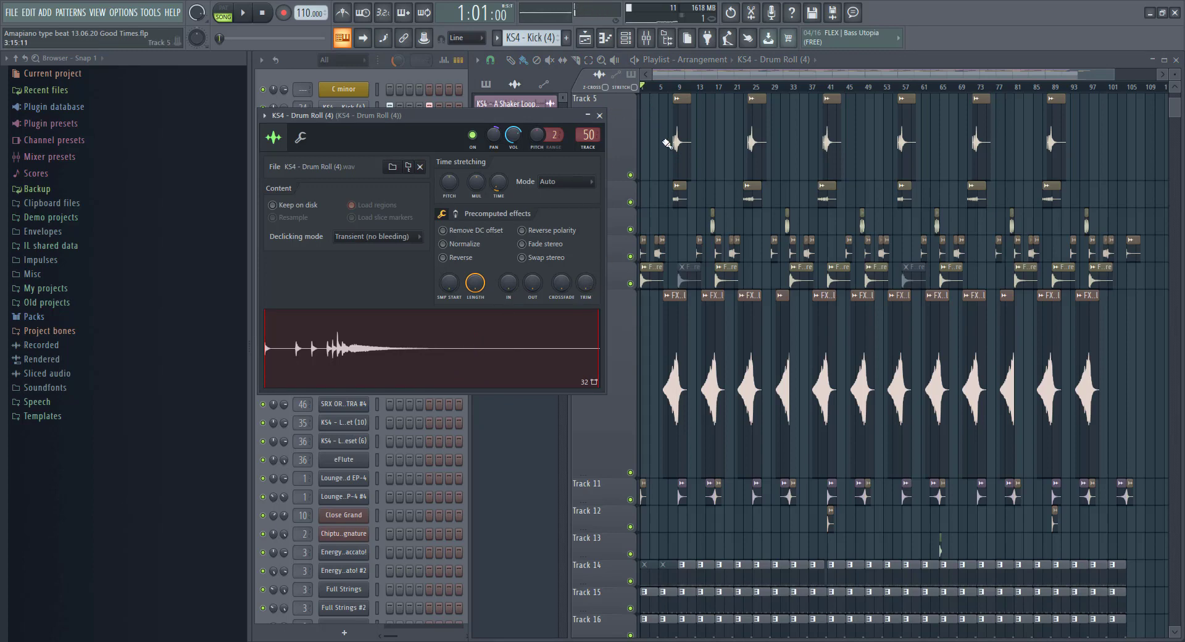
# Inspect the sampler settings of the Drum Roll (5) and Drum Roll (7) clips in the playlist.
pyautogui.click(599, 116)
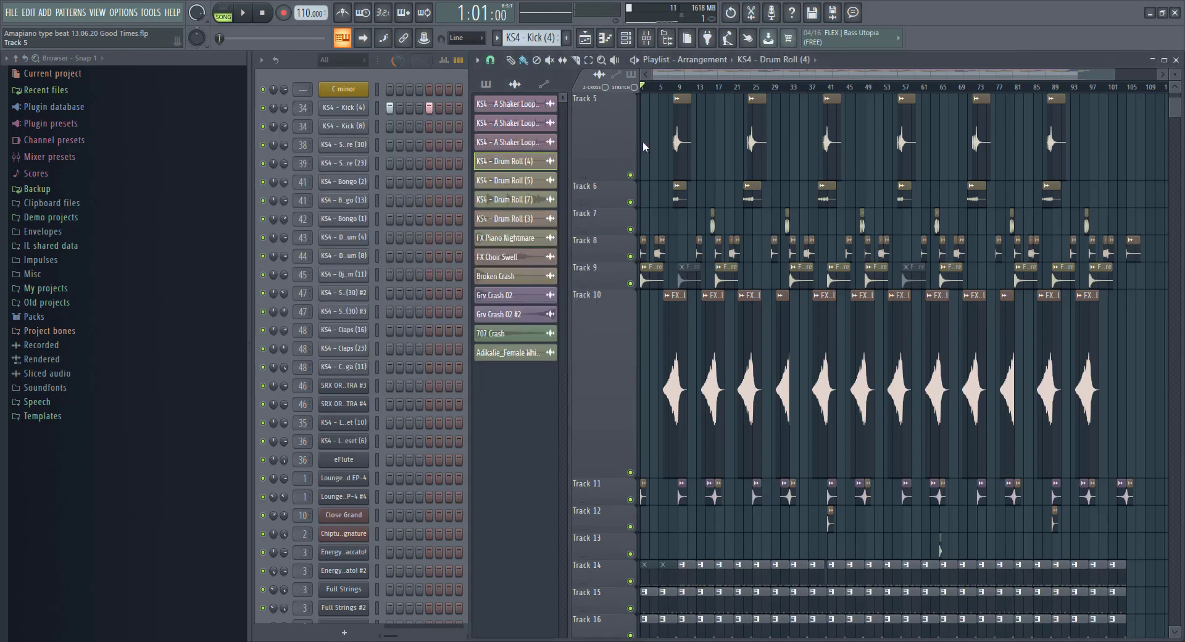
pyautogui.doubleClick(684, 206)
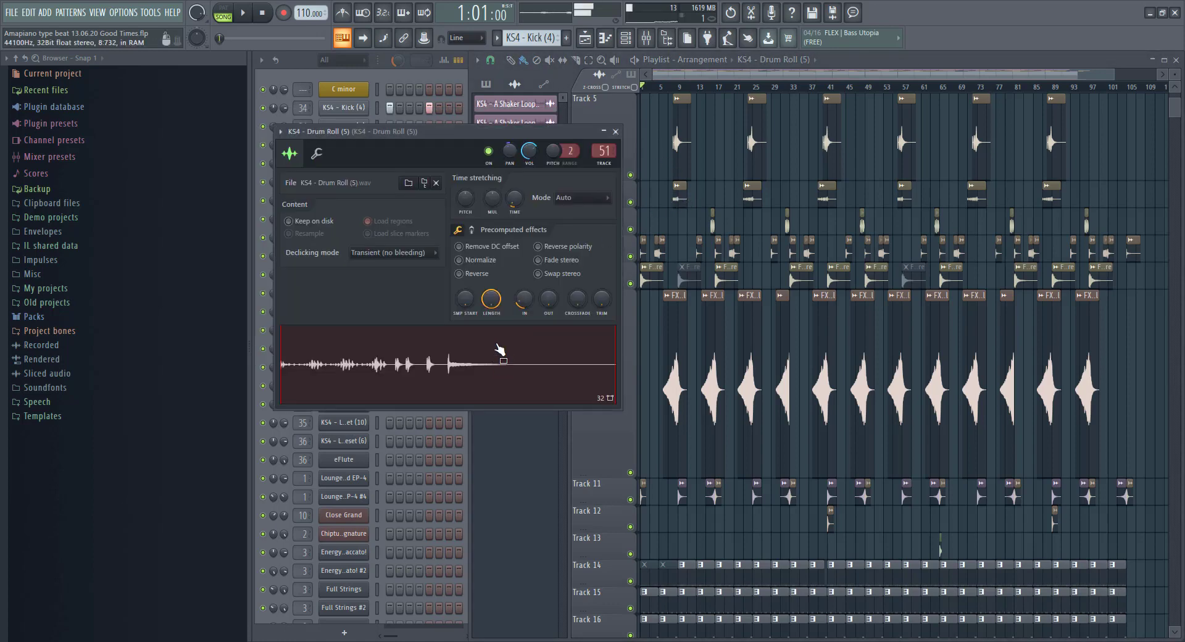
pyautogui.click(615, 132)
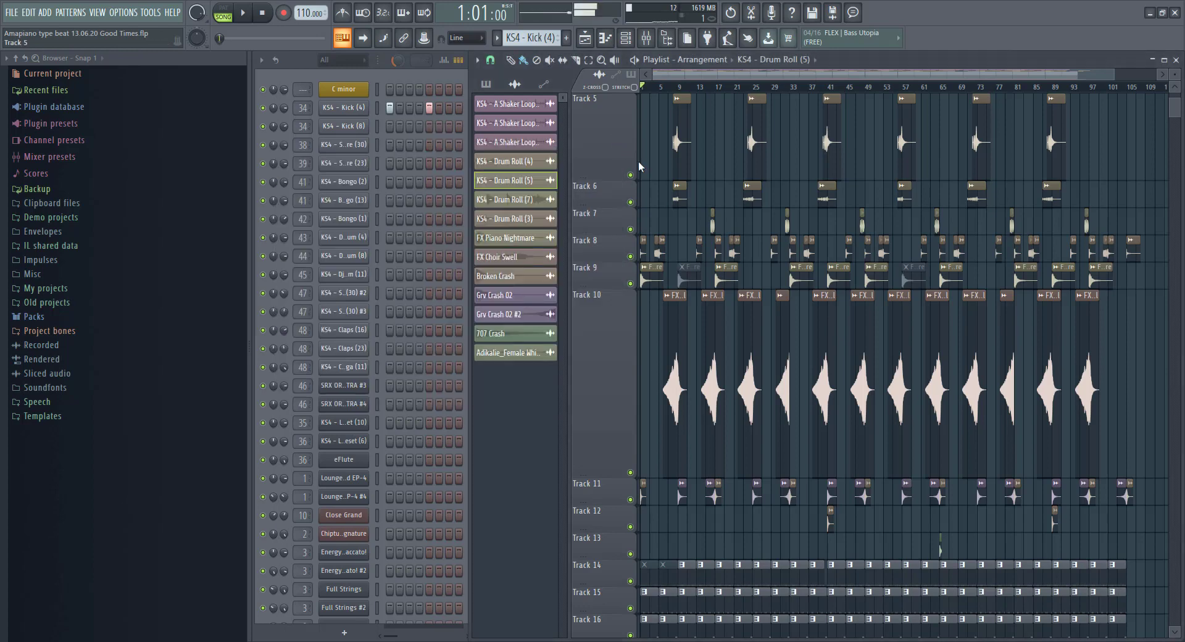
pyautogui.doubleClick(712, 227)
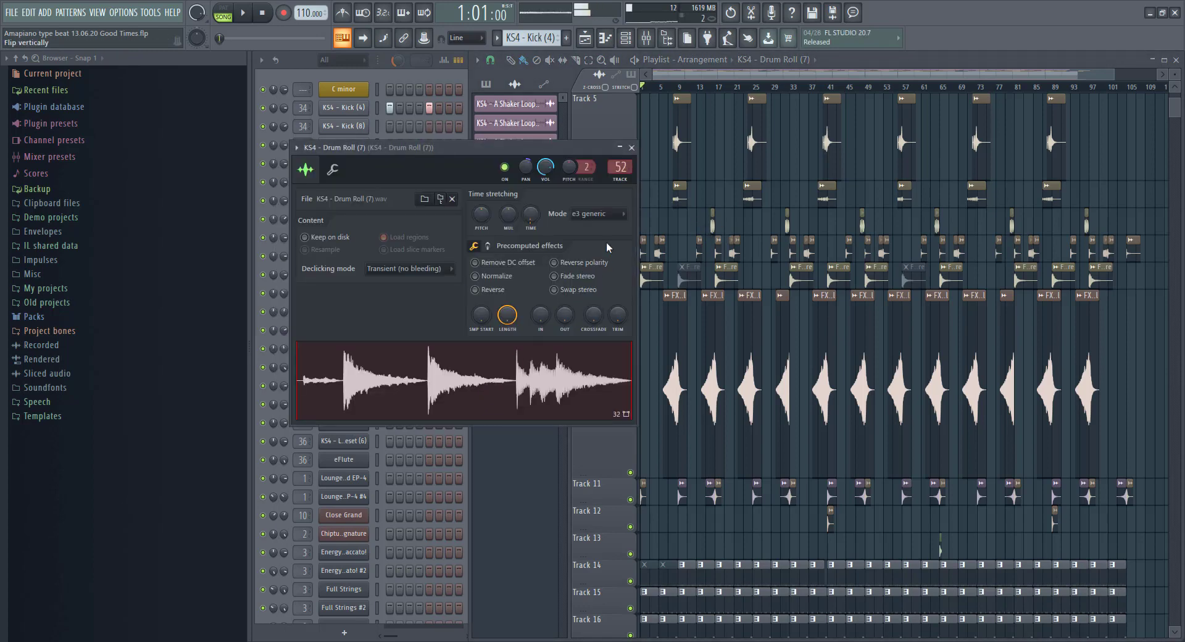
pyautogui.click(631, 148)
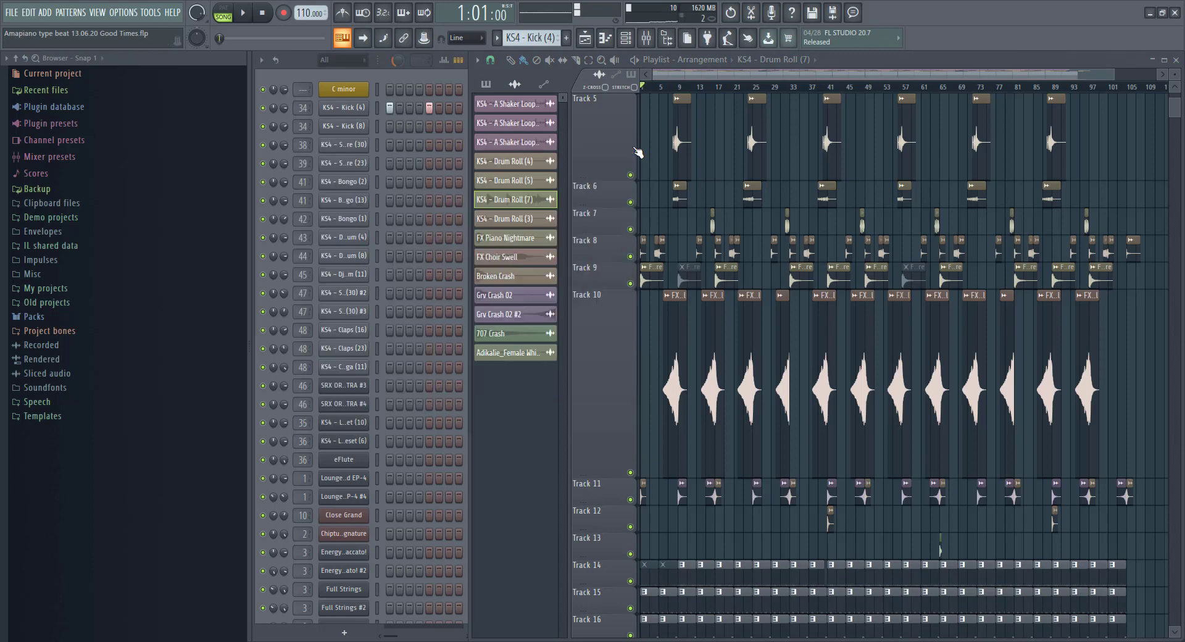
# Inspect the sampler settings of the FX Piano Nightmare clip on Track 9 and the FX Choir Swell clip on Track 10.
pyautogui.doubleClick(650, 277)
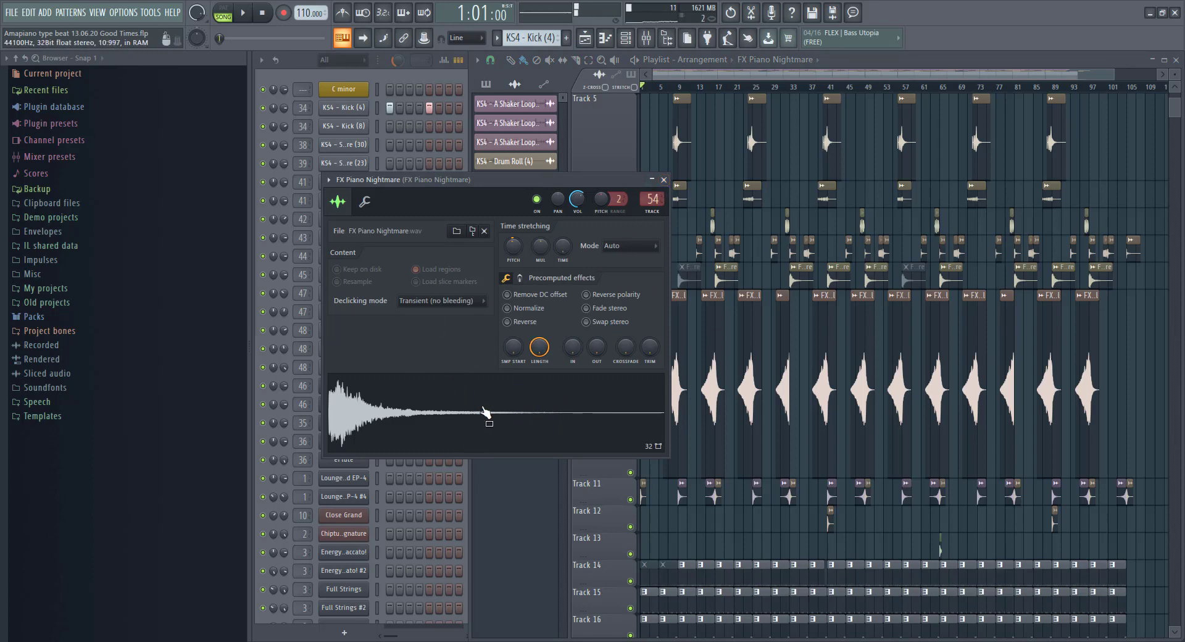
pyautogui.click(663, 180)
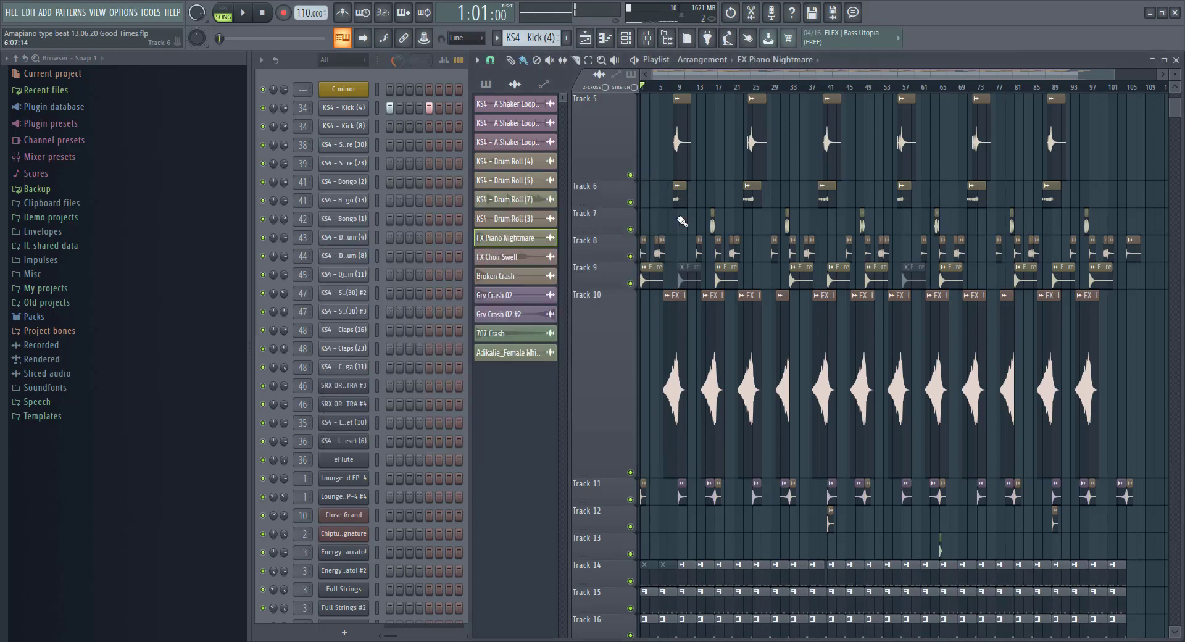
pyautogui.doubleClick(722, 275)
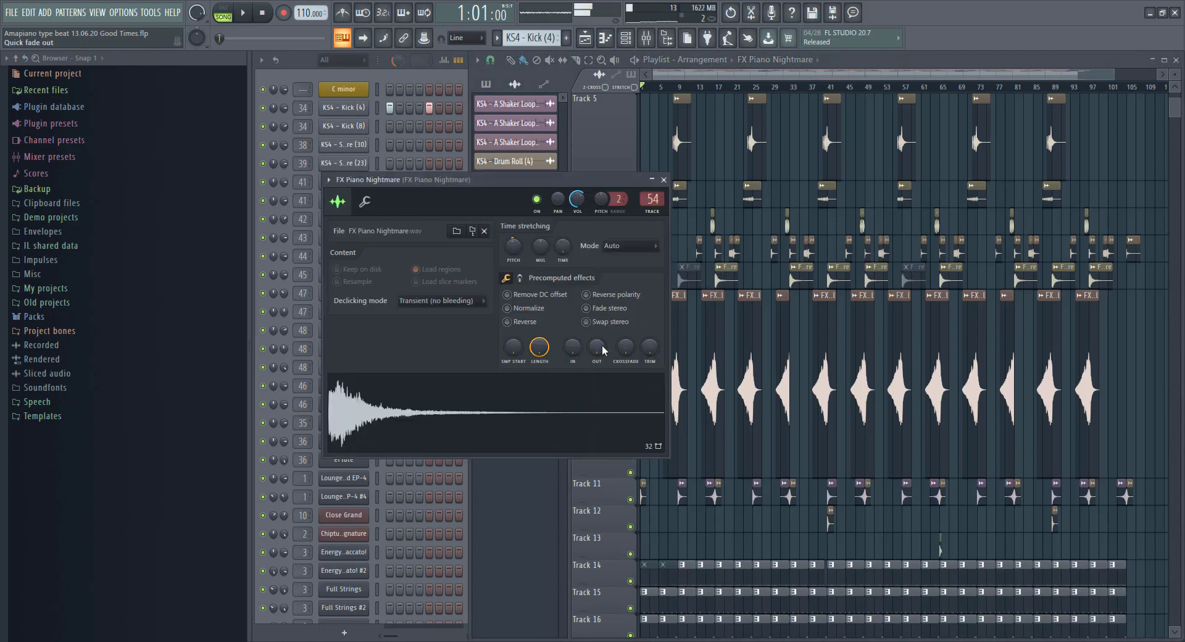
pyautogui.doubleClick(708, 333)
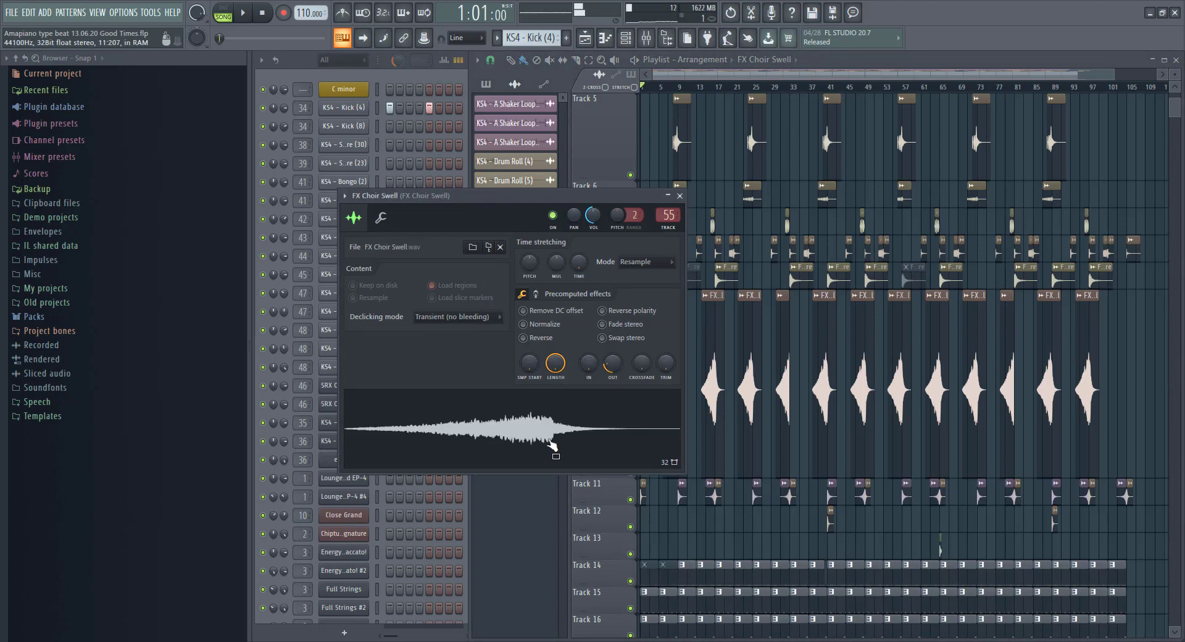
pyautogui.click(680, 196)
# Inspect the Grv Crash 02, Broken Crash and reversed Grv Crash 02 #2 samples used on Track 11.
pyautogui.scroll(-2, 704, 420)
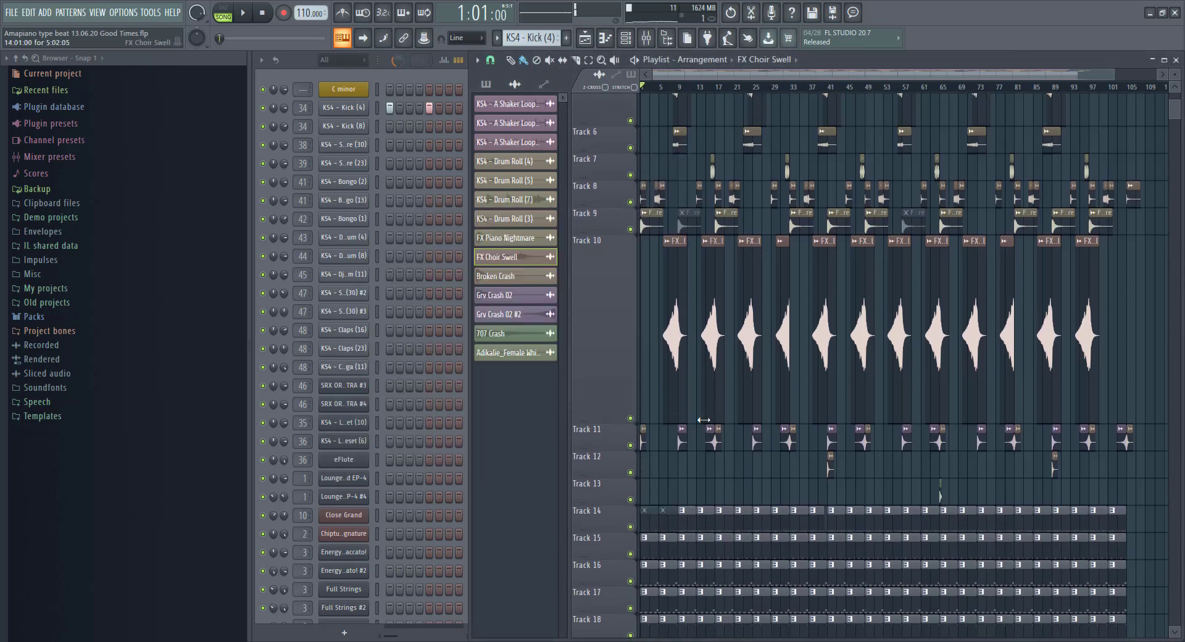
pyautogui.doubleClick(681, 443)
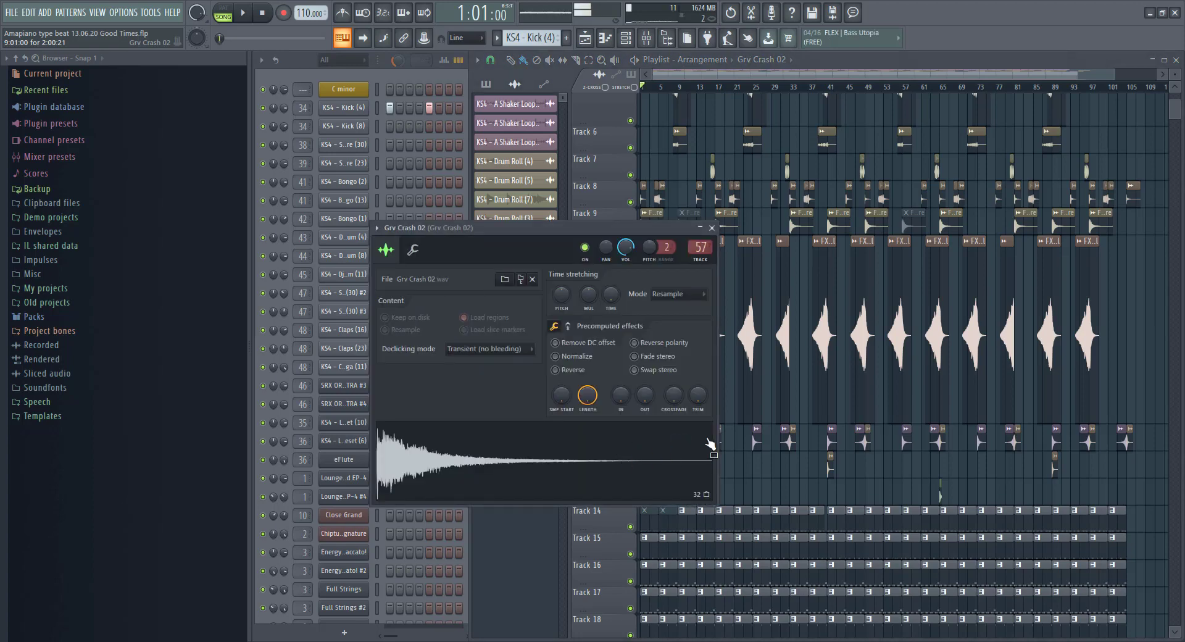
pyautogui.click(754, 462)
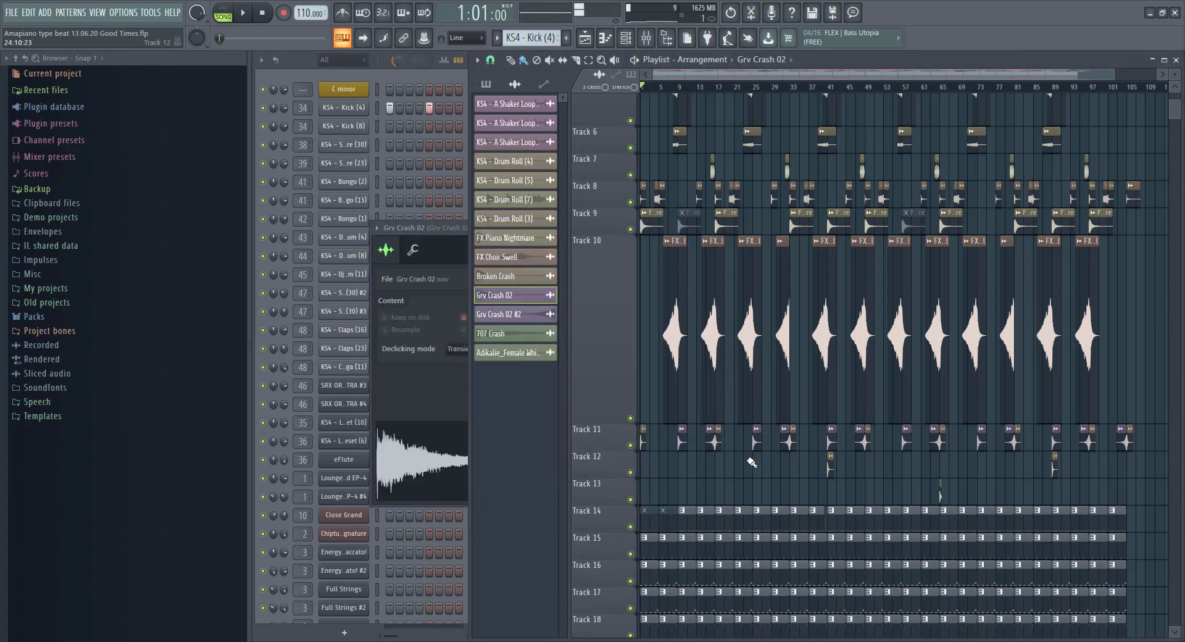
pyautogui.doubleClick(717, 442)
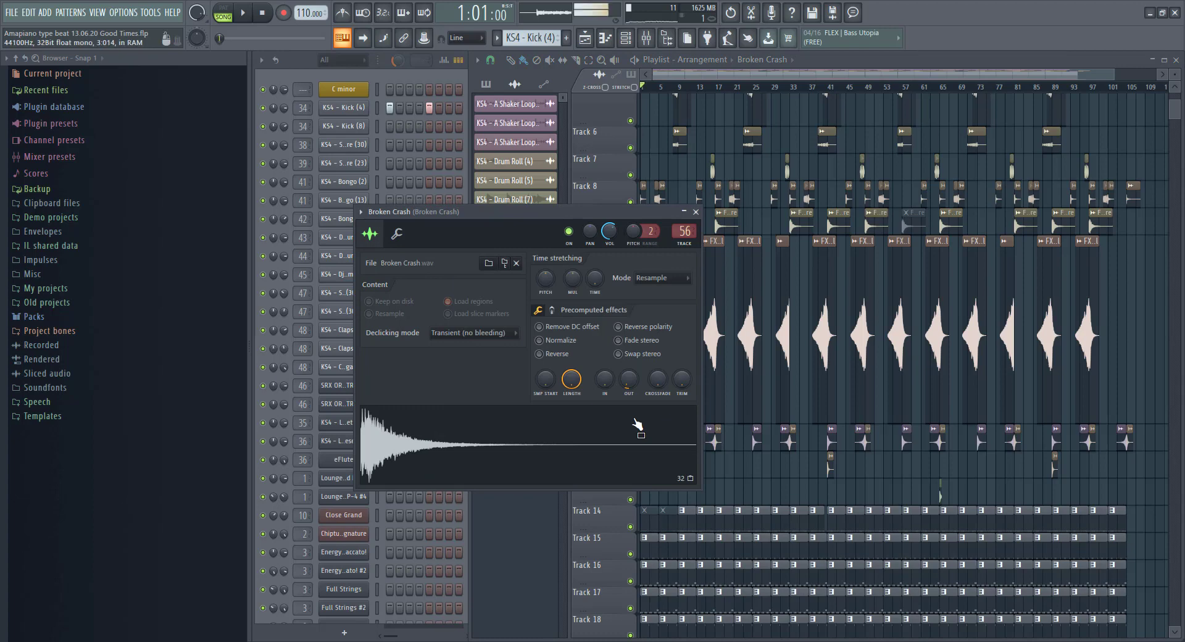
pyautogui.click(712, 443)
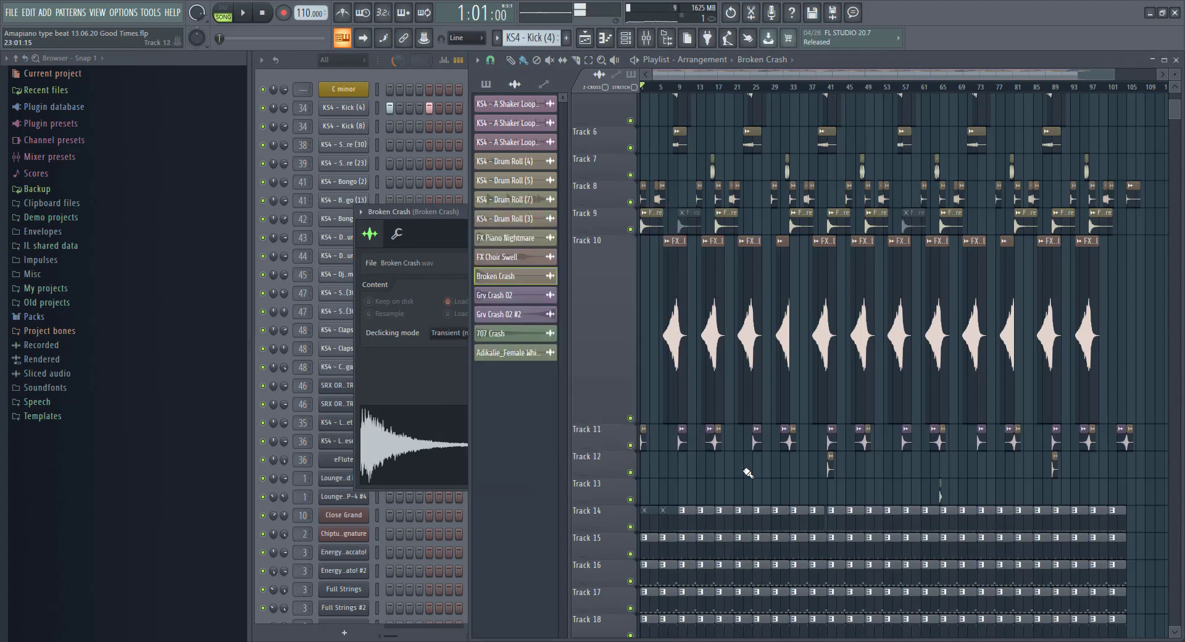
pyautogui.doubleClick(711, 443)
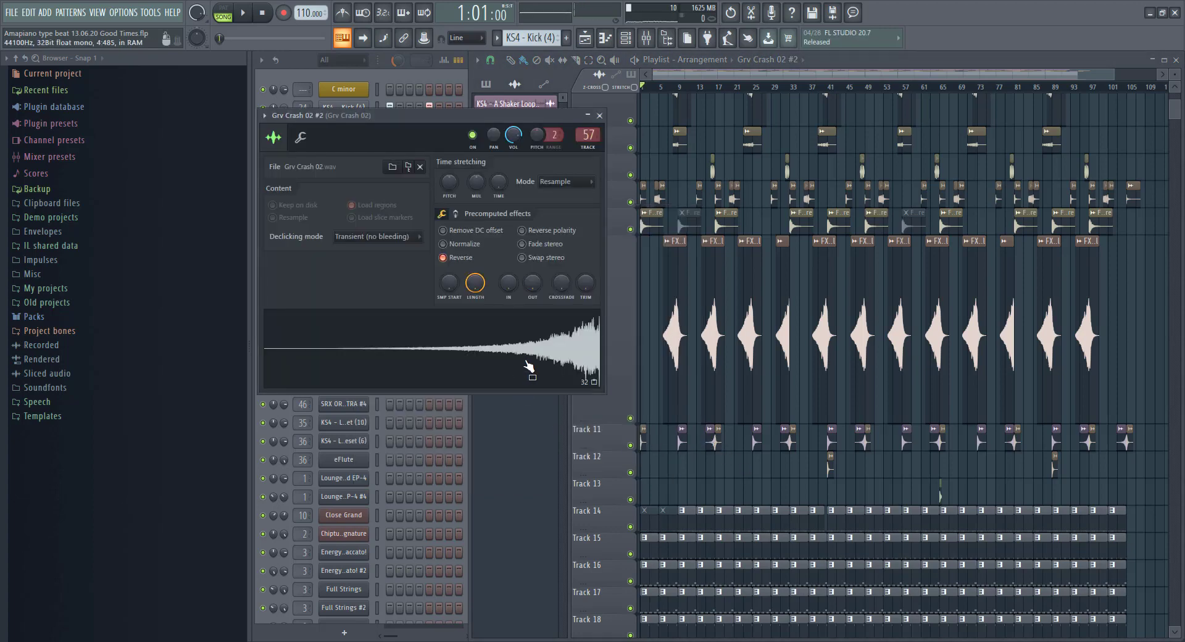
pyautogui.click(793, 462)
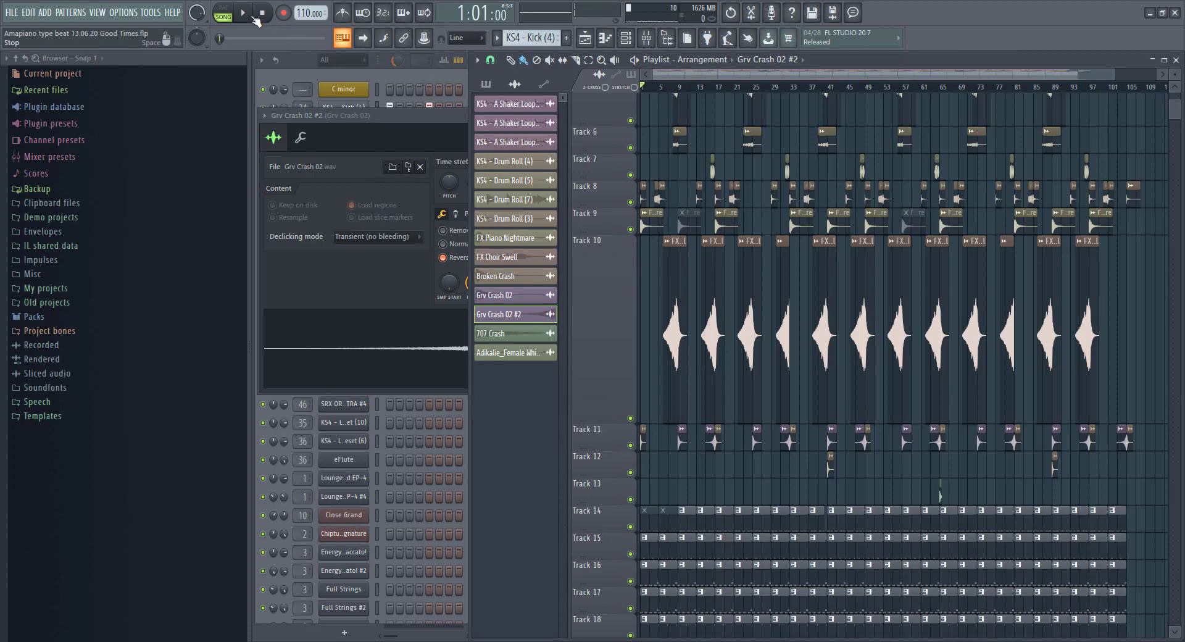
# Start playback, switch it to pattern mode and widen the channel rack to show more steps of the Kick (4) pattern.
pyautogui.click(292, 60)
pyautogui.press('space')
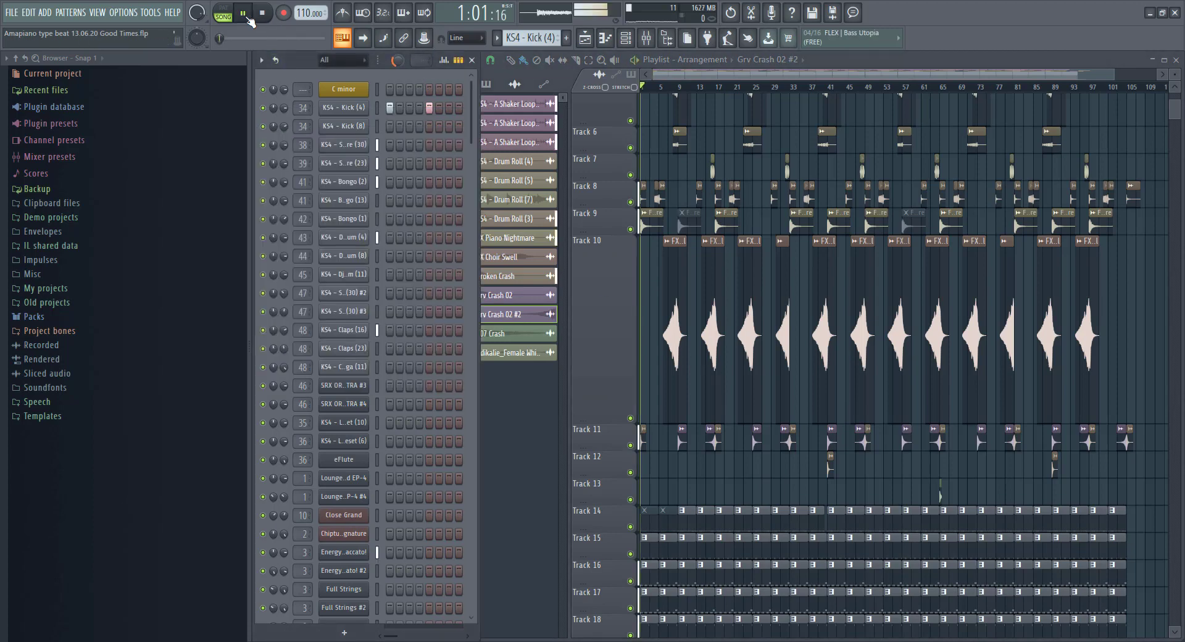
pyautogui.click(235, 12)
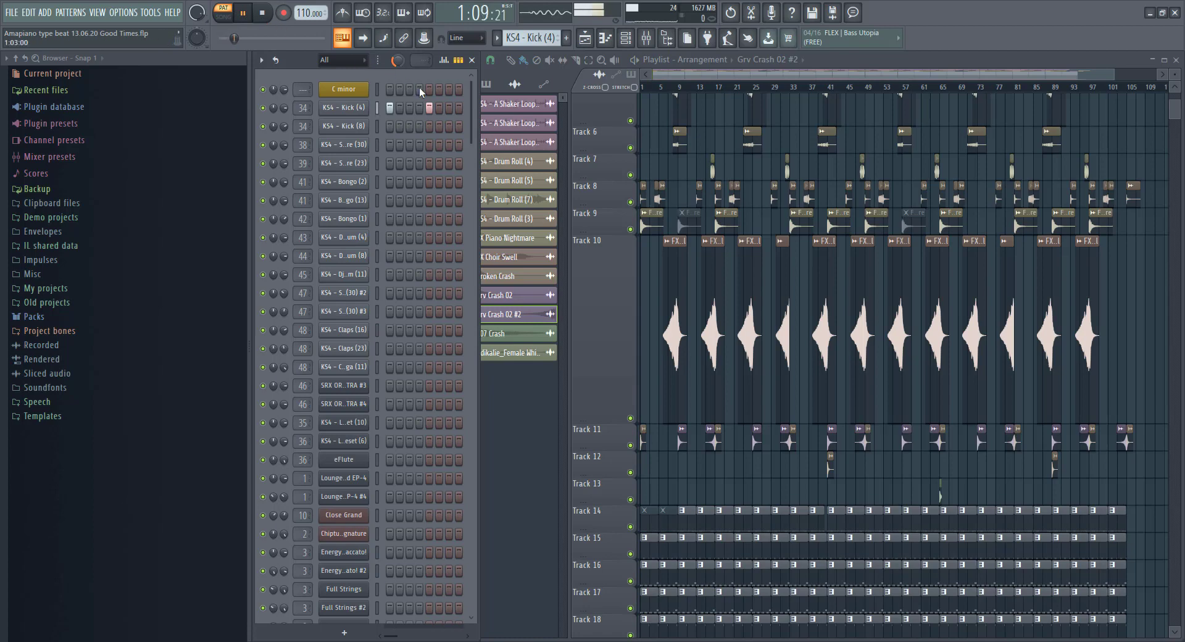
pyautogui.moveTo(480, 113); pyautogui.dragTo(673, 181)
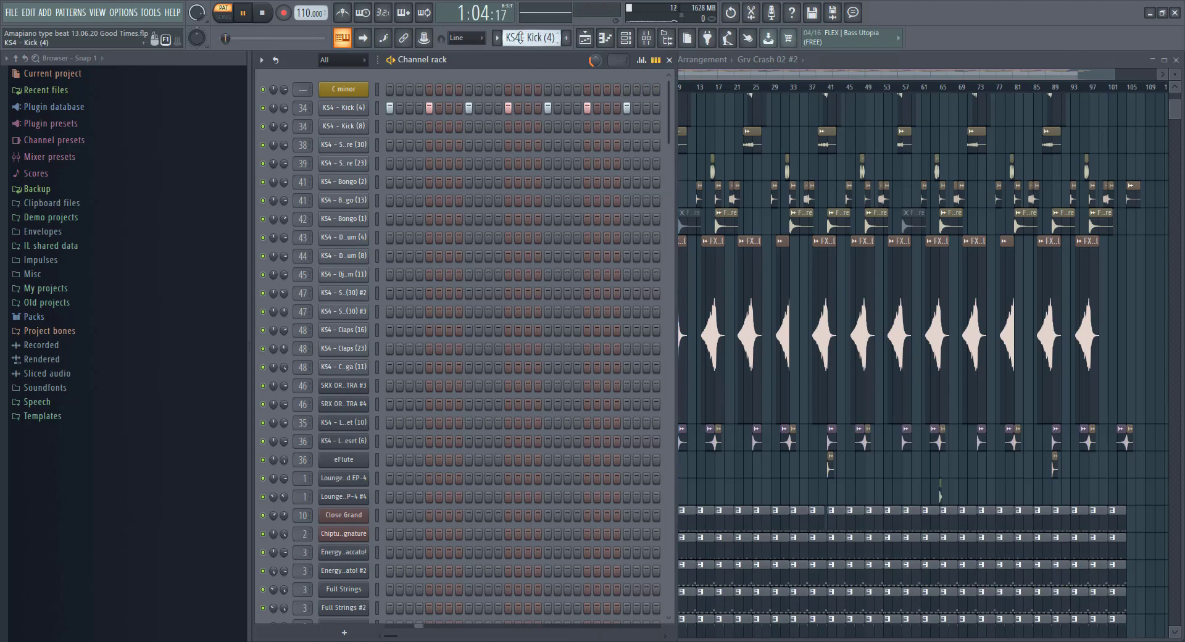
# Listen to the Kick (8) pattern and examine all the notes of the Snare (30) pattern in the piano roll.
pyautogui.scroll(-1, 518, 38)
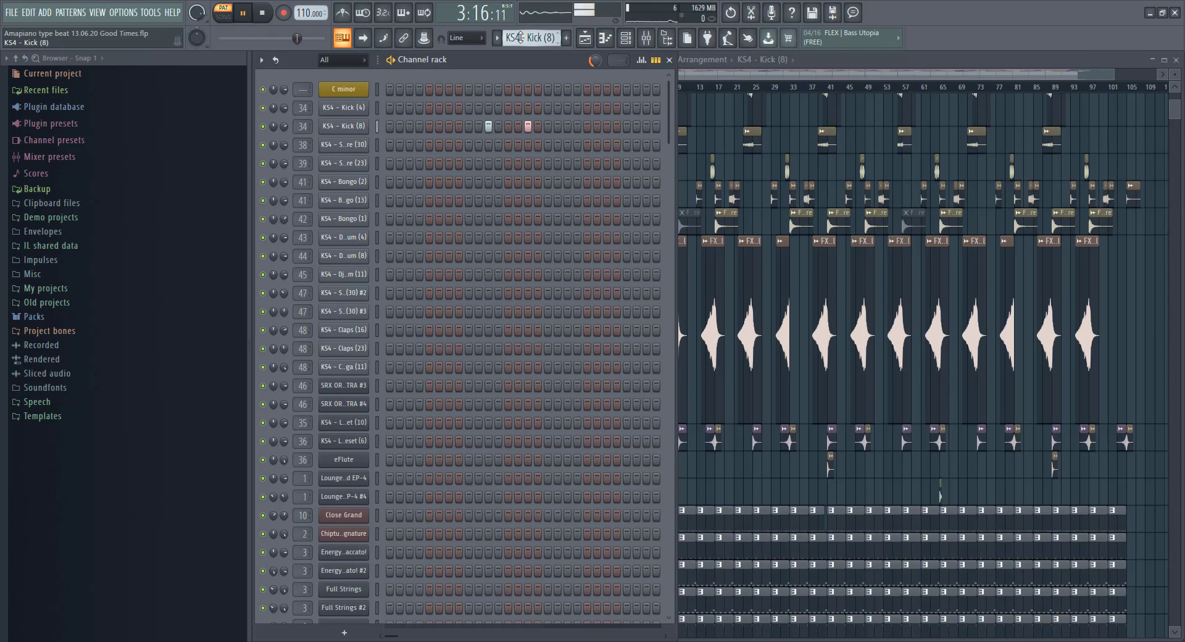
pyautogui.scroll(-1, 518, 37)
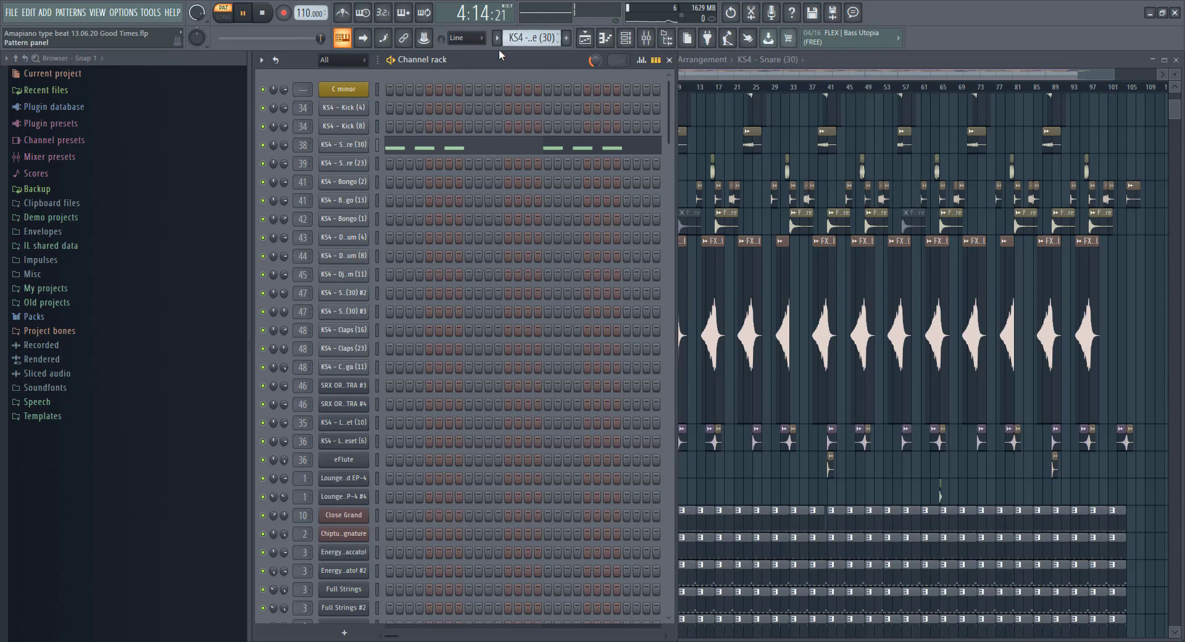
pyautogui.click(464, 146)
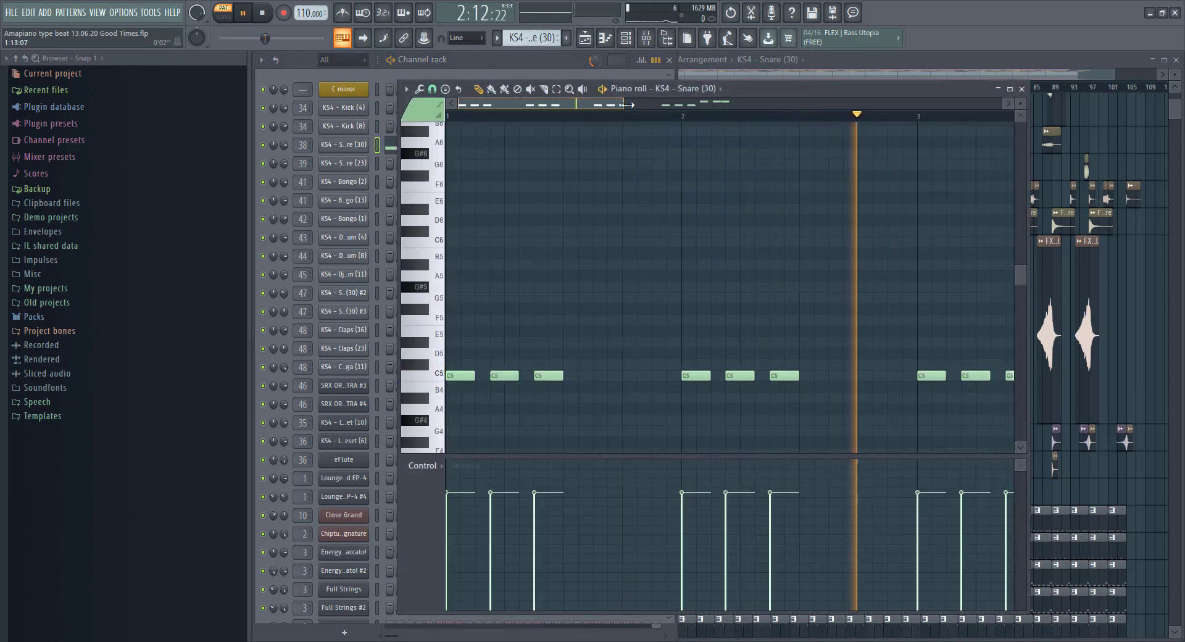
pyautogui.scroll(-2, 833, 174)
pyautogui.scroll(-1, 833, 174)
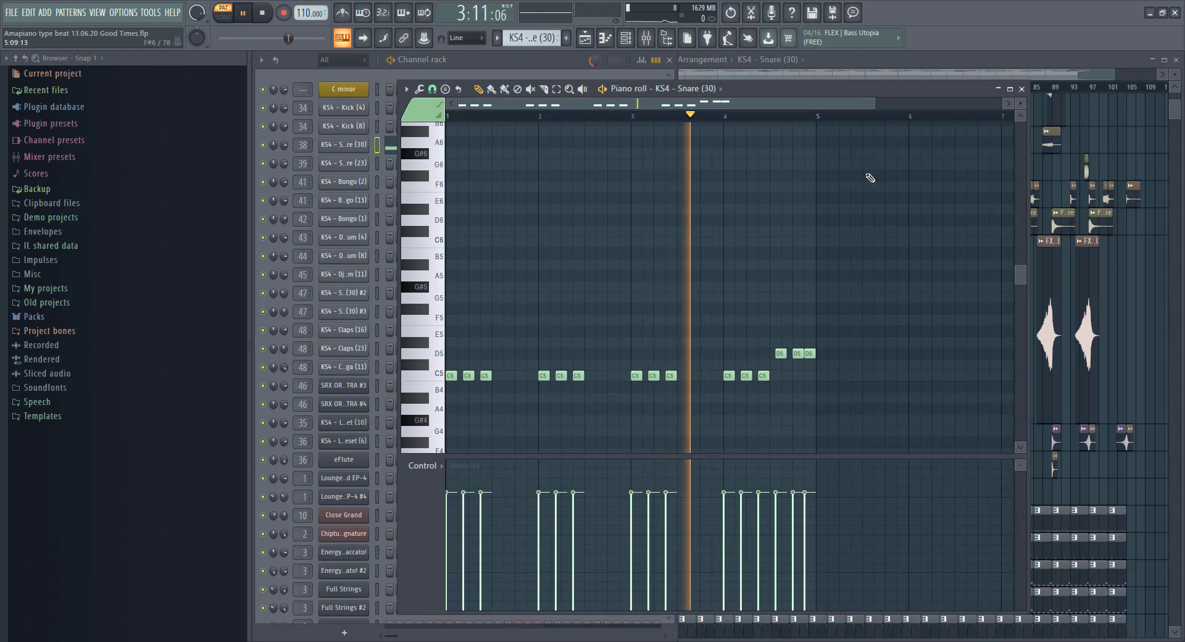
pyautogui.click(469, 63)
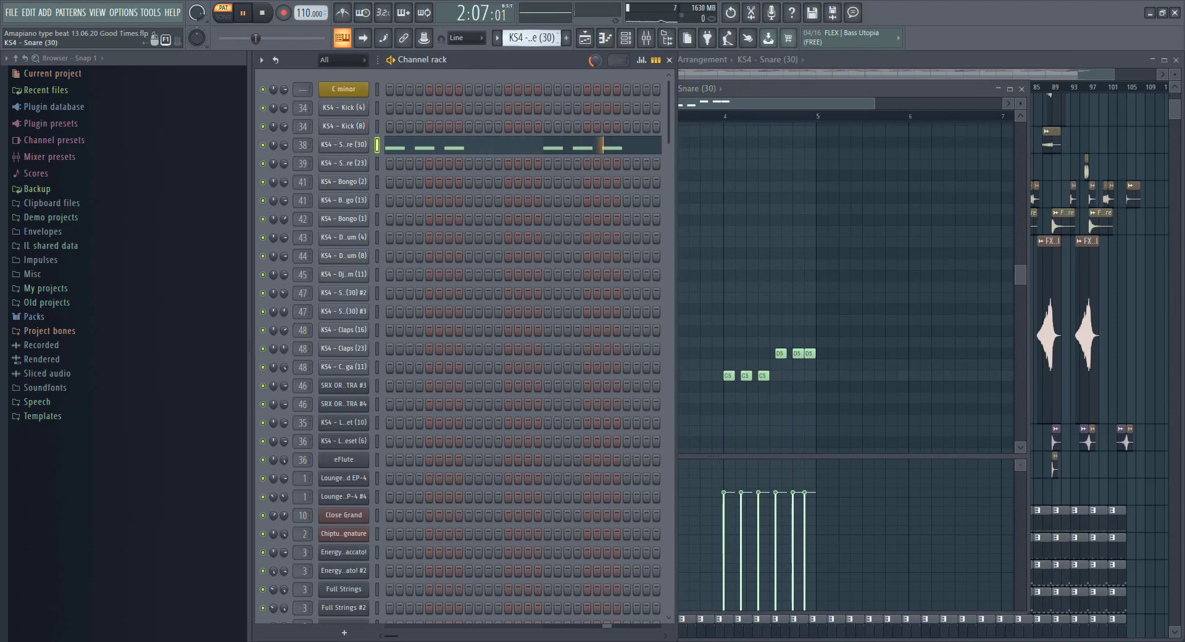
# Switch to the Snare (23) pattern and examine its notes in the piano roll.
pyautogui.click(377, 162)
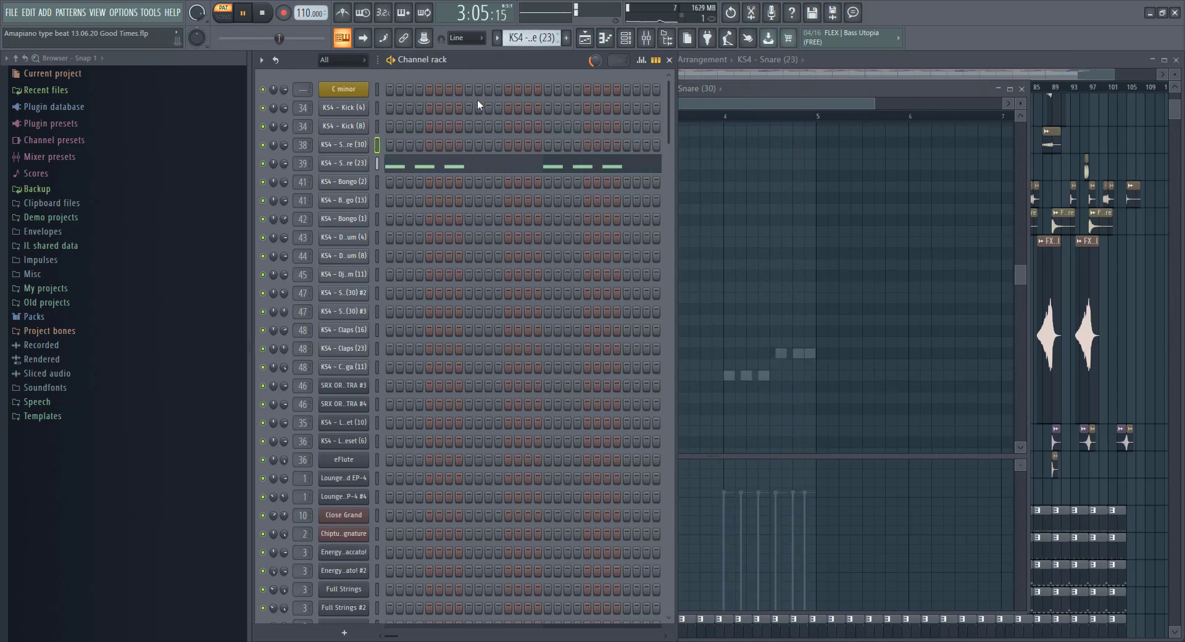
pyautogui.click(547, 170)
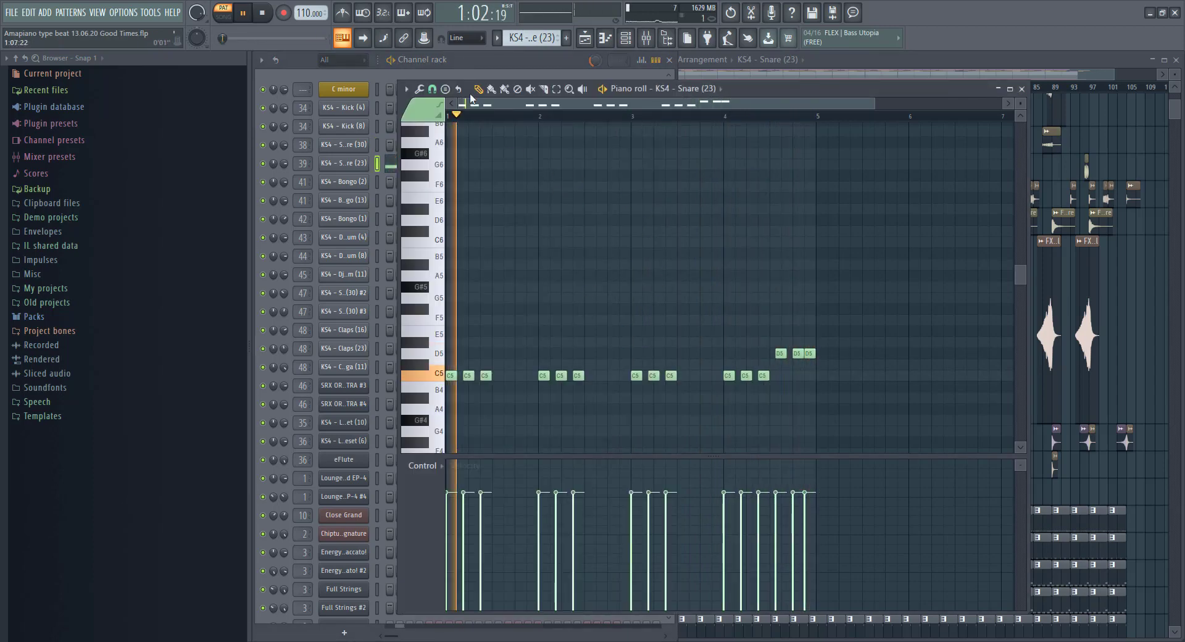
pyautogui.click(486, 58)
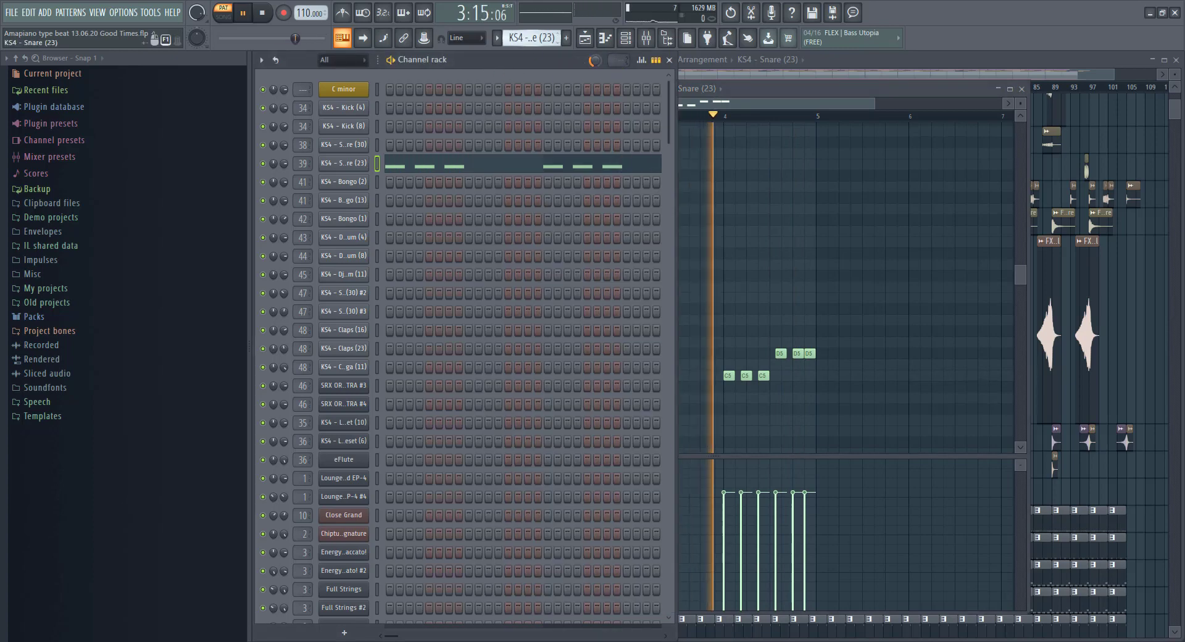
# Examine the Bongo (2) pattern's notes in the piano roll and open the channel's sampler settings.
pyautogui.click(464, 184)
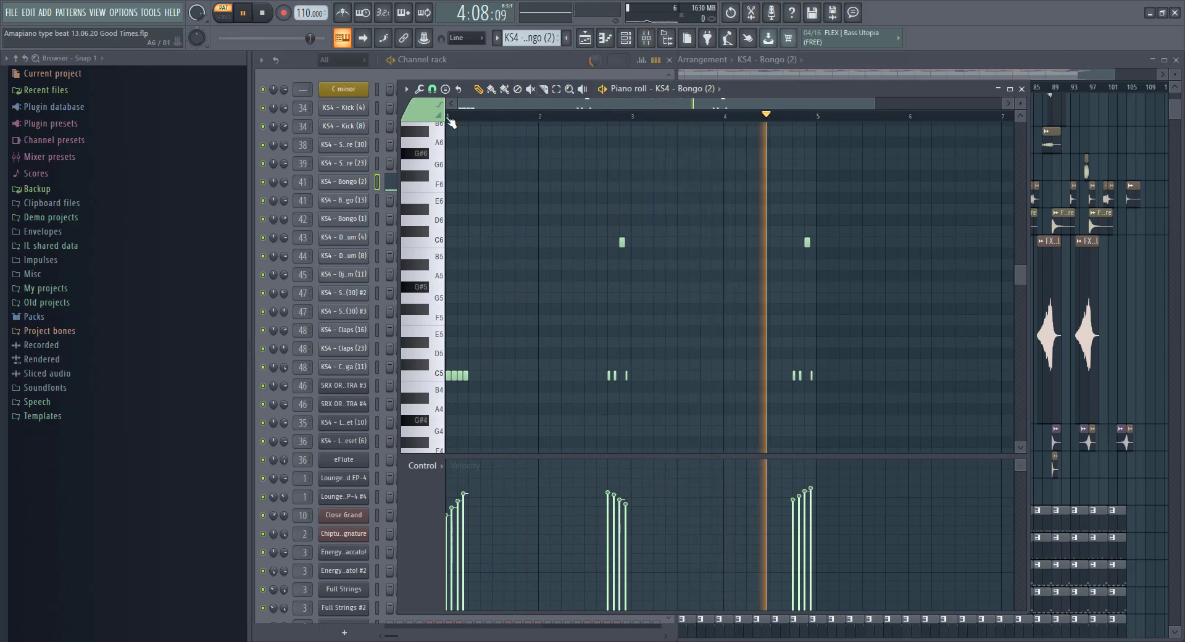
pyautogui.click(486, 72)
pyautogui.click(364, 182)
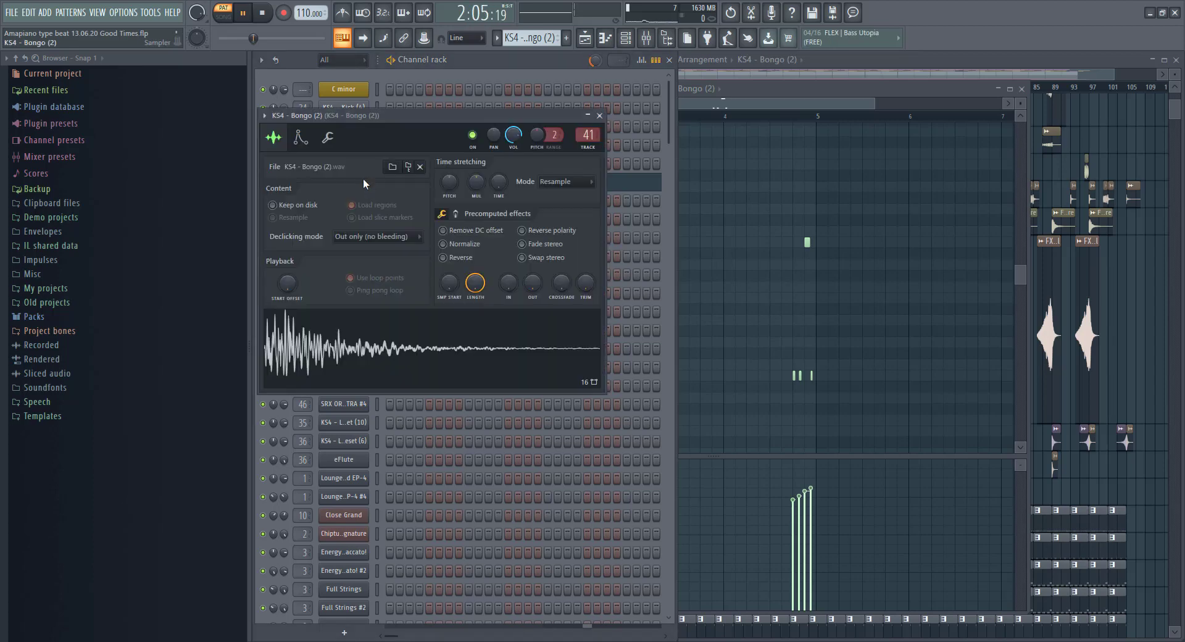
# Check the Bongo (2) send routing in the mixer and open Fruity delay 2 on the Fruity Delay send track.
pyautogui.press('F9')
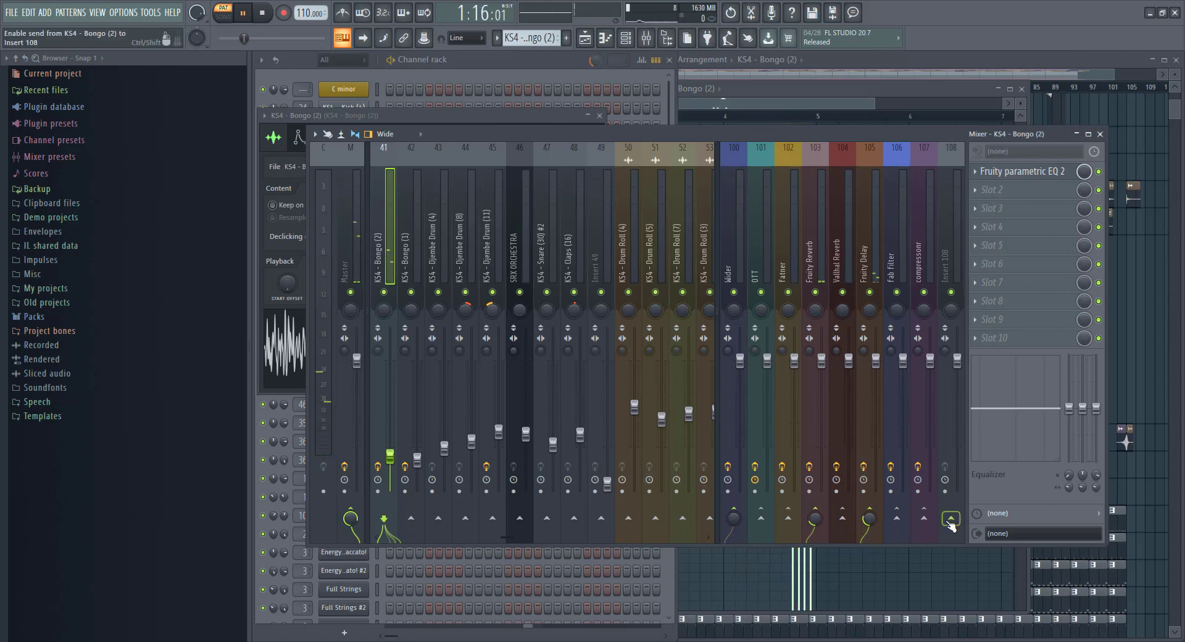
pyautogui.rightClick(869, 515)
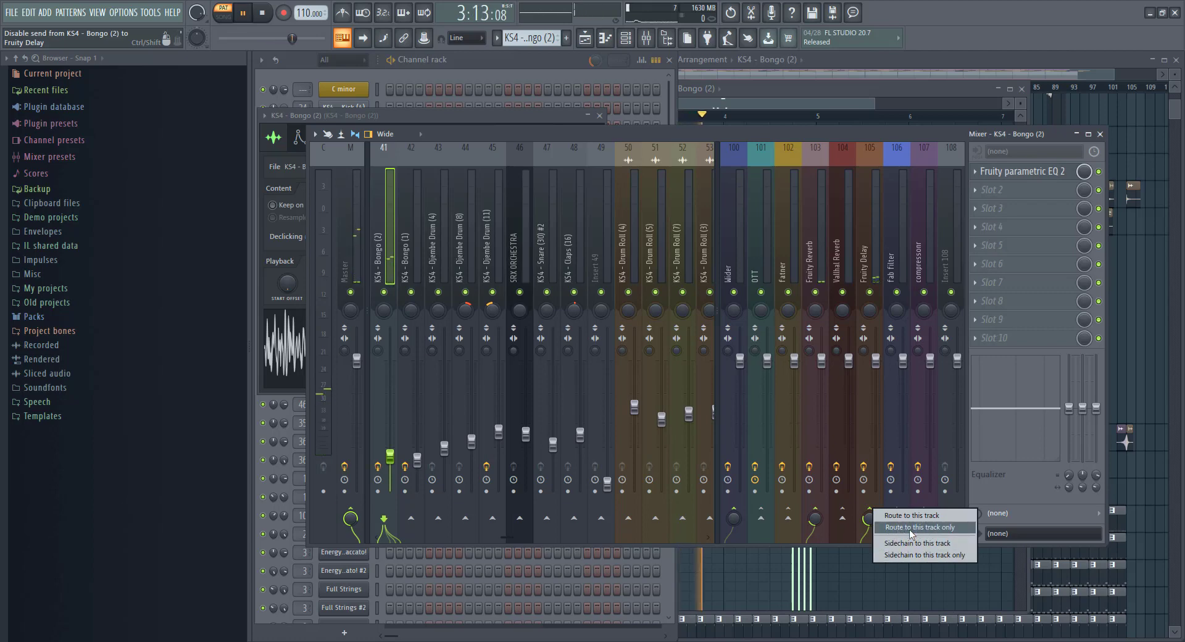
pyautogui.click(873, 272)
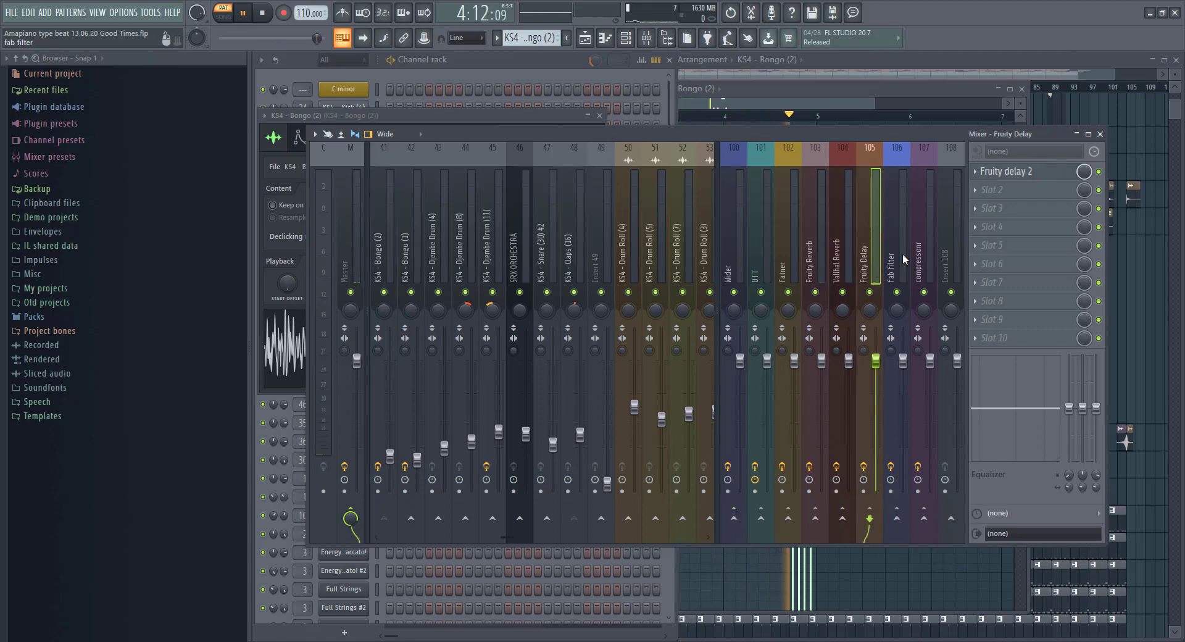
pyautogui.click(1018, 173)
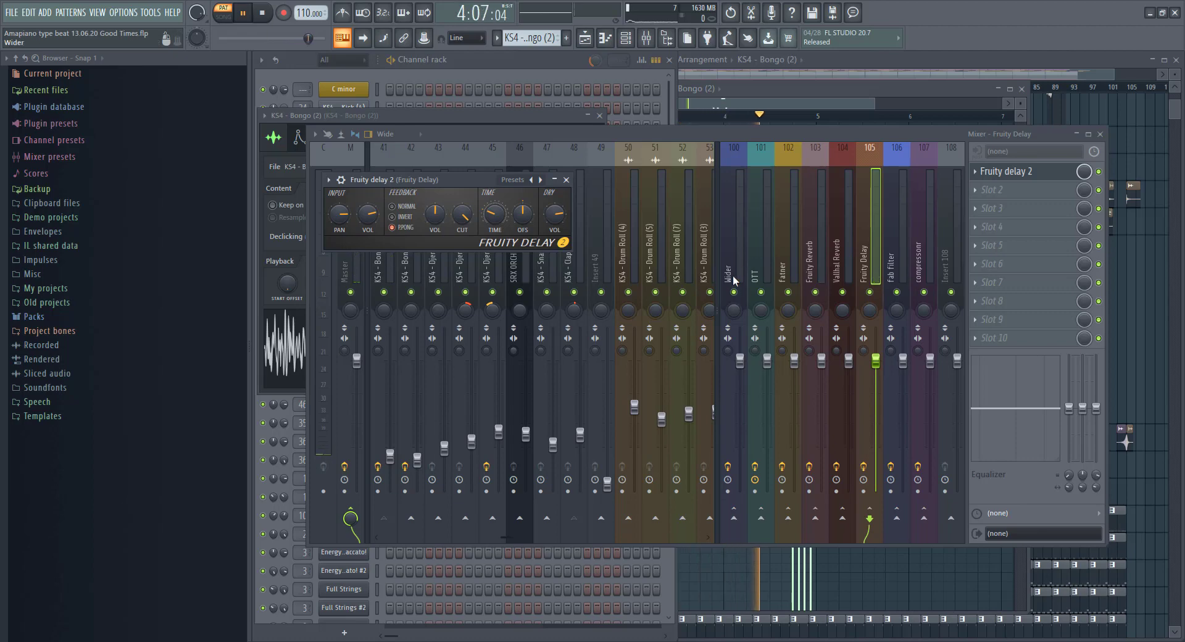
# Inspect the Wider plugin on the Wider send track and OTT_x64 on the OTT send track.
pyautogui.click(734, 279)
pyautogui.click(991, 171)
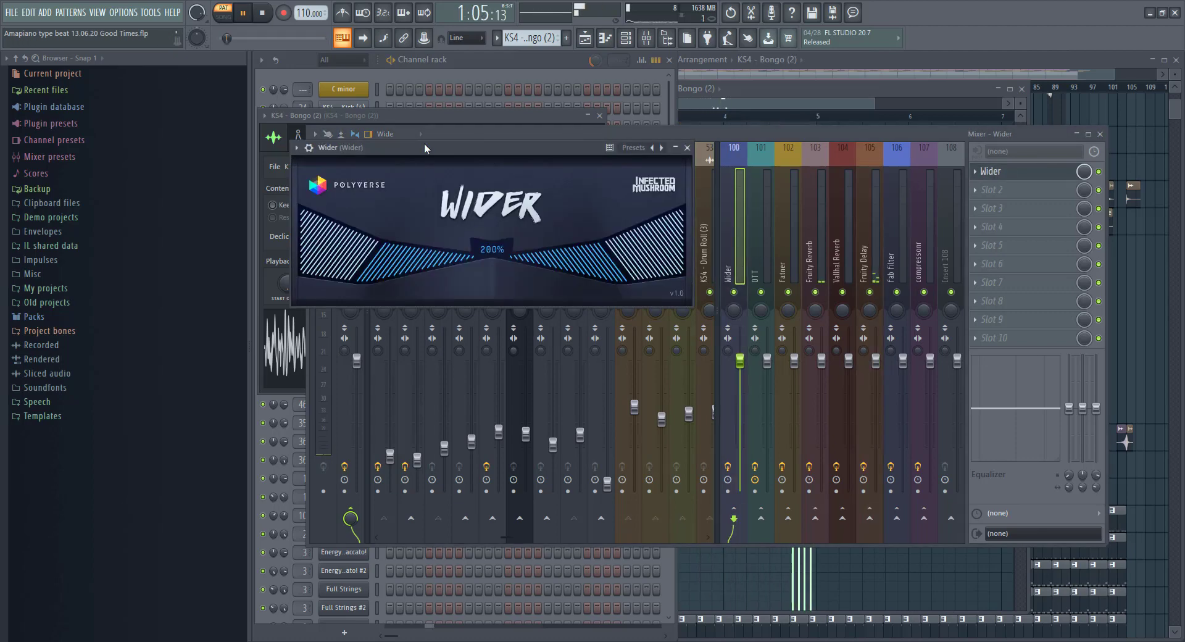
pyautogui.click(760, 274)
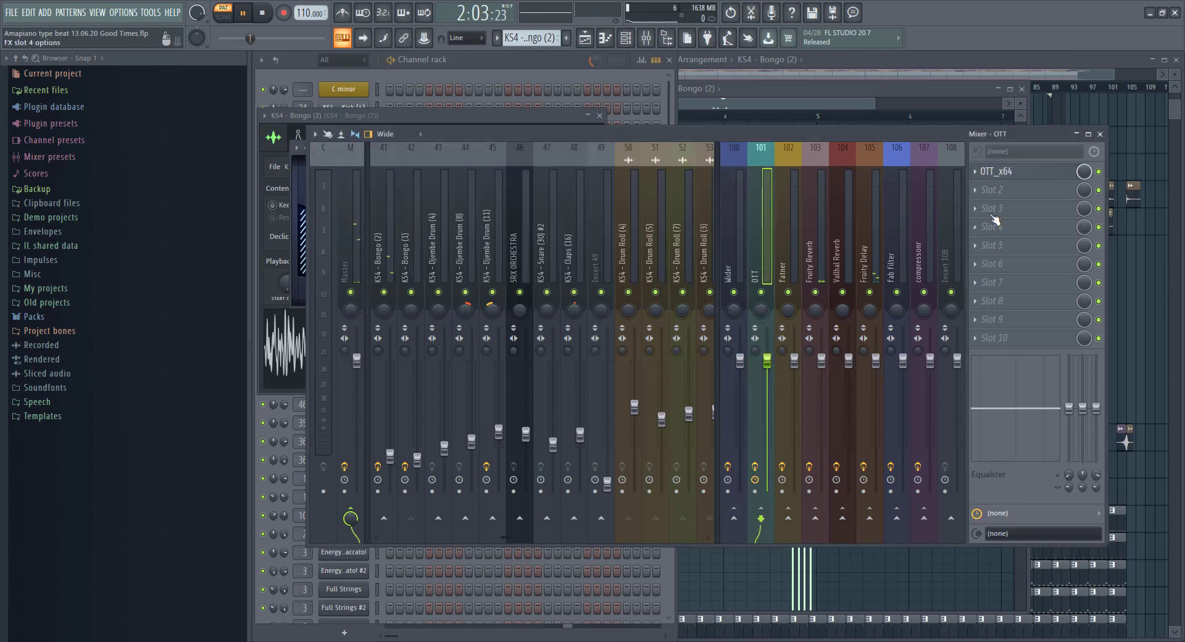
pyautogui.click(991, 171)
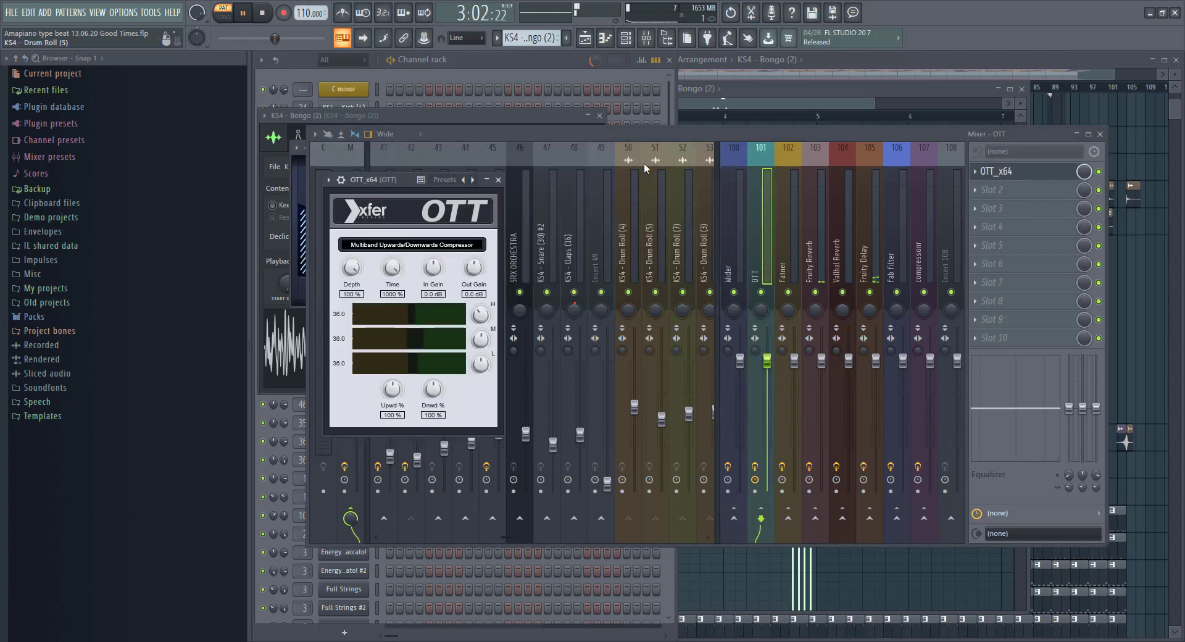
pyautogui.click(499, 180)
# Inspect Sausage Fattener on the fatner send track and Fruity Reeverb 2 on the Fruity Reverb send track.
pyautogui.click(784, 271)
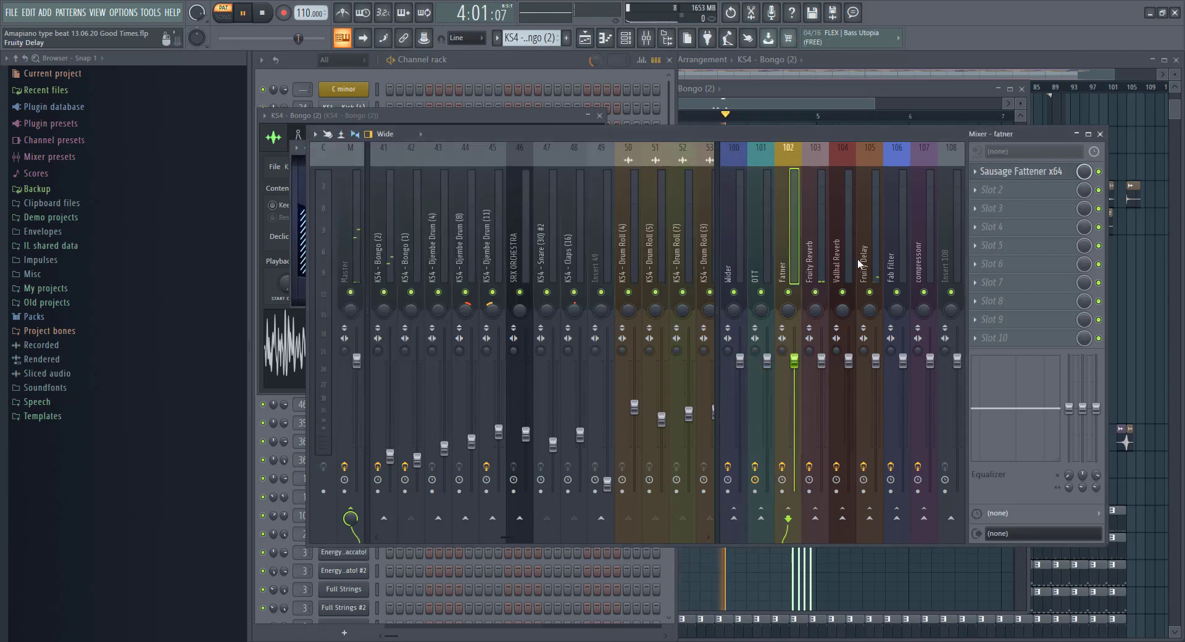
pyautogui.click(1042, 171)
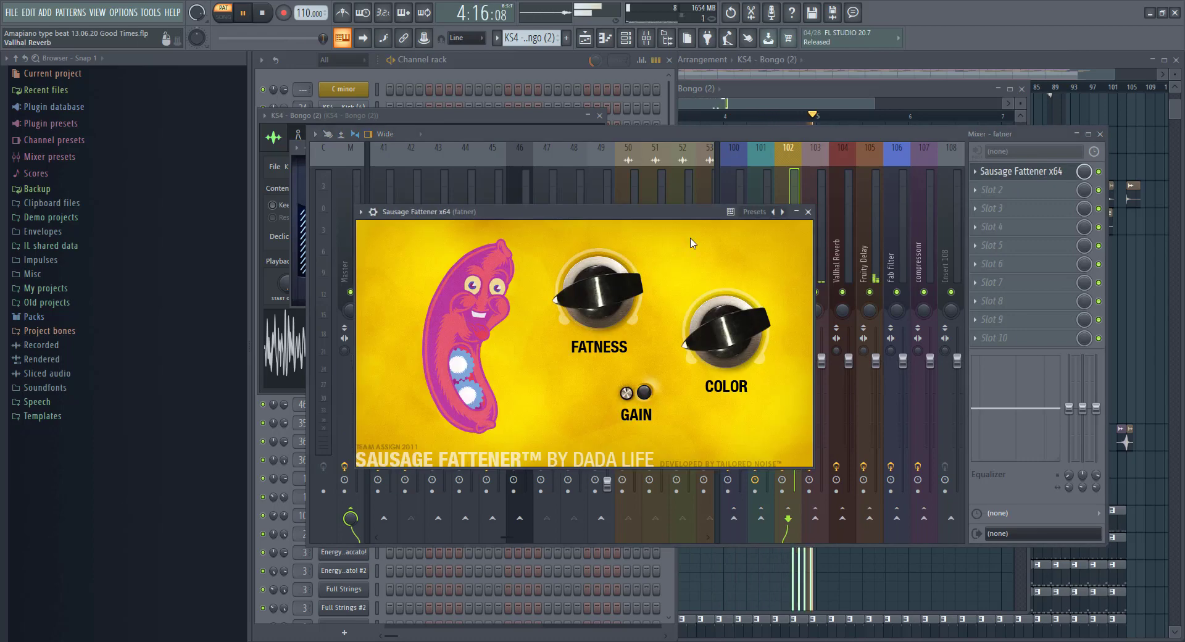
pyautogui.click(820, 244)
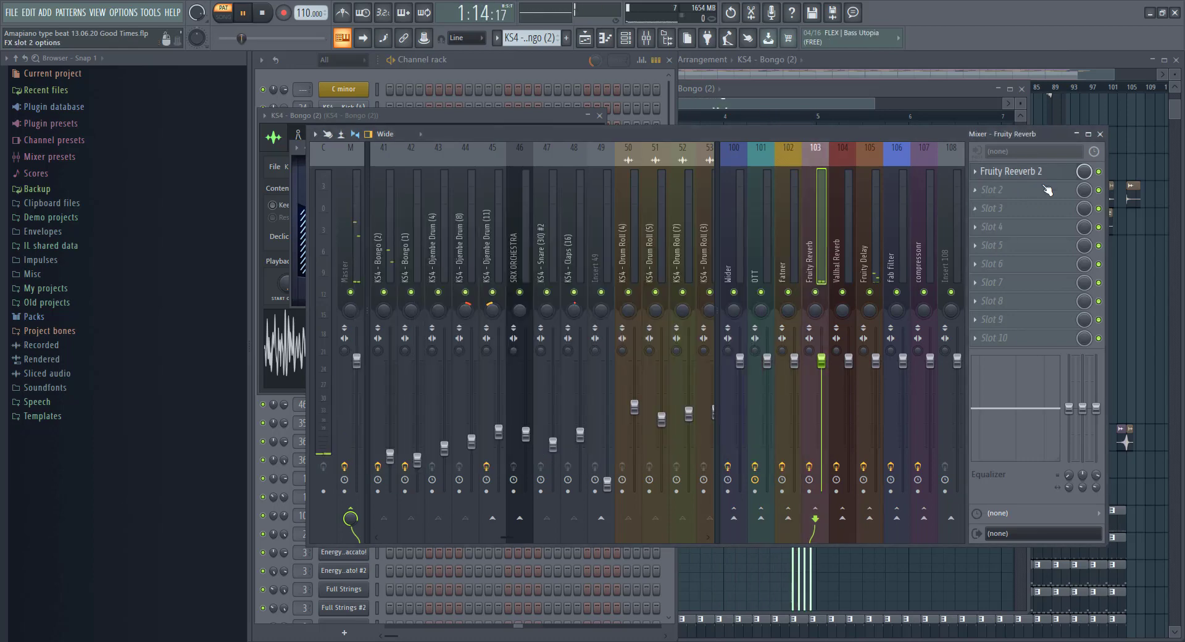
pyautogui.click(1006, 171)
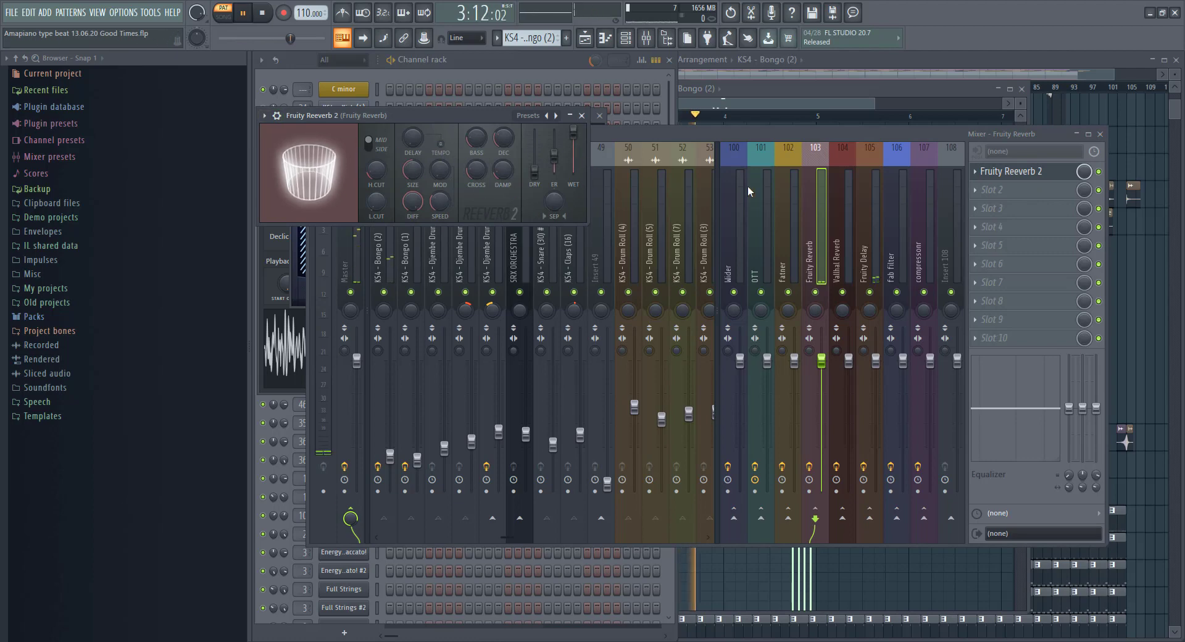
# Inspect ValhallaVintageVerb on the Vallhal Reverb send track and FabFilter Pro-R on the fab filter send track.
pyautogui.click(841, 264)
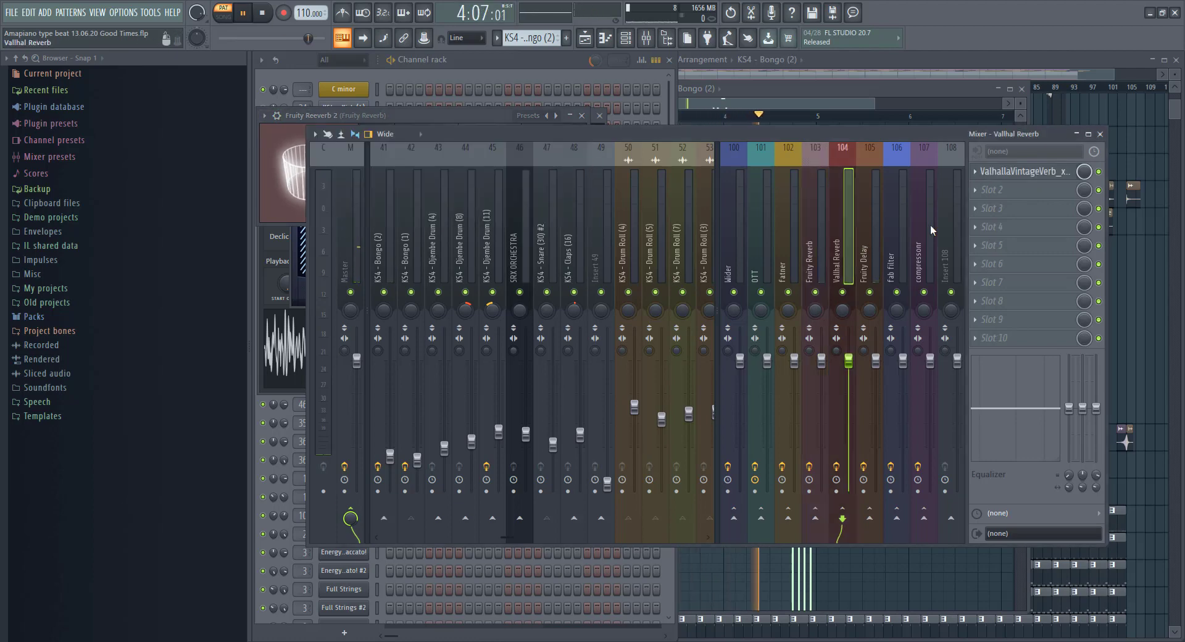
pyautogui.click(1025, 172)
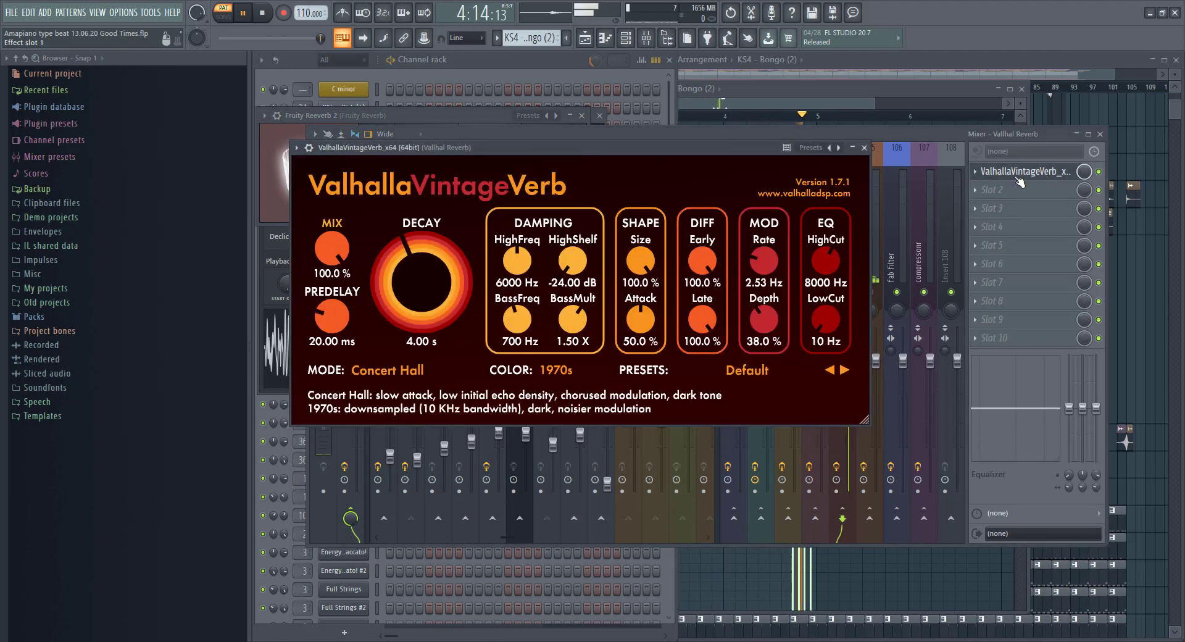
pyautogui.click(864, 148)
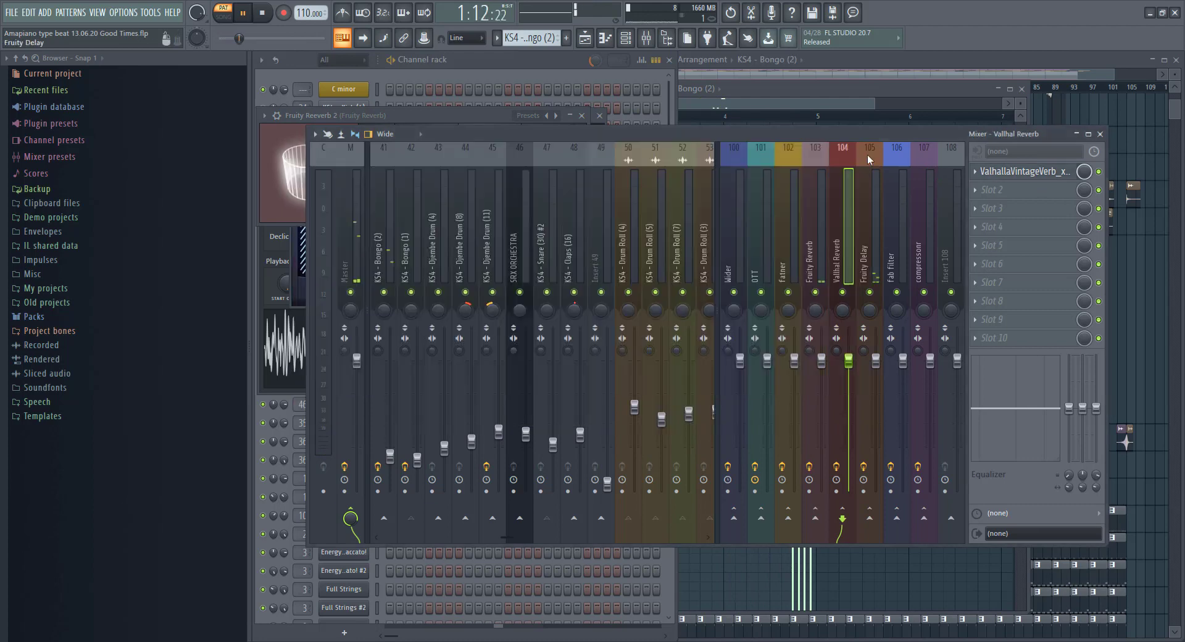
pyautogui.click(893, 270)
pyautogui.click(1024, 172)
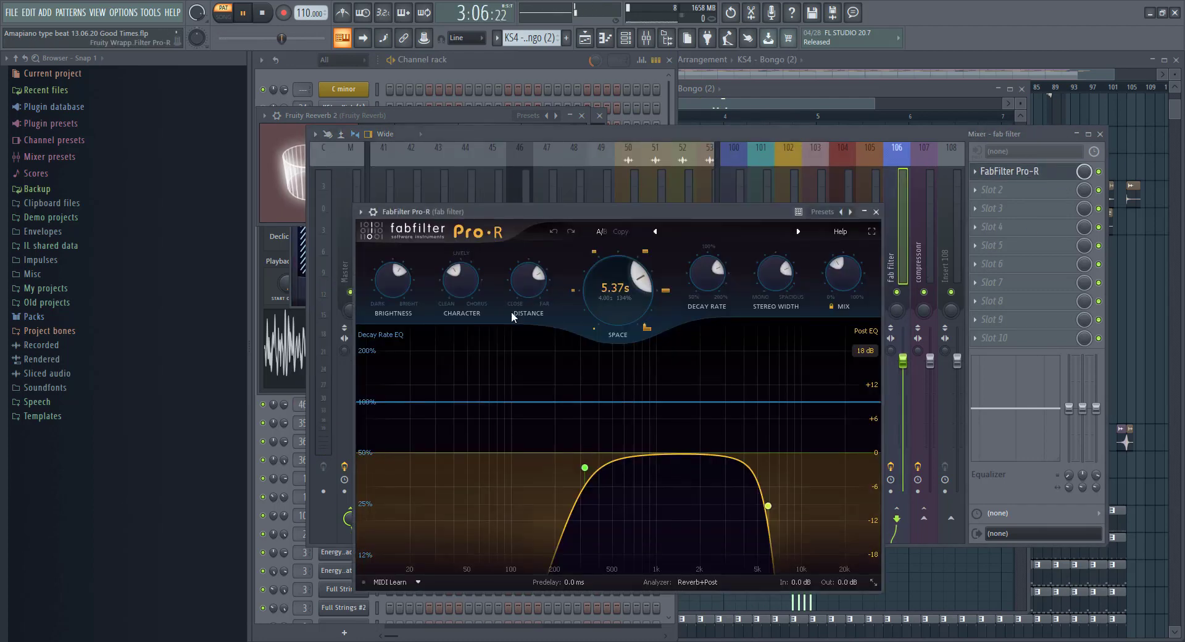
pyautogui.click(877, 212)
# Inspect FabFilter Pro-C 2 on the compressor send track and close all open windows.
pyautogui.click(931, 243)
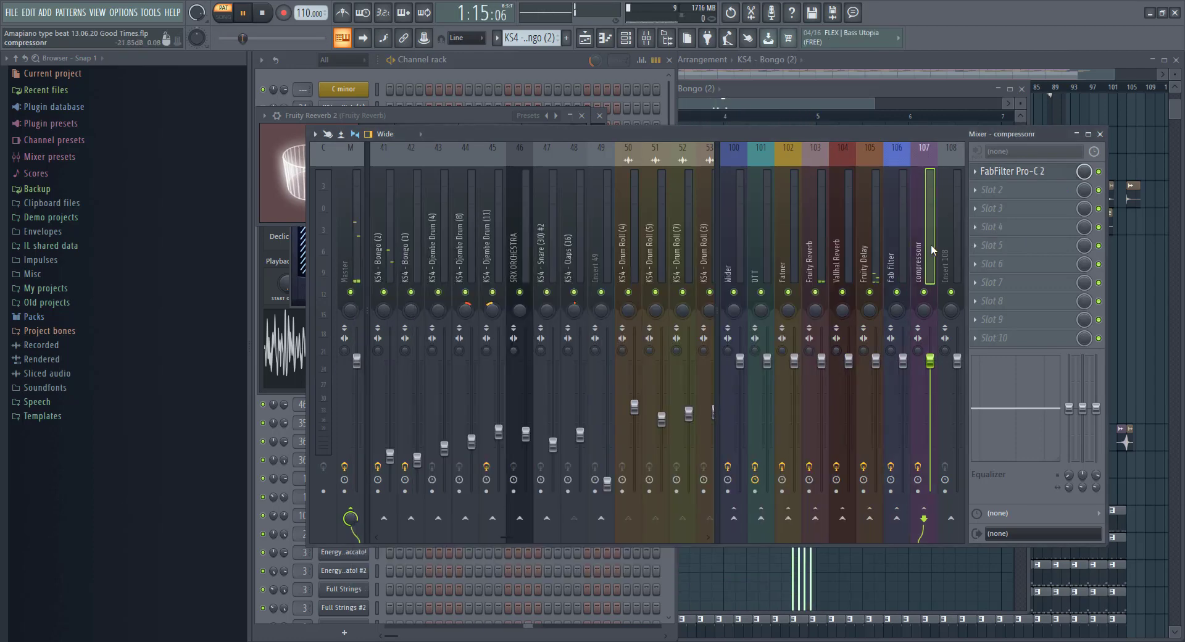
pyautogui.click(1057, 178)
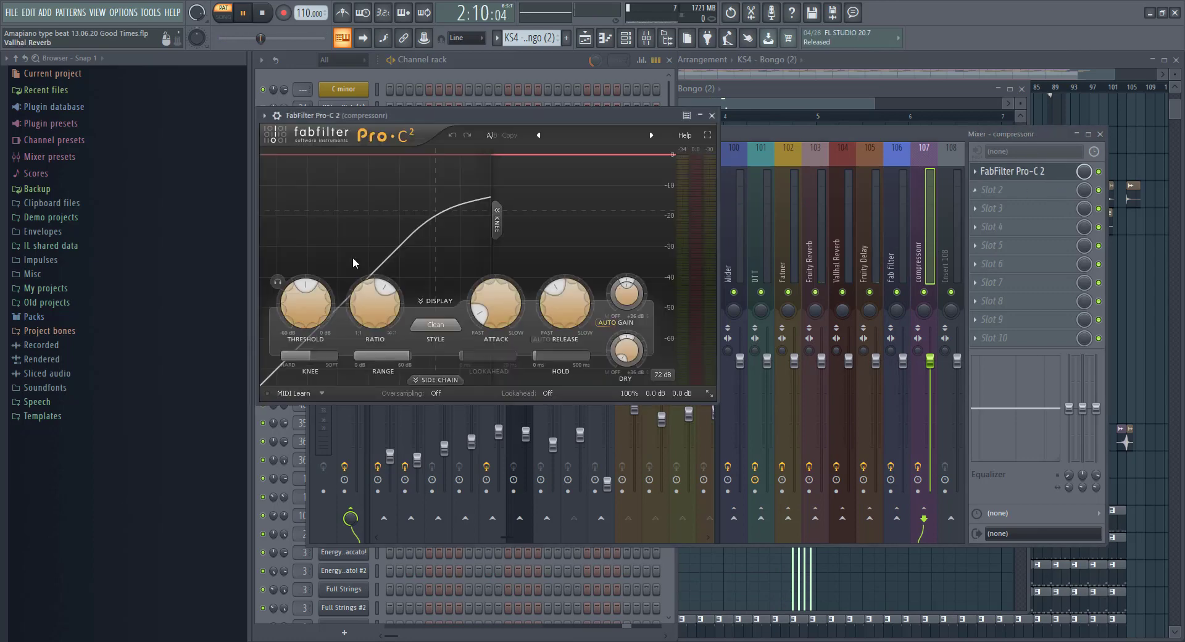
pyautogui.click(712, 115)
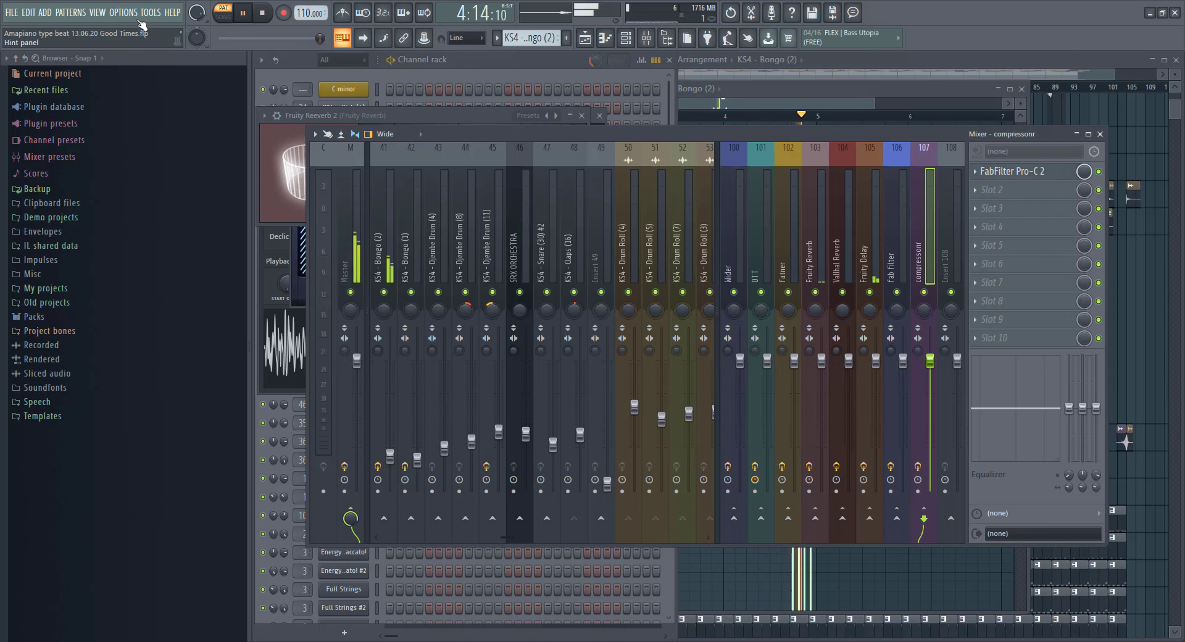
pyautogui.click(97, 12)
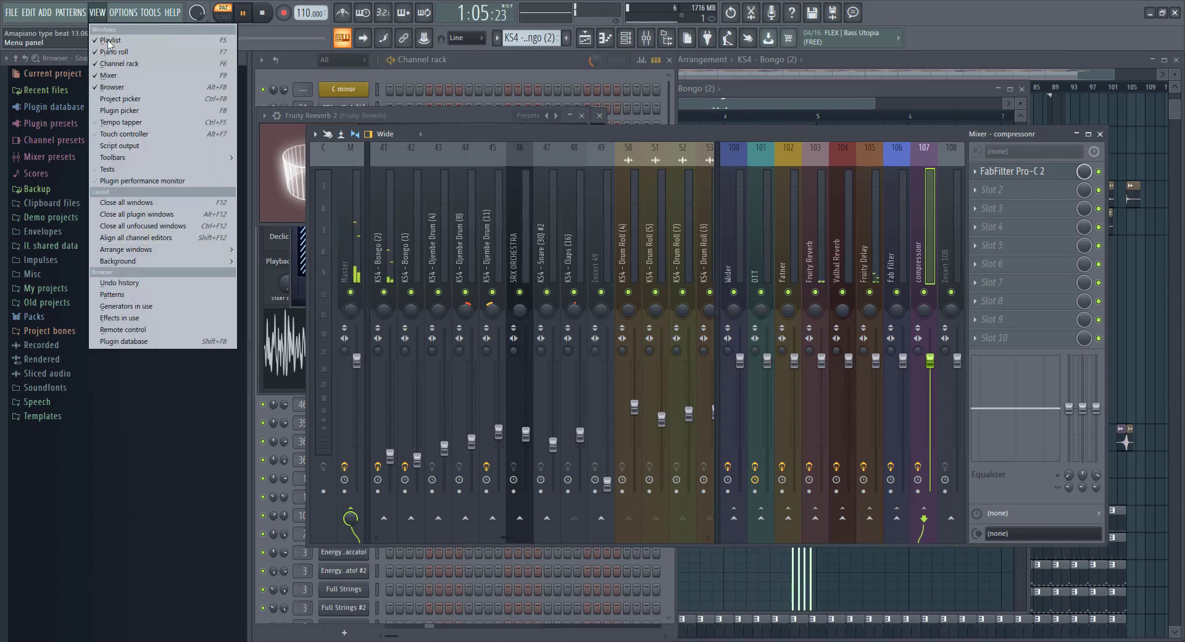
pyautogui.click(126, 202)
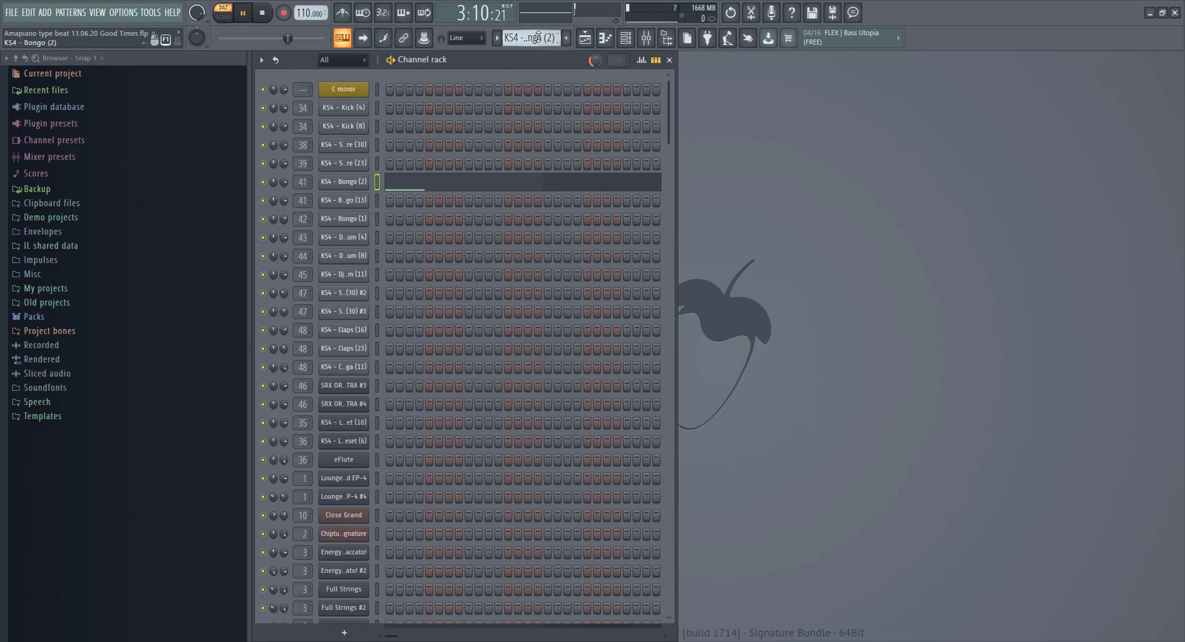
# Switch to the Bongo (13) pattern and examine its notes in the piano roll.
pyautogui.scroll(-1, 531, 37)
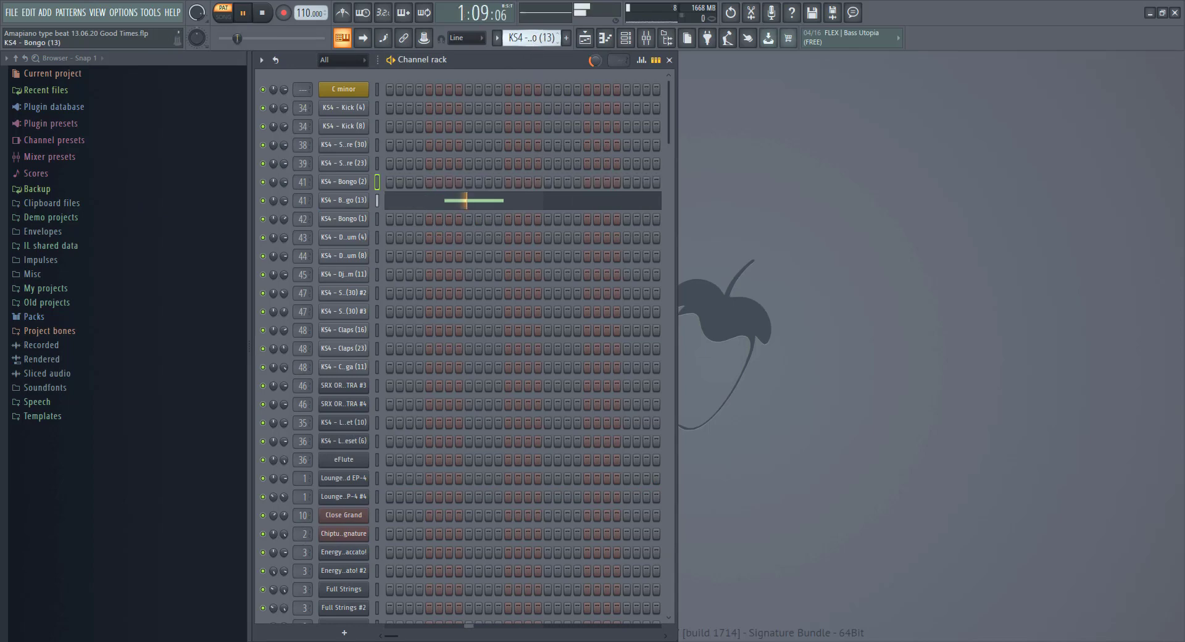
pyautogui.click(484, 201)
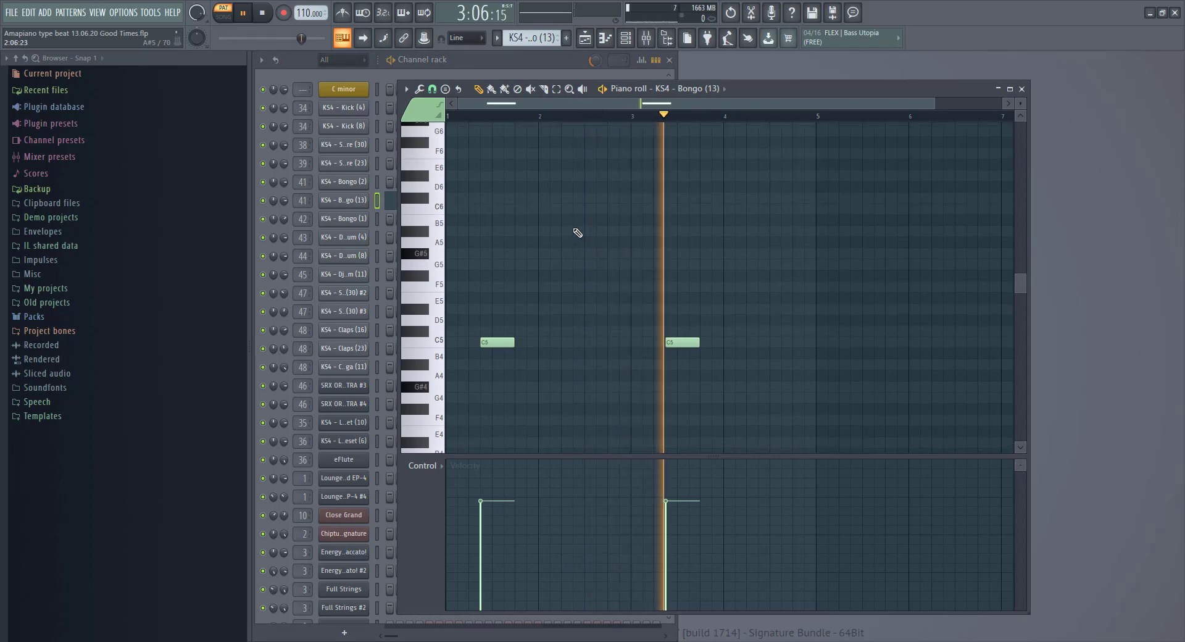
pyautogui.click(1023, 90)
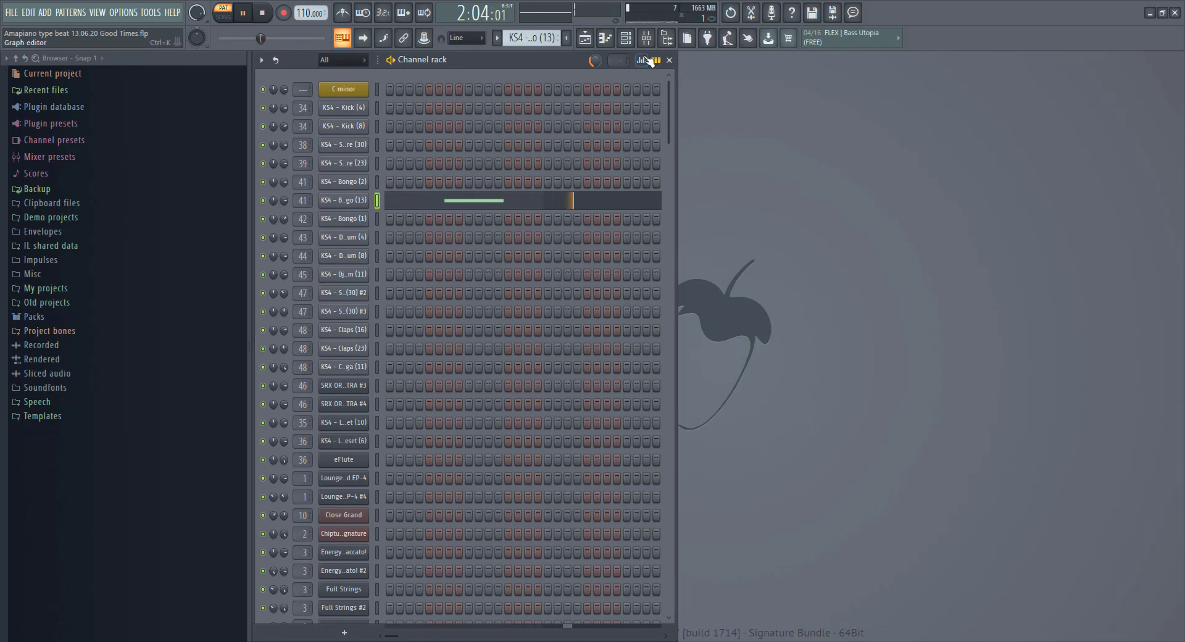
# Switch to the Bongo (1) pattern and examine its channel's sample settings and echo delay / fat mode presets, keeping the current settings.
pyautogui.scroll(-1, 539, 39)
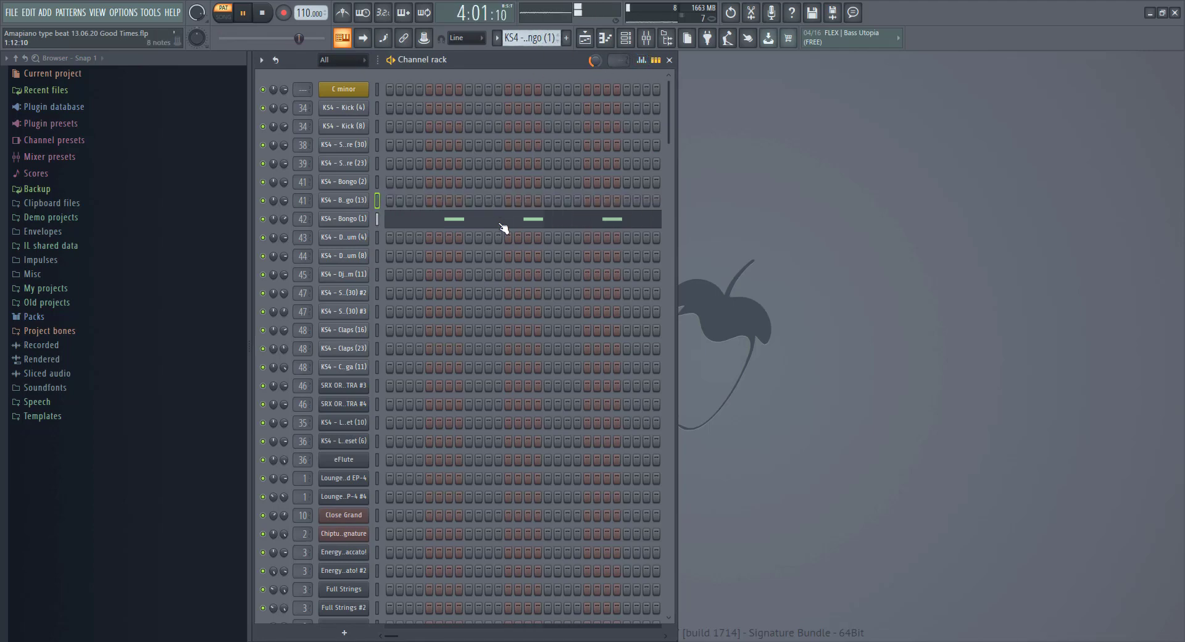
pyautogui.click(362, 221)
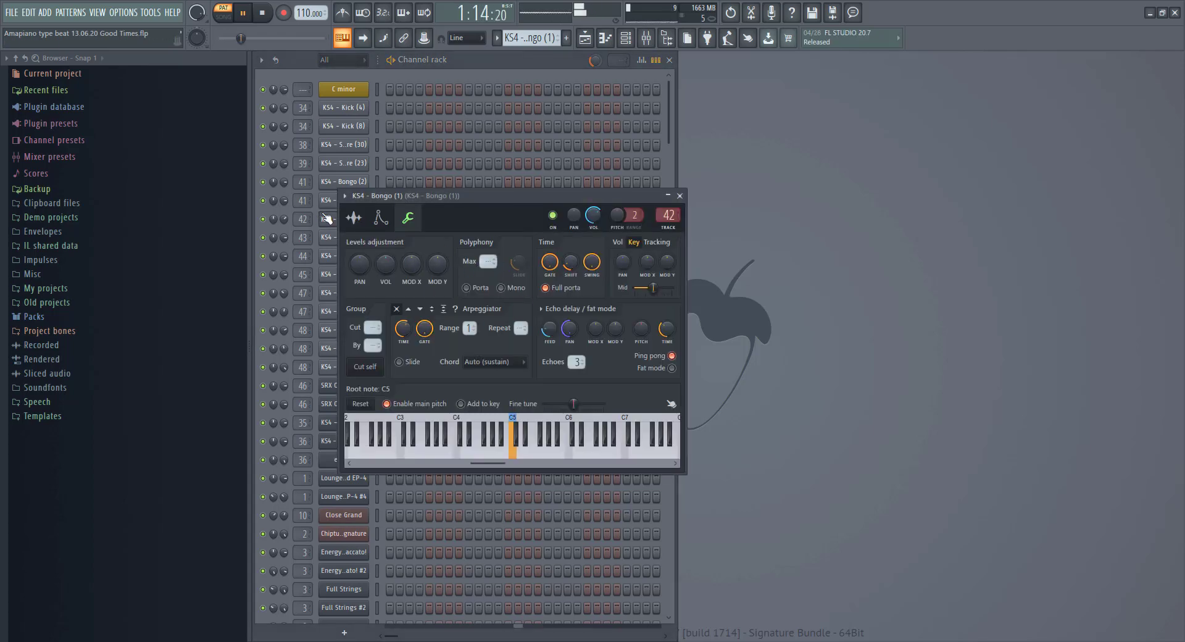
pyautogui.click(382, 218)
pyautogui.click(361, 221)
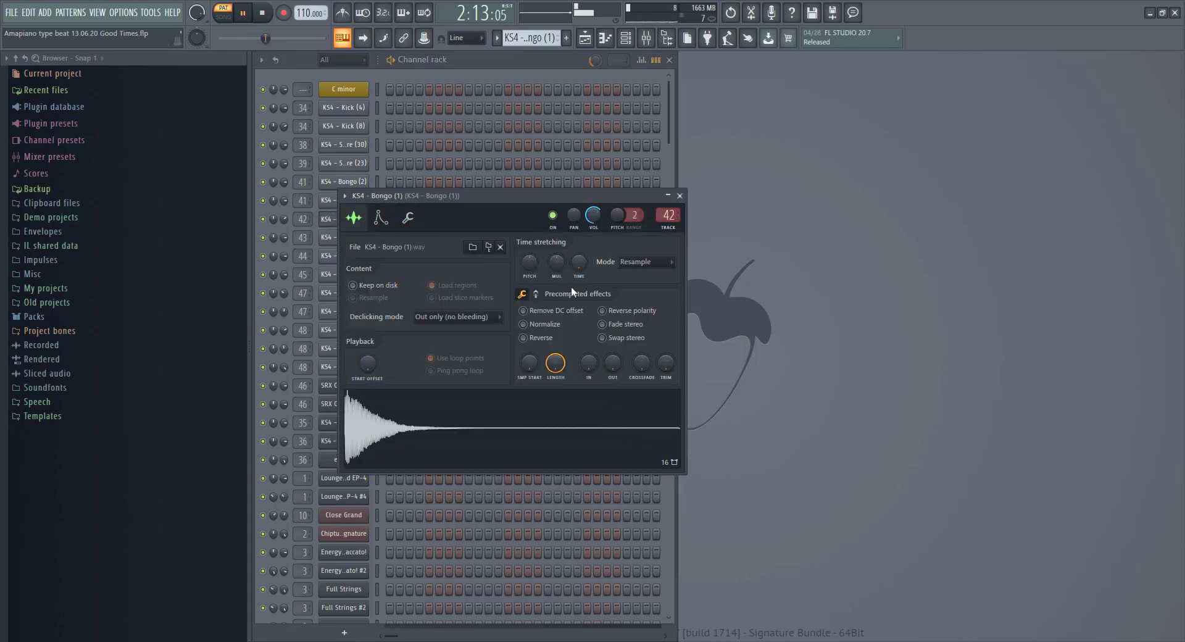
pyautogui.click(419, 219)
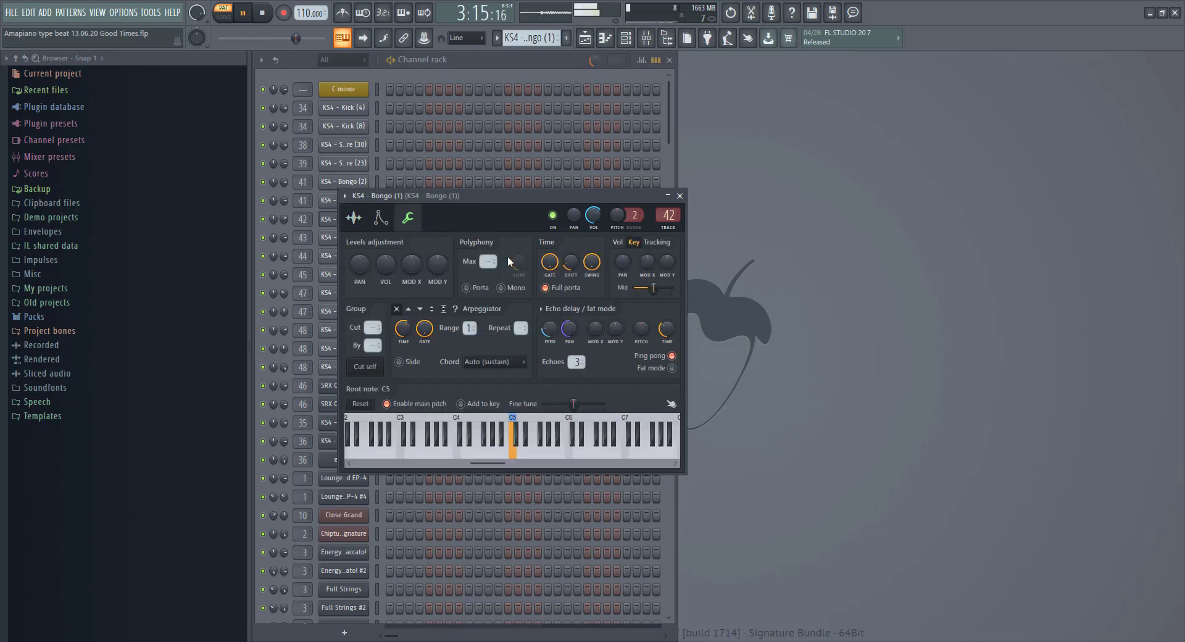
pyautogui.click(546, 310)
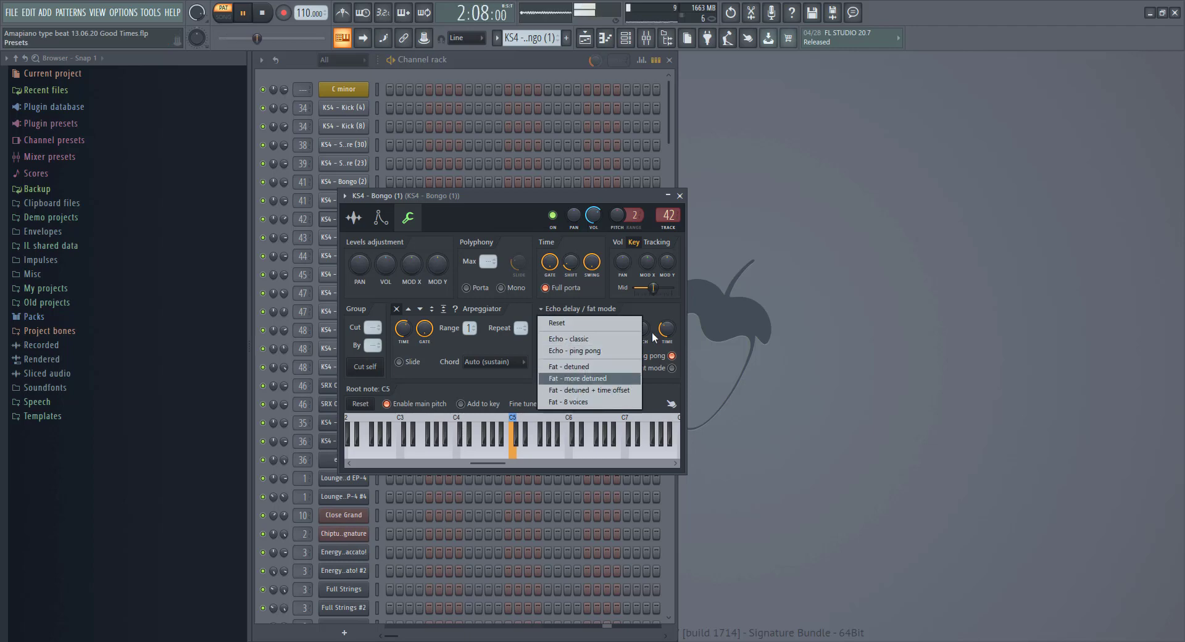
pyautogui.click(605, 284)
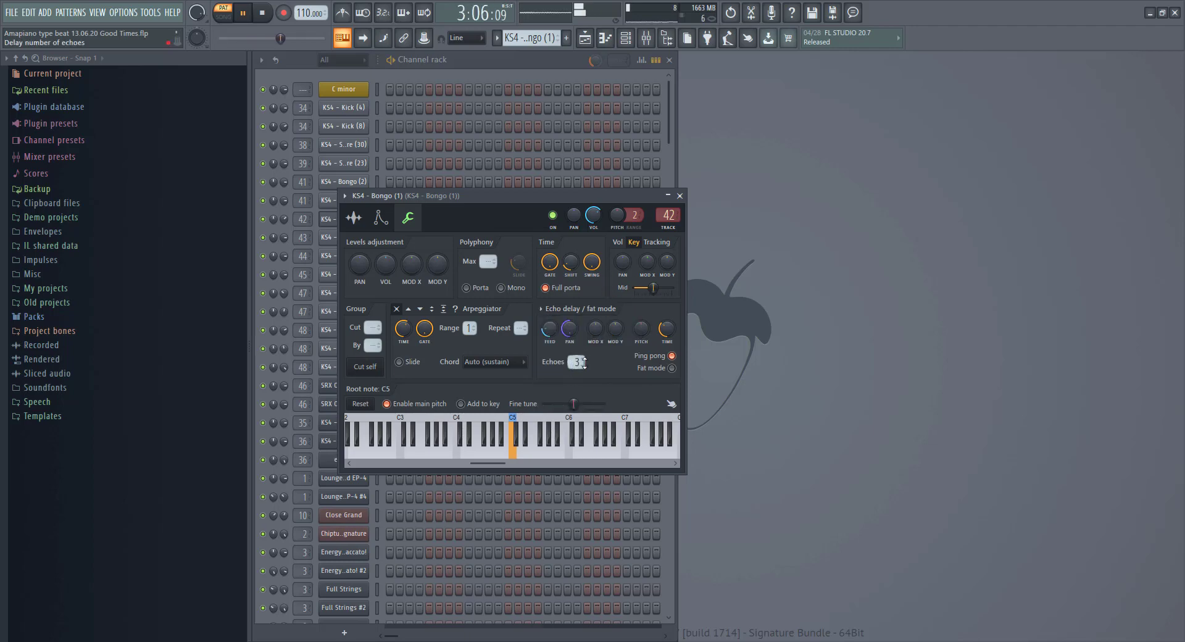
pyautogui.click(680, 197)
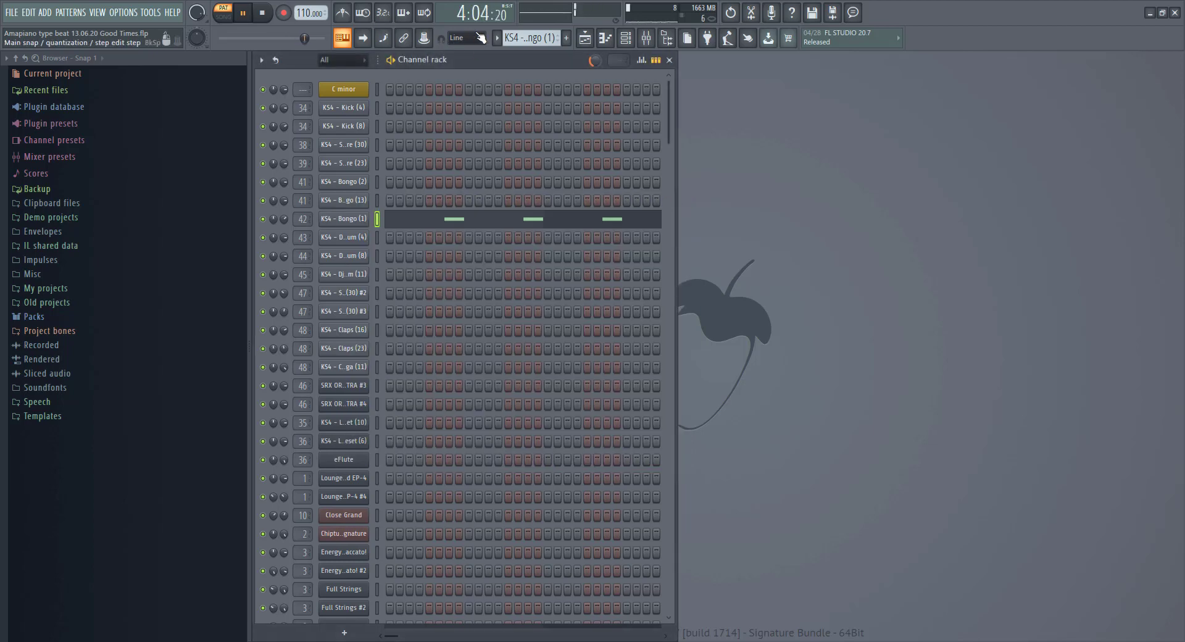
# Go through the Djembe Drum (4), (8) and (11) patterns and widen the channel rack to show more steps.
pyautogui.press('KP_Add')
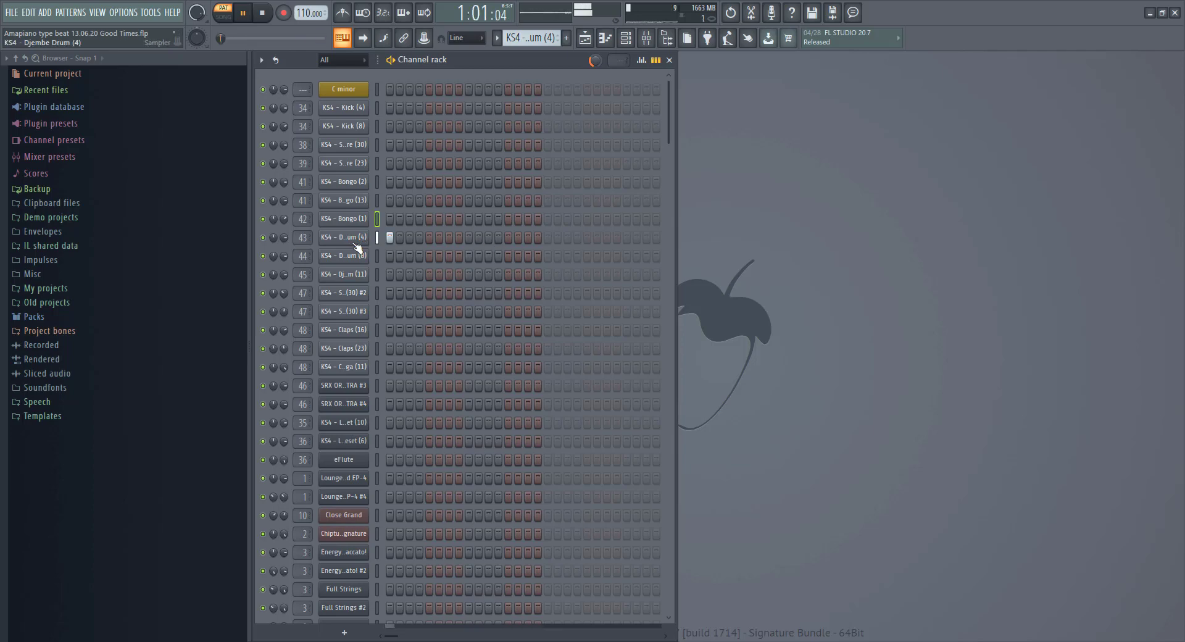
pyautogui.press('KP_Add')
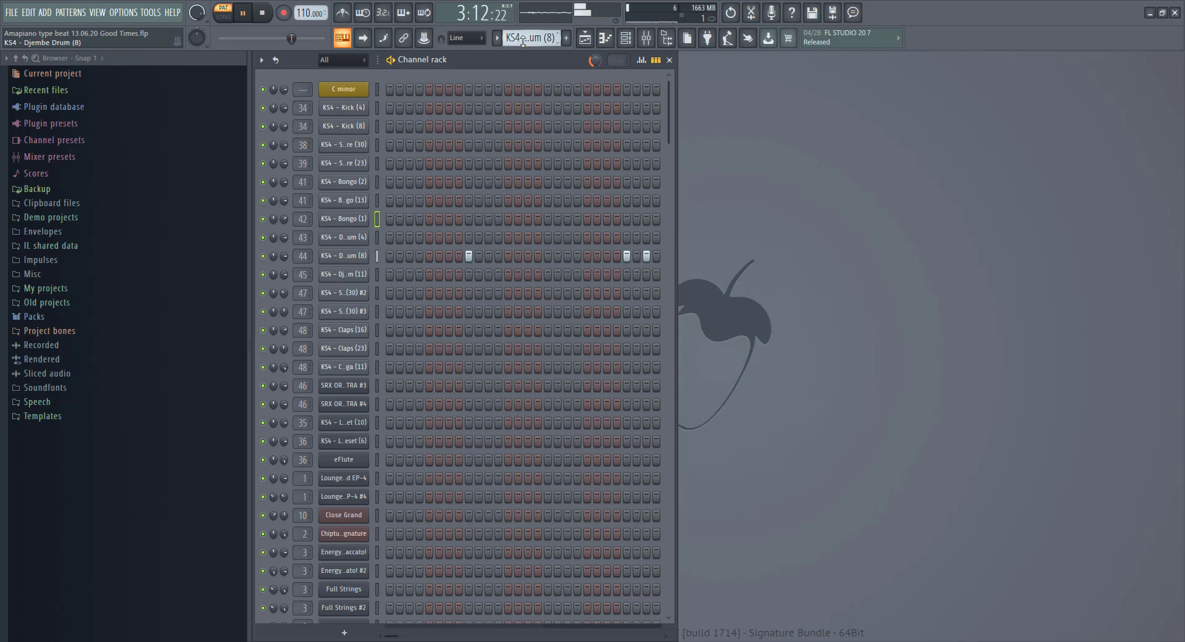
pyautogui.press('KP_Add')
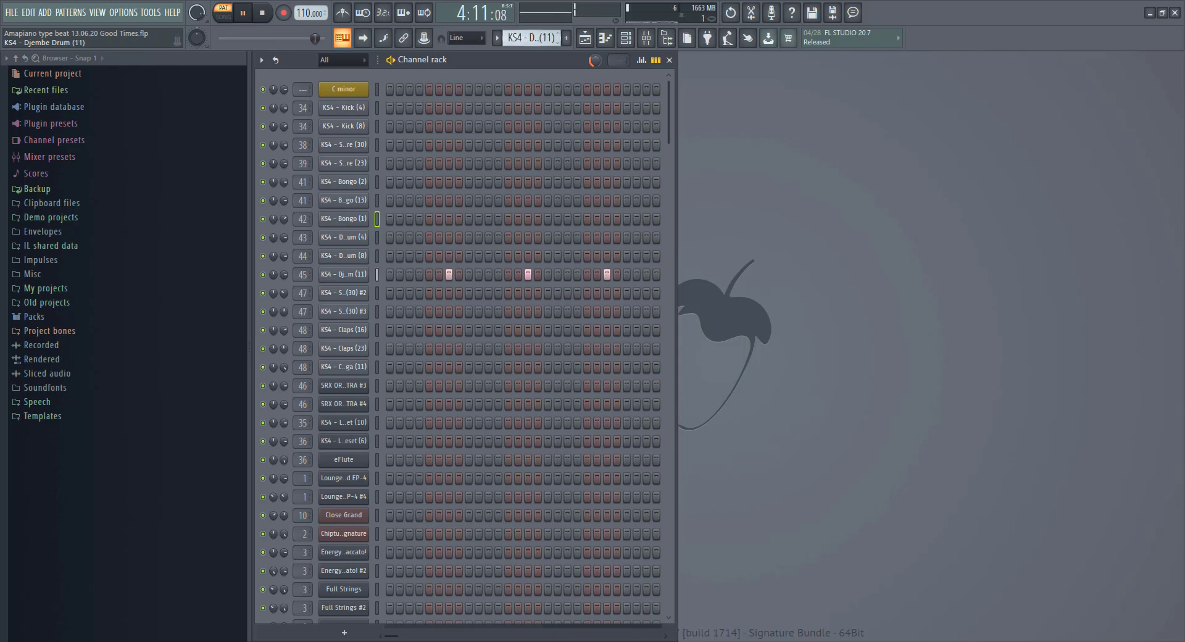
pyautogui.moveTo(676, 159); pyautogui.dragTo(722, 166)
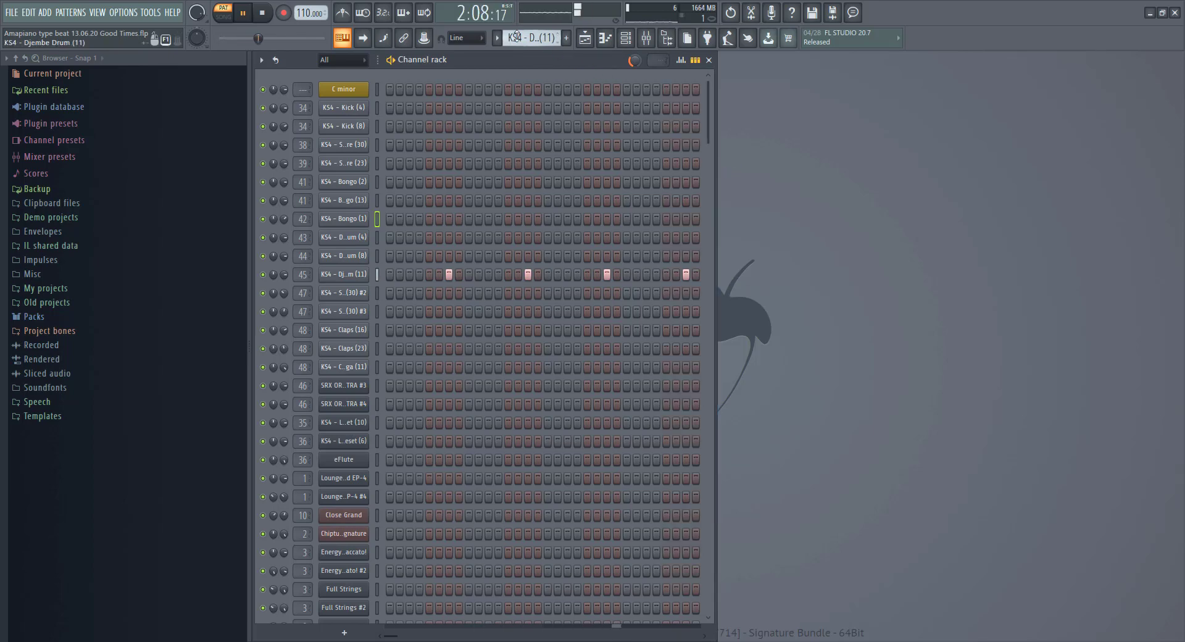
# Switch to the Snare (30) #2 pattern and examine its piano roll notes and its channel's sampler settings.
pyautogui.scroll(-1, 516, 37)
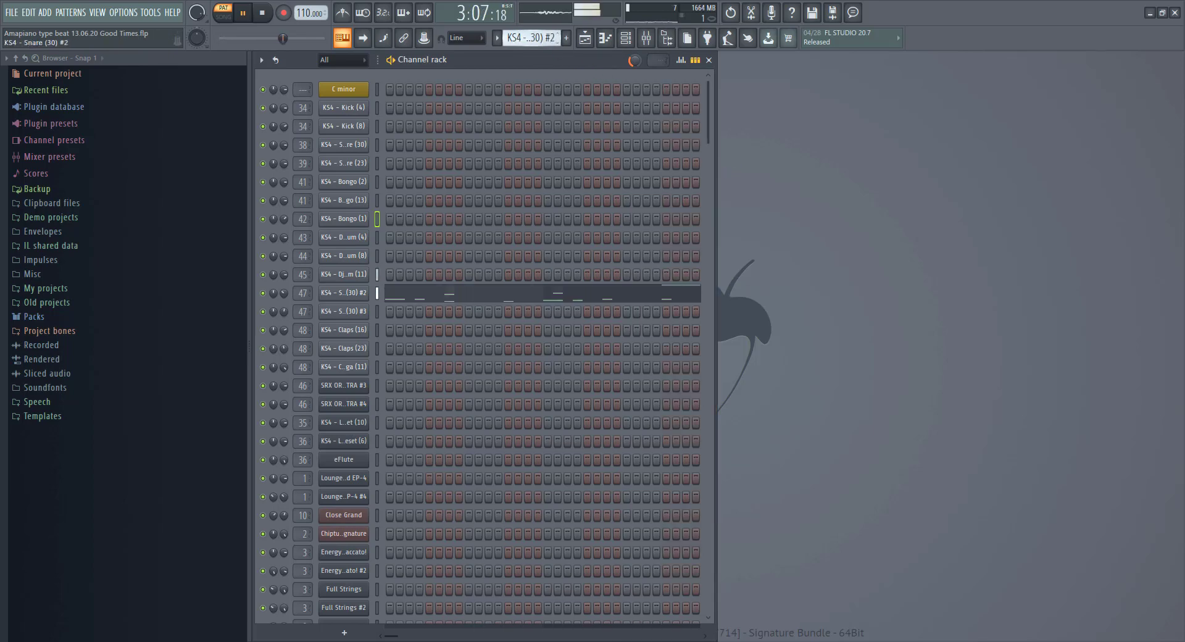
pyautogui.click(452, 300)
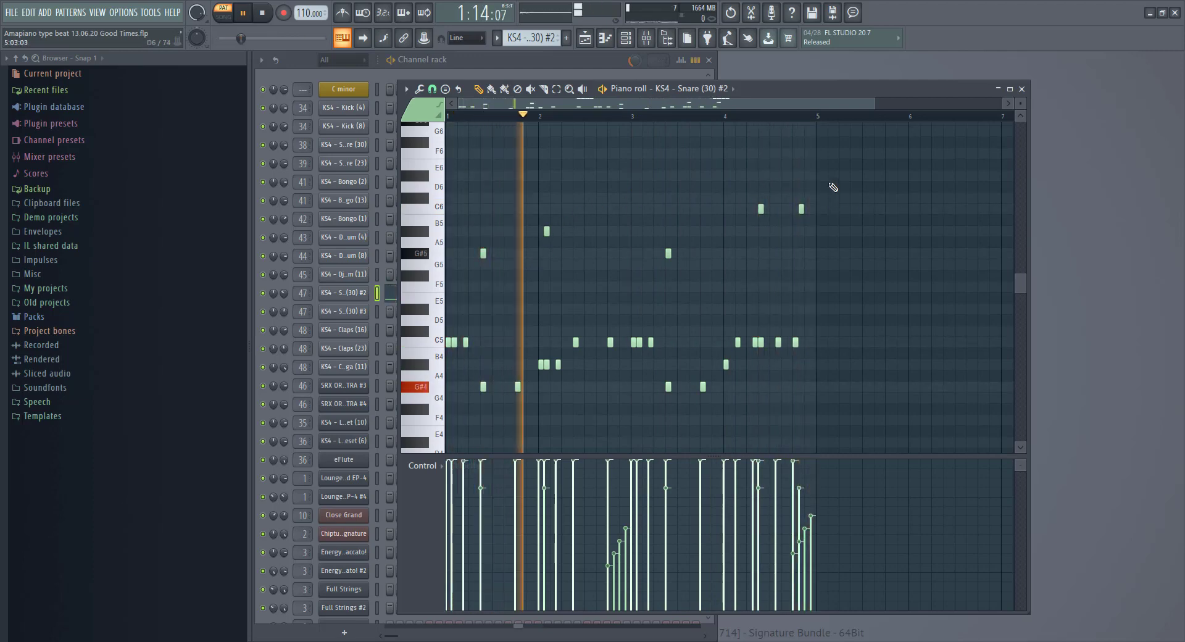
pyautogui.click(1022, 90)
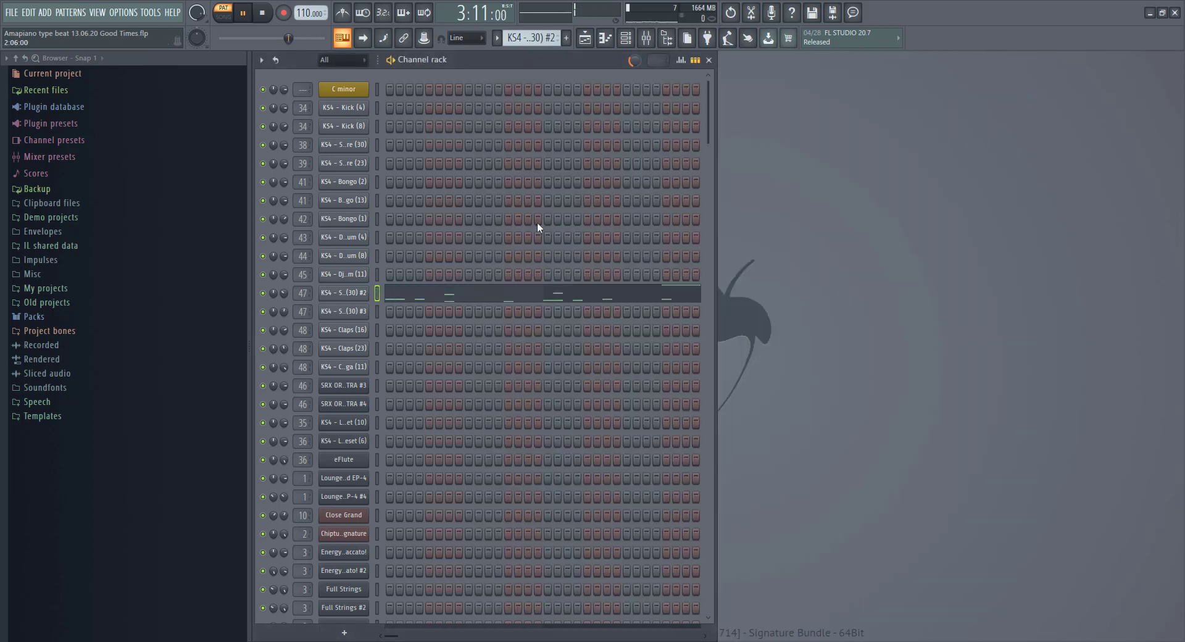
pyautogui.click(363, 289)
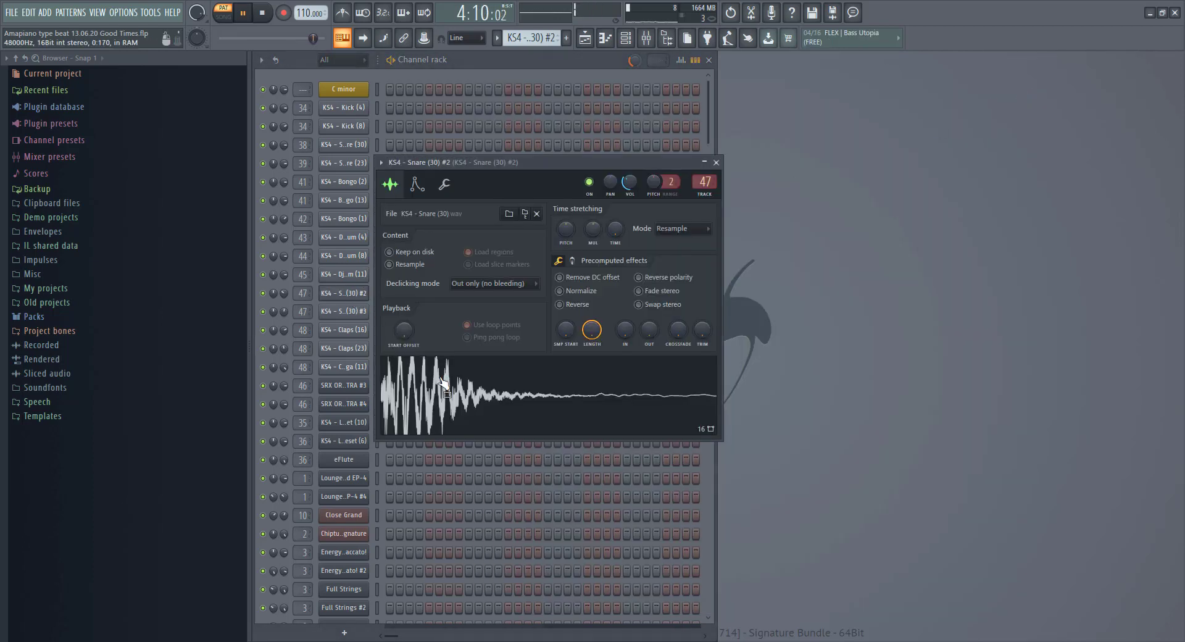
pyautogui.click(718, 162)
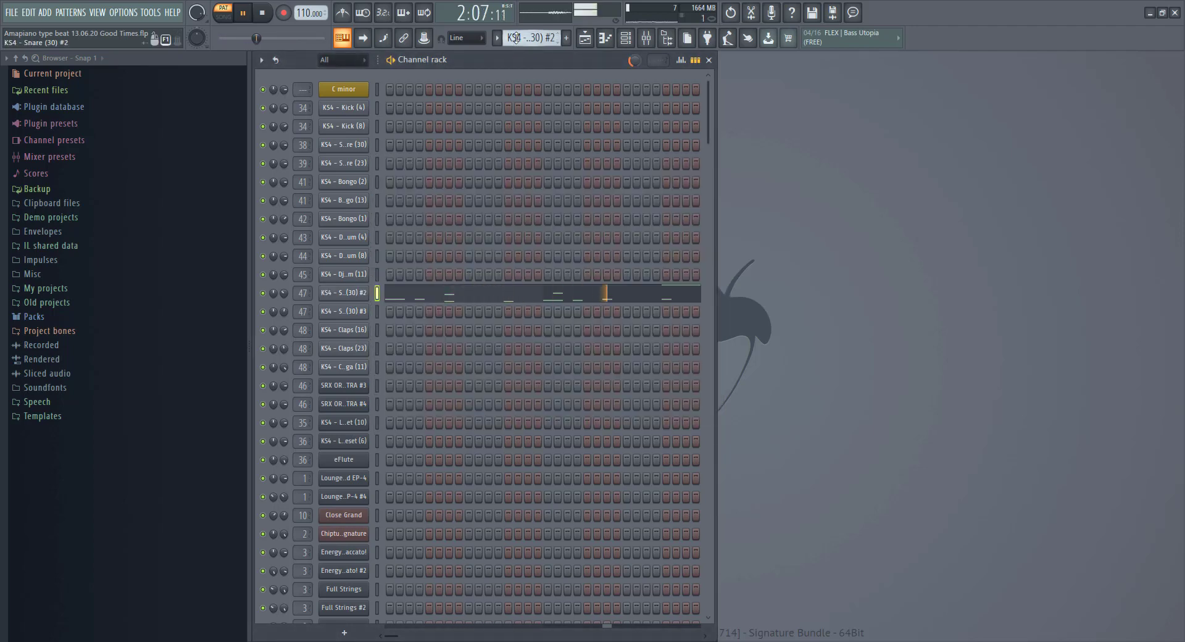
# Switch to the Snare (30) #3 pattern and examine its notes in the piano roll.
pyautogui.scroll(-1, 519, 37)
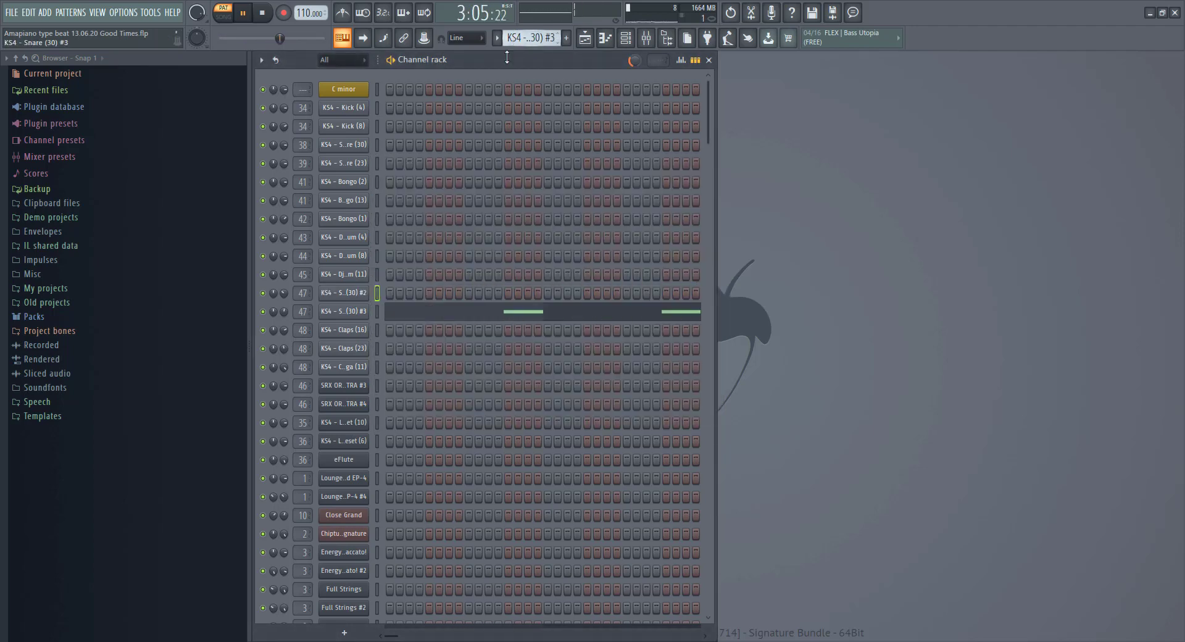
pyautogui.click(449, 318)
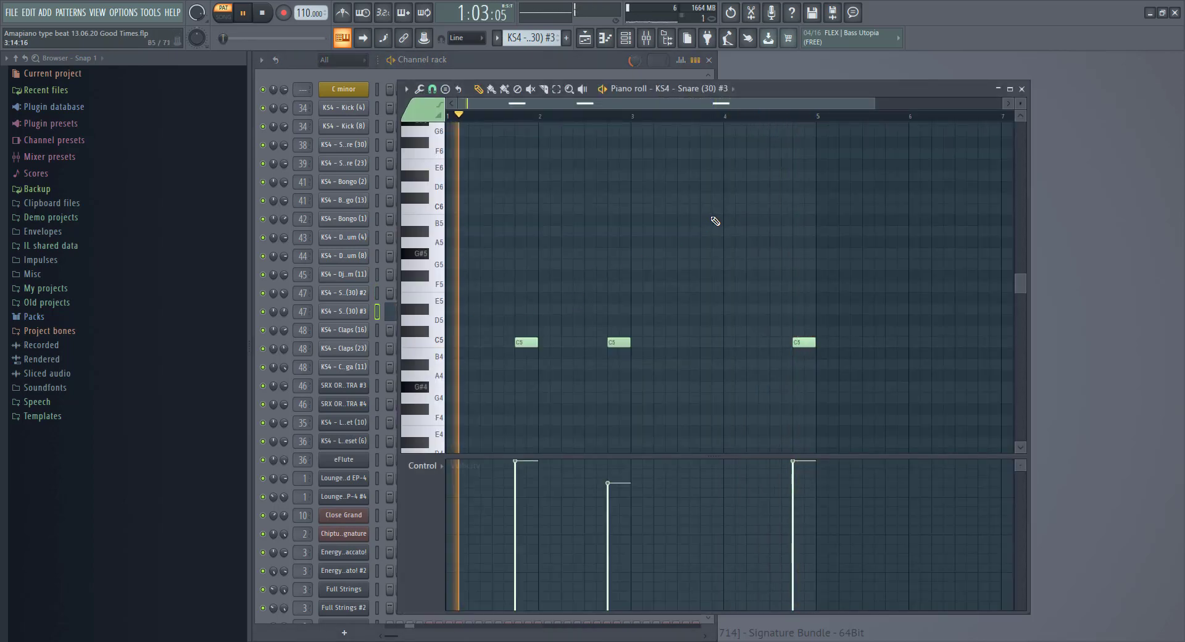
pyautogui.click(1021, 89)
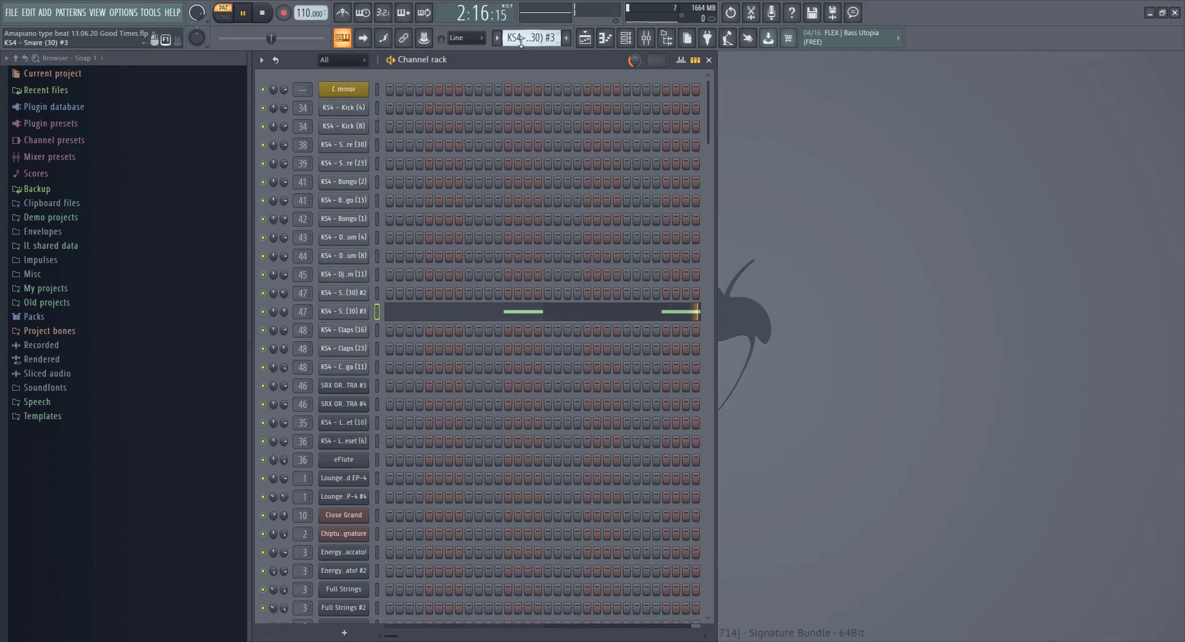
# Go through the Claps (16), Claps (23) and Conga (11) patterns and examine their steps in the channel rack.
pyautogui.press('KP_Add')
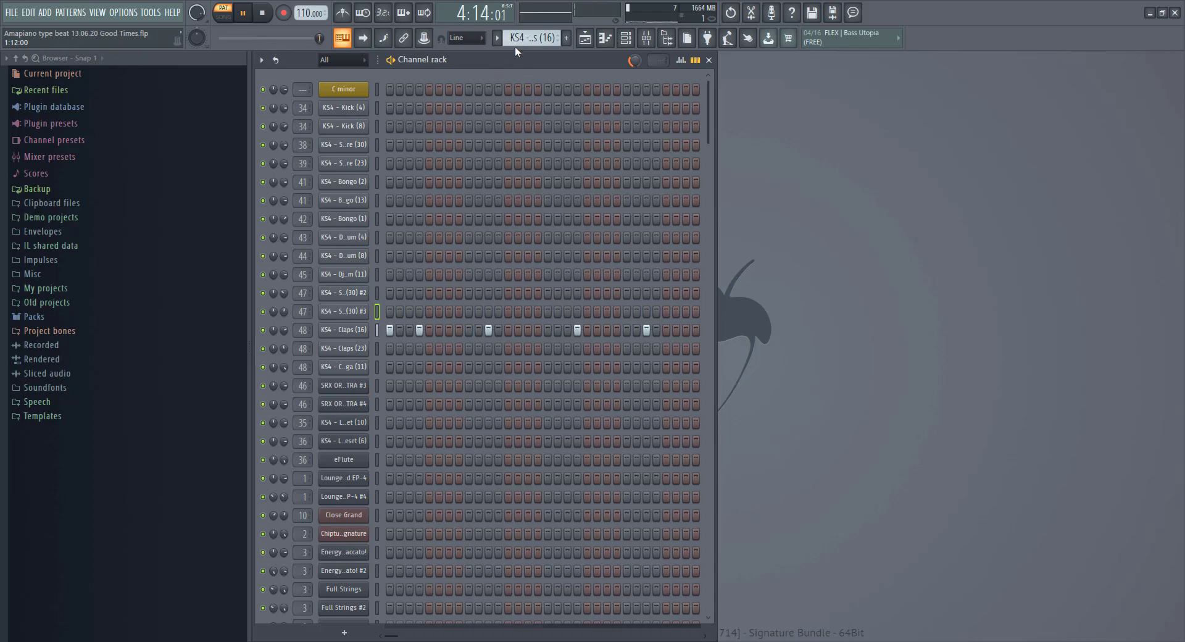
pyautogui.scroll(-1, 535, 40)
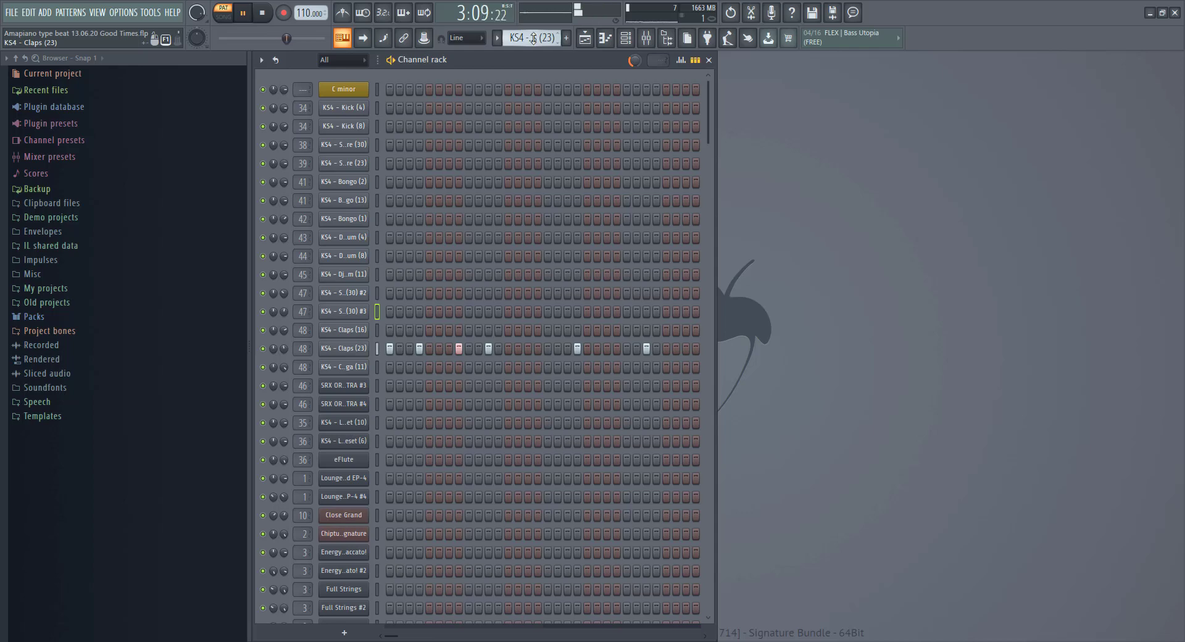
pyautogui.scroll(-1, 534, 38)
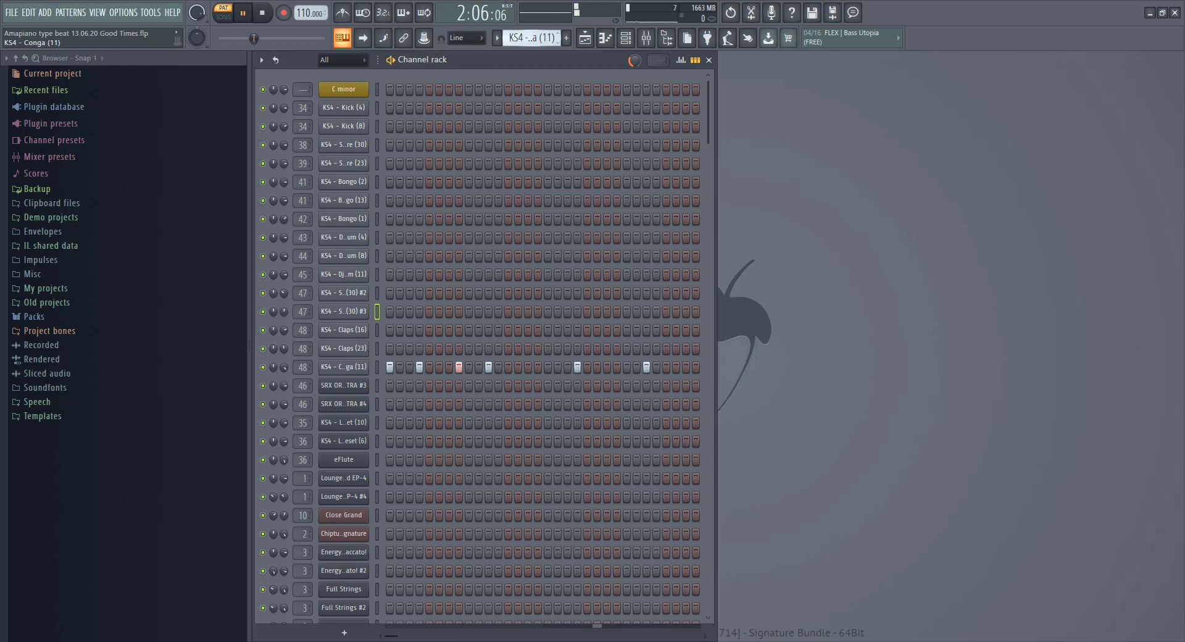
# Examine the SRX ORCHESTRA #3 pattern's notes in the piano roll, and view the SRX ORCHESTRA #4 pattern in the channel rack.
pyautogui.scroll(-1, 532, 38)
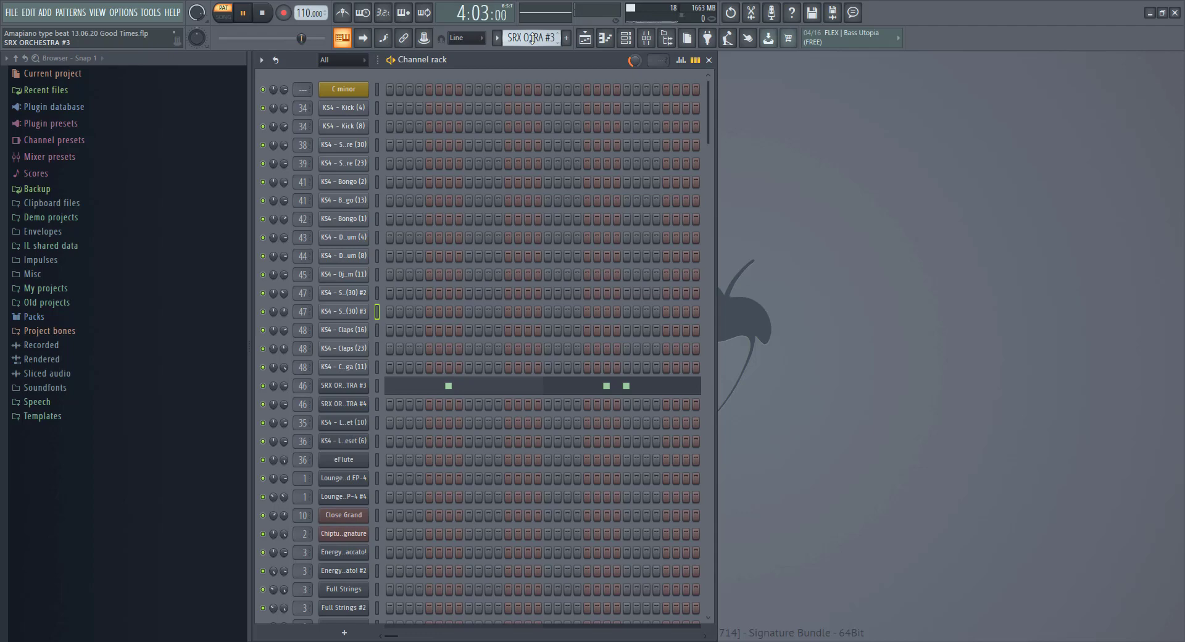
pyautogui.click(543, 387)
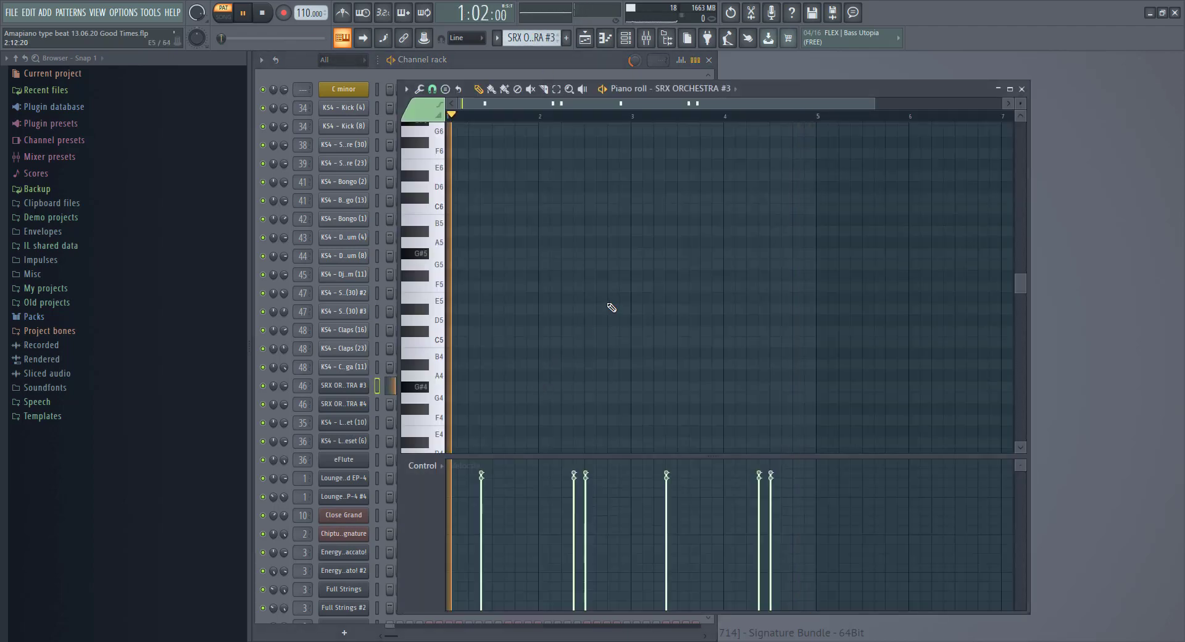
pyautogui.click(1021, 90)
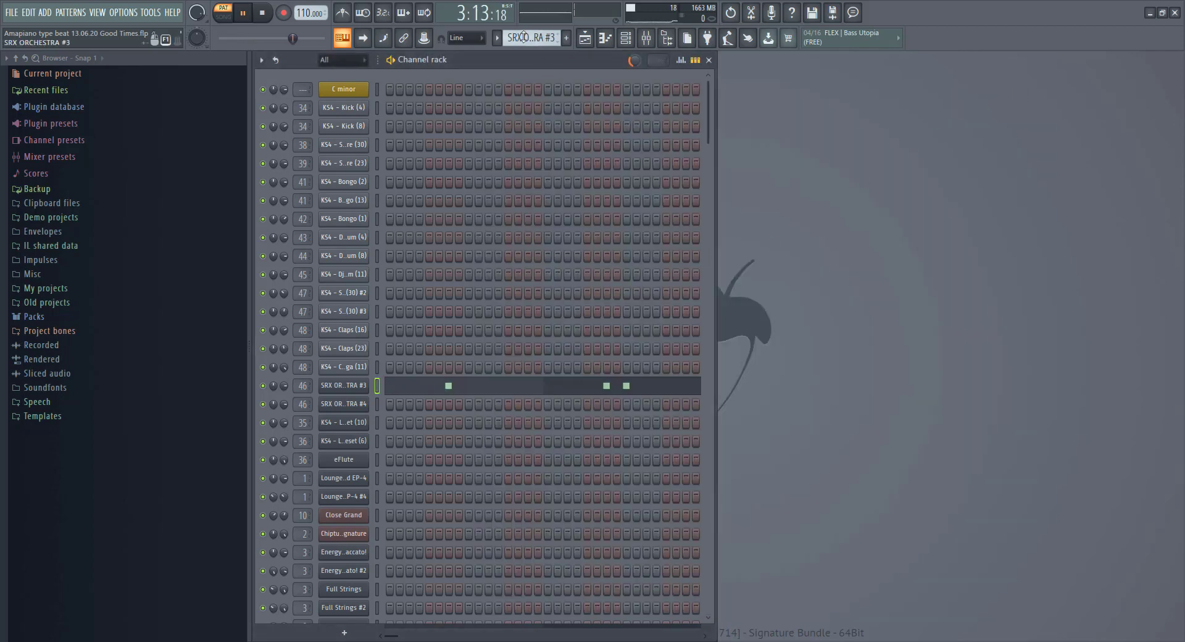
pyautogui.press('KP_Add')
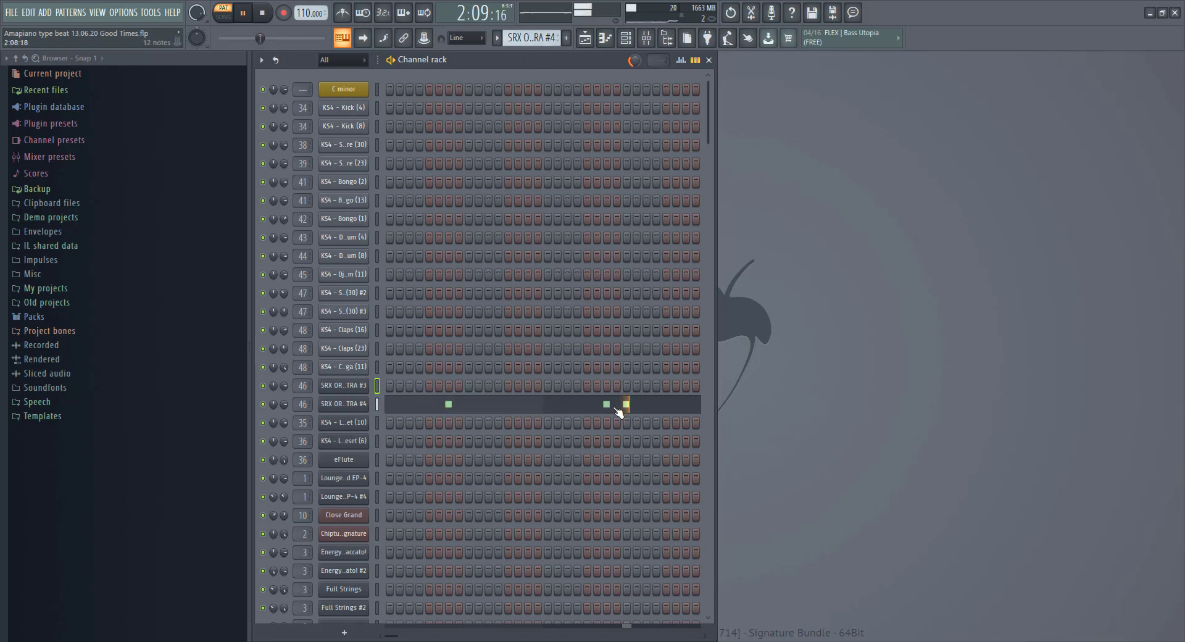
# Switch to the Log Drum Preset (10) pattern and examine its piano roll notes and its channel's Fruity DX10 synth settings.
pyautogui.press('KP_Add')
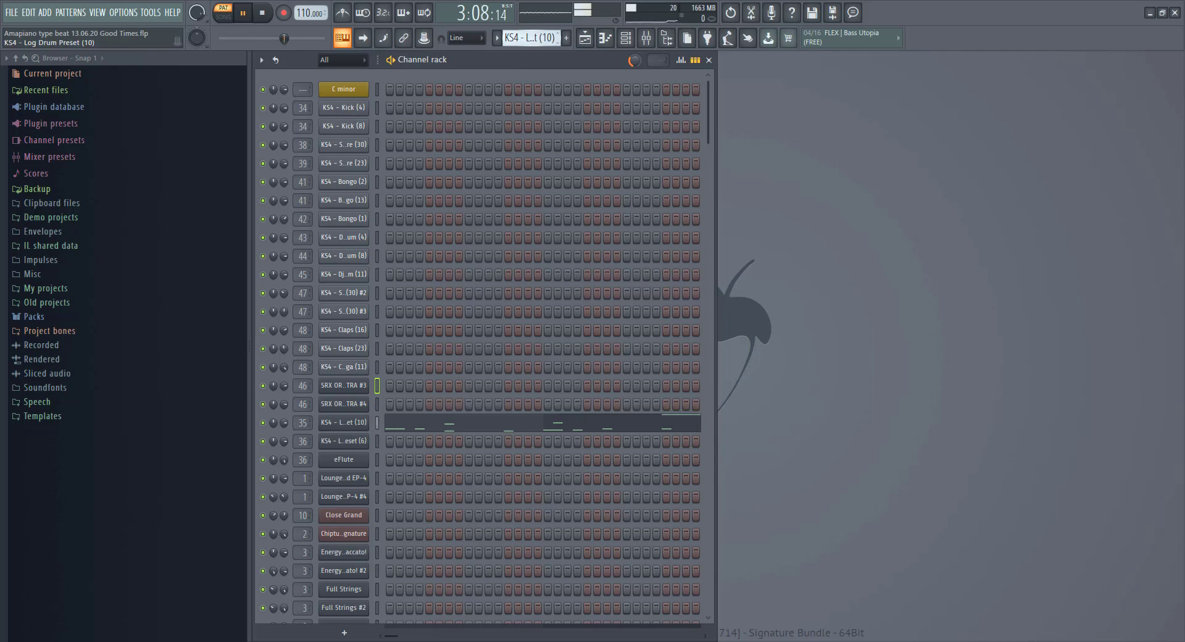
pyautogui.click(508, 428)
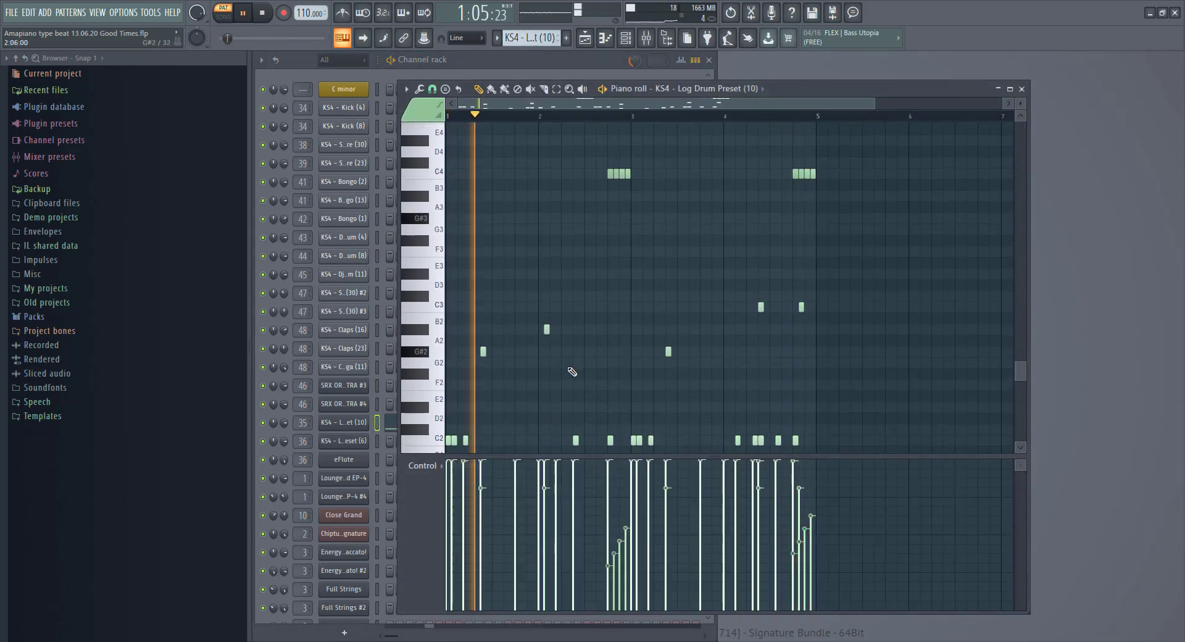
pyautogui.scroll(-3, 555, 333)
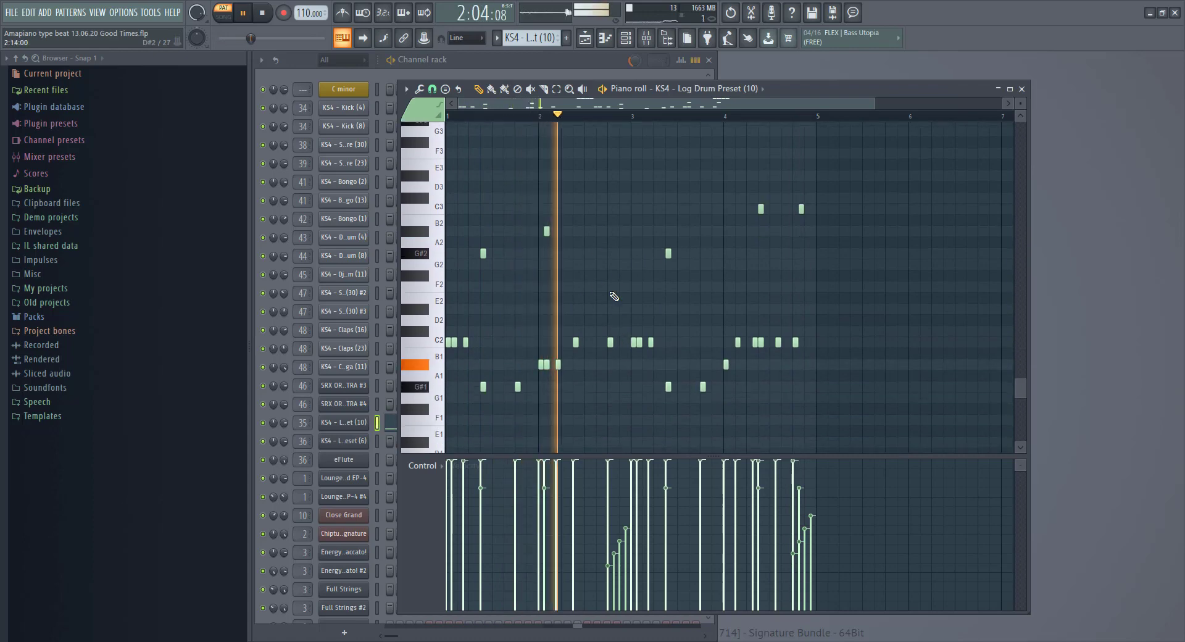
pyautogui.scroll(1, 636, 296)
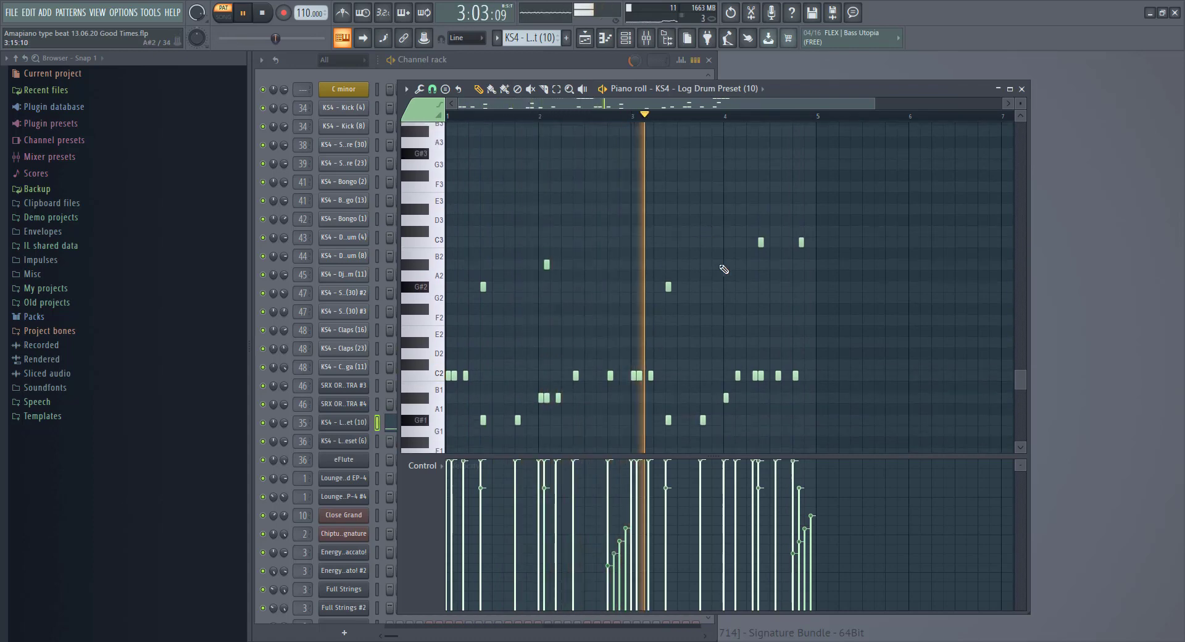
pyautogui.click(1021, 89)
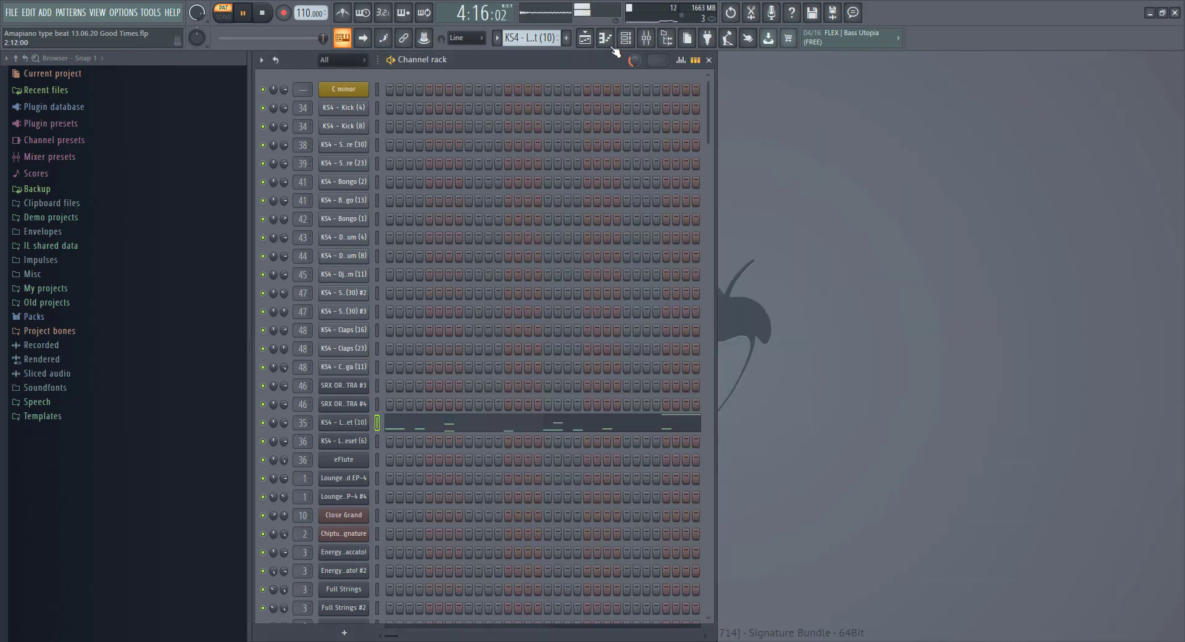
pyautogui.click(357, 427)
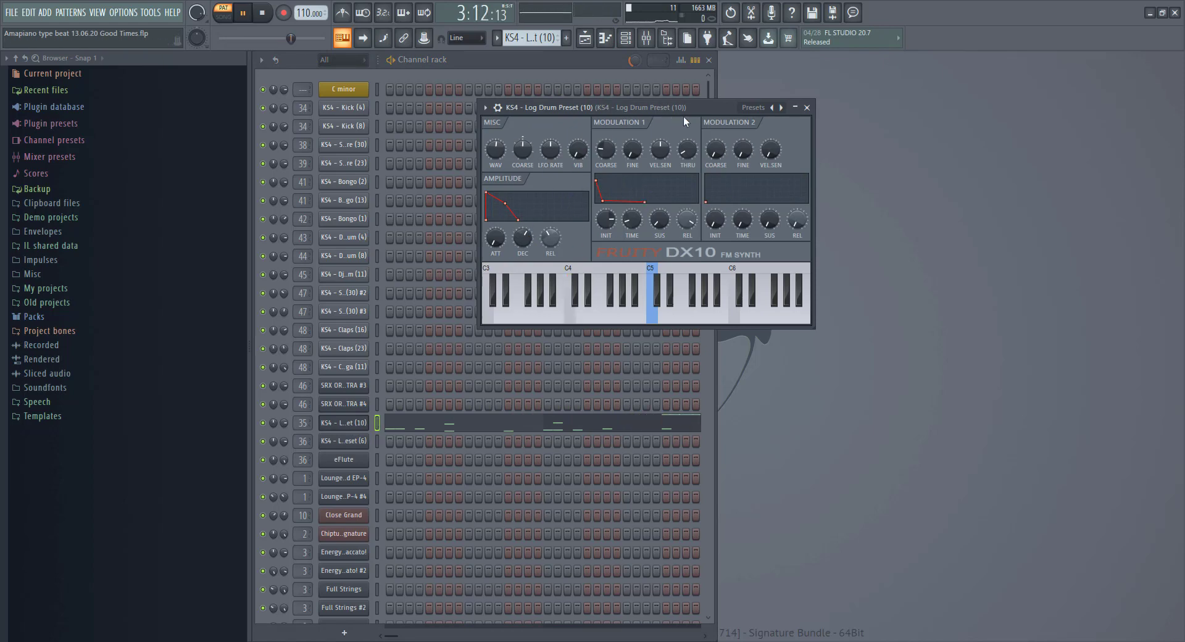
pyautogui.click(807, 108)
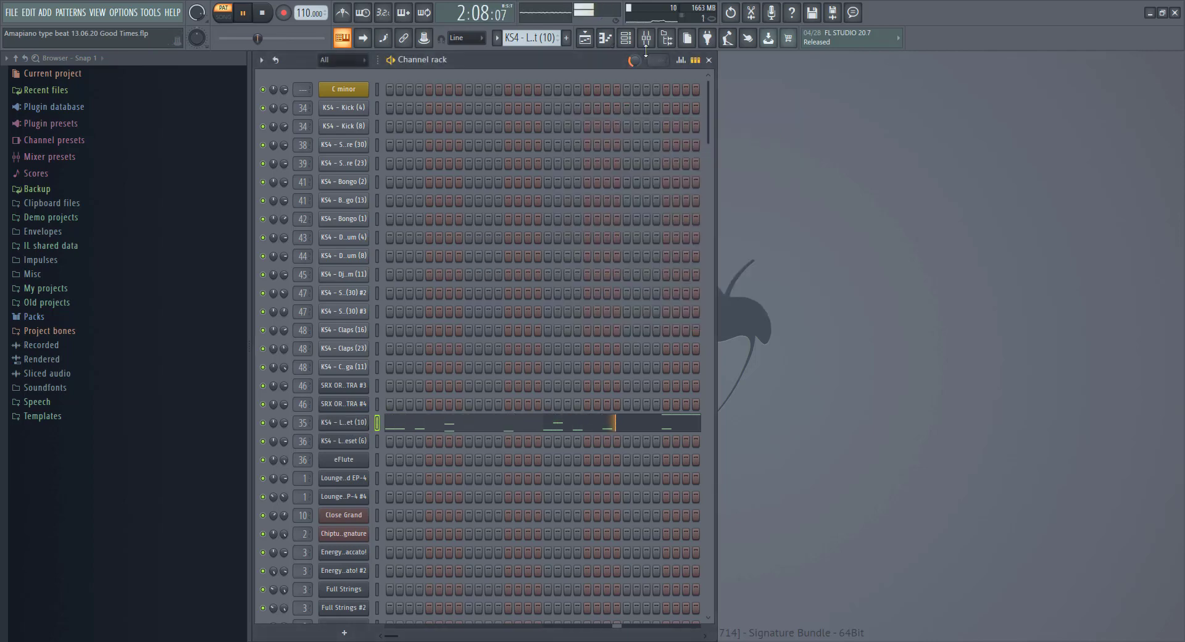
# Switch to the Log Drum Preset (6) pattern and examine its piano roll notes, enlarging the note area over the control lane.
pyautogui.scroll(-1, 543, 39)
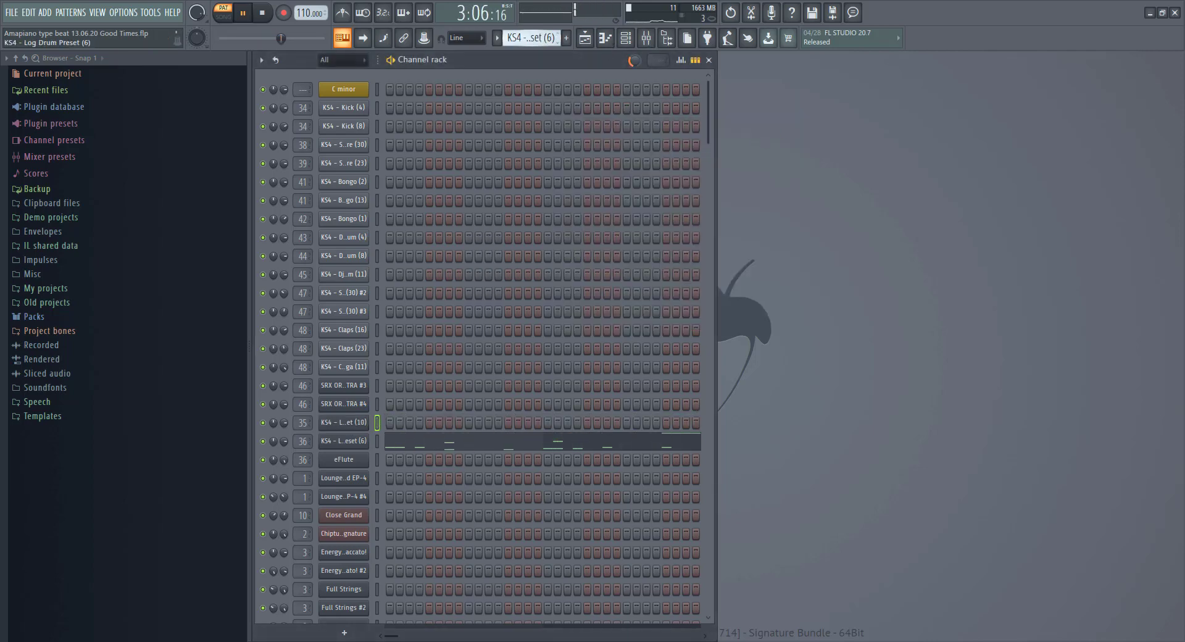
pyautogui.click(448, 447)
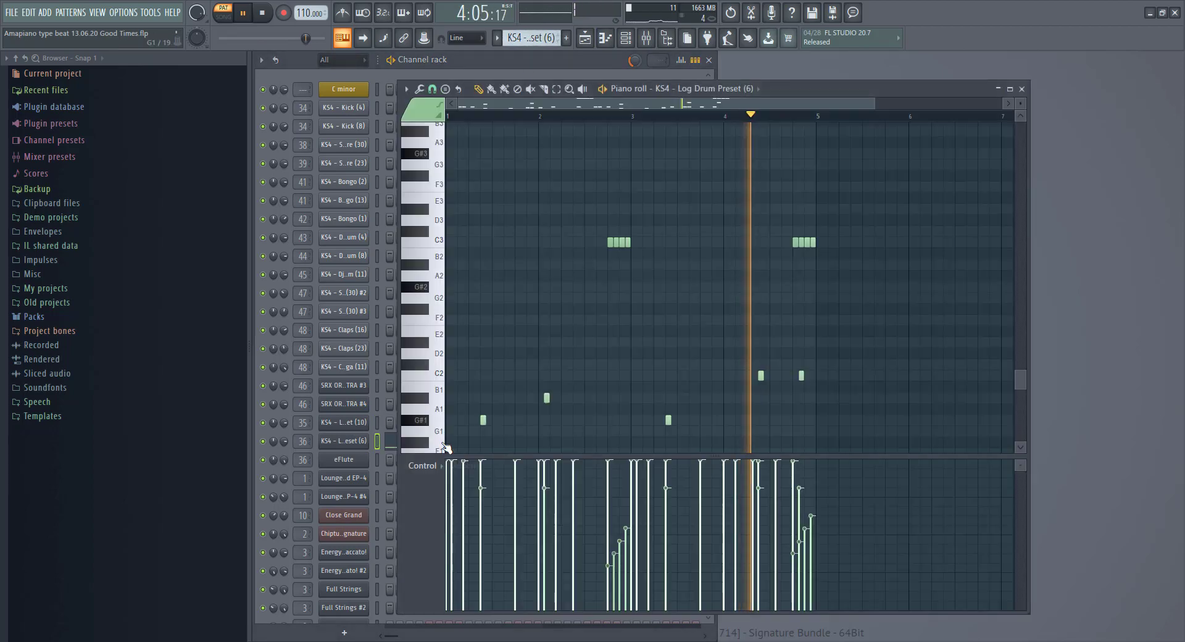
pyautogui.scroll(-3, 600, 383)
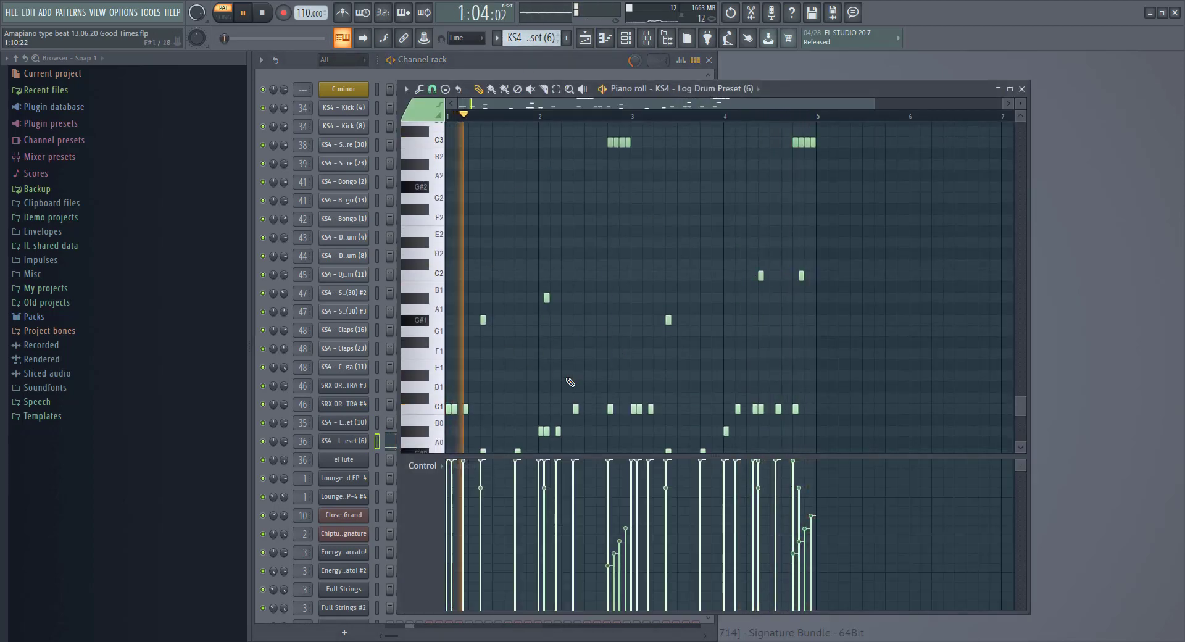
pyautogui.scroll(-1, 697, 328)
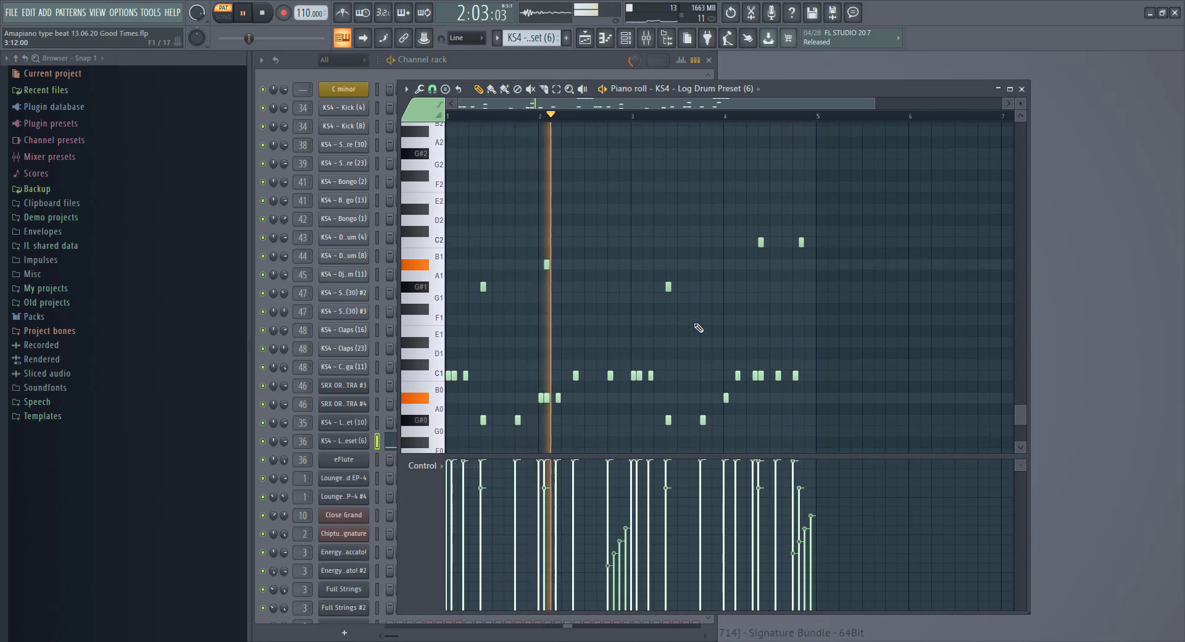
pyautogui.moveTo(457, 456); pyautogui.dragTo(460, 516)
pyautogui.scroll(1, 552, 448)
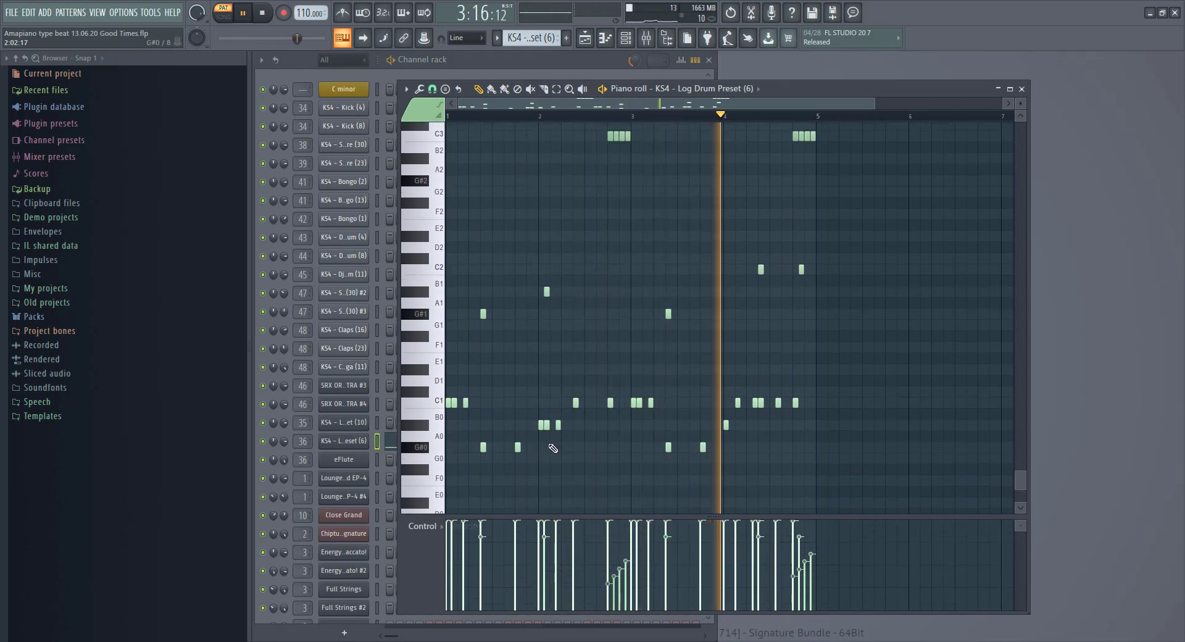
pyautogui.click(1021, 89)
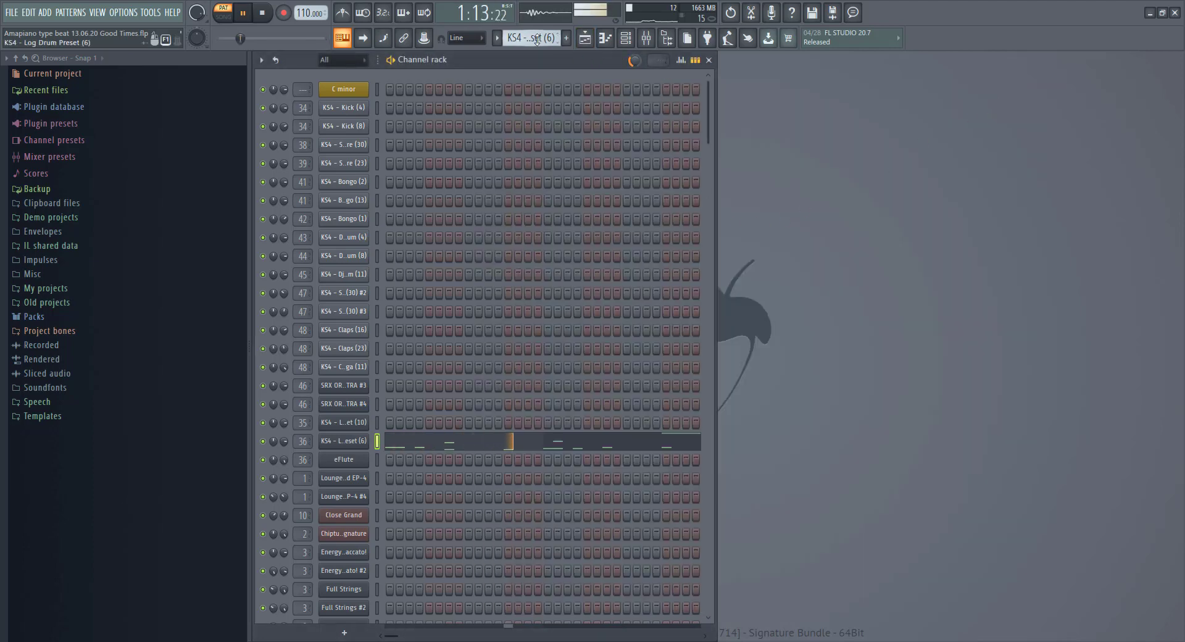
# Switch to the eFlute pattern and examine its notes in the piano roll.
pyautogui.press('KP_Add')
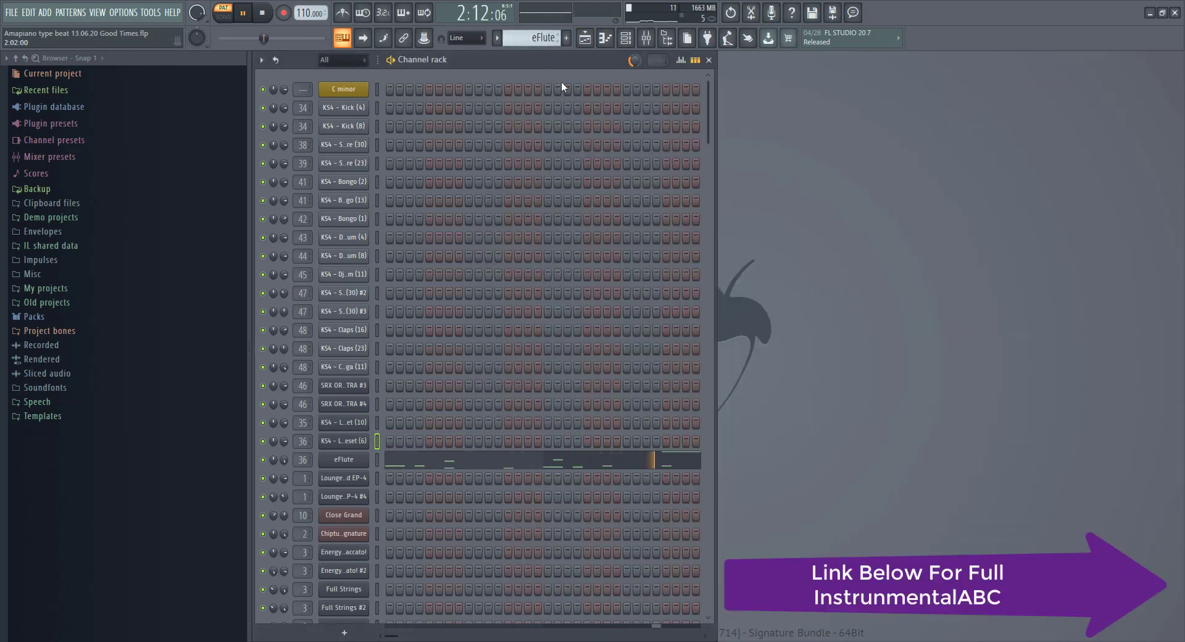
pyautogui.click(536, 466)
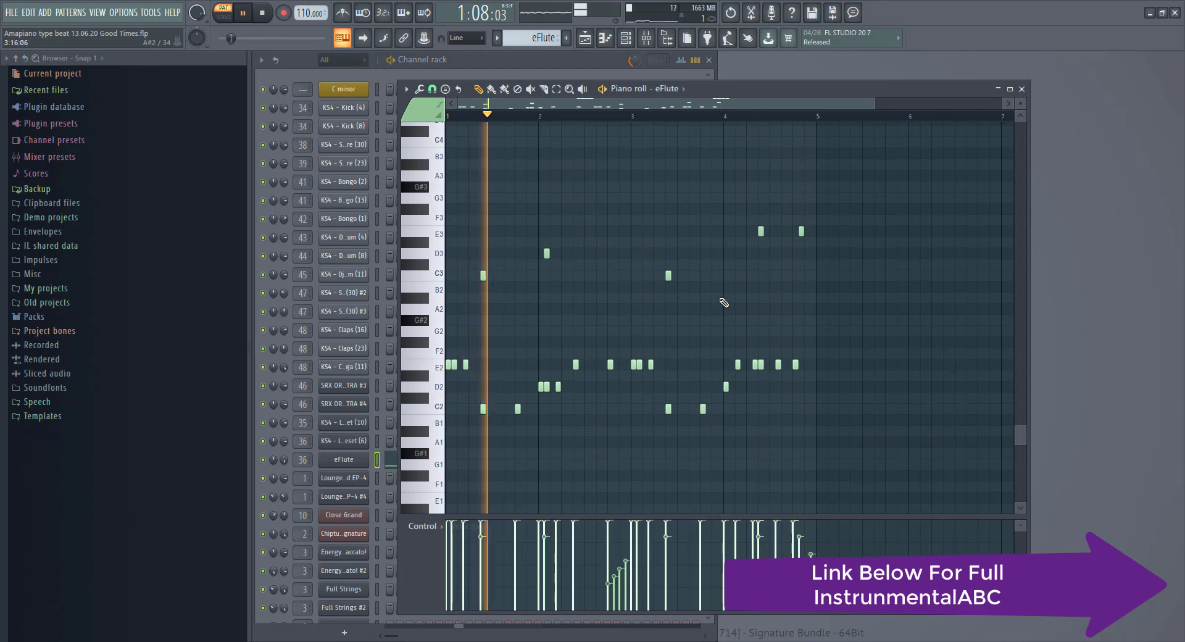
pyautogui.click(1022, 88)
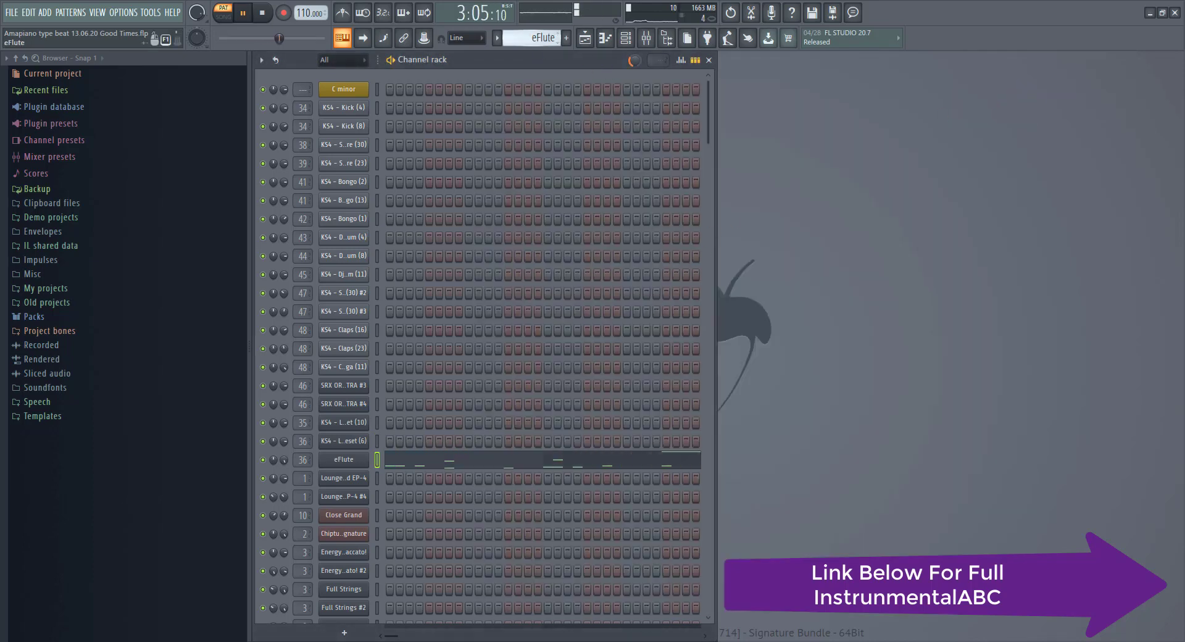
# Switch to the Lounge Lizard EP-4 pattern and examine its chords and melody notes in the piano roll.
pyautogui.scroll(-1, 537, 39)
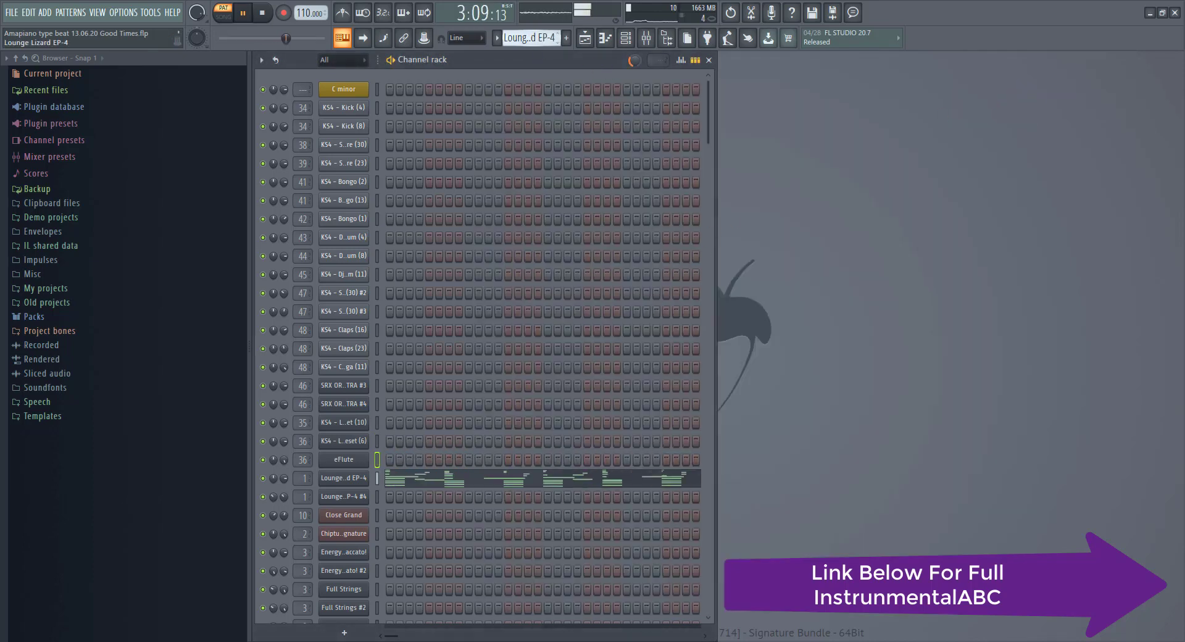
pyautogui.click(494, 483)
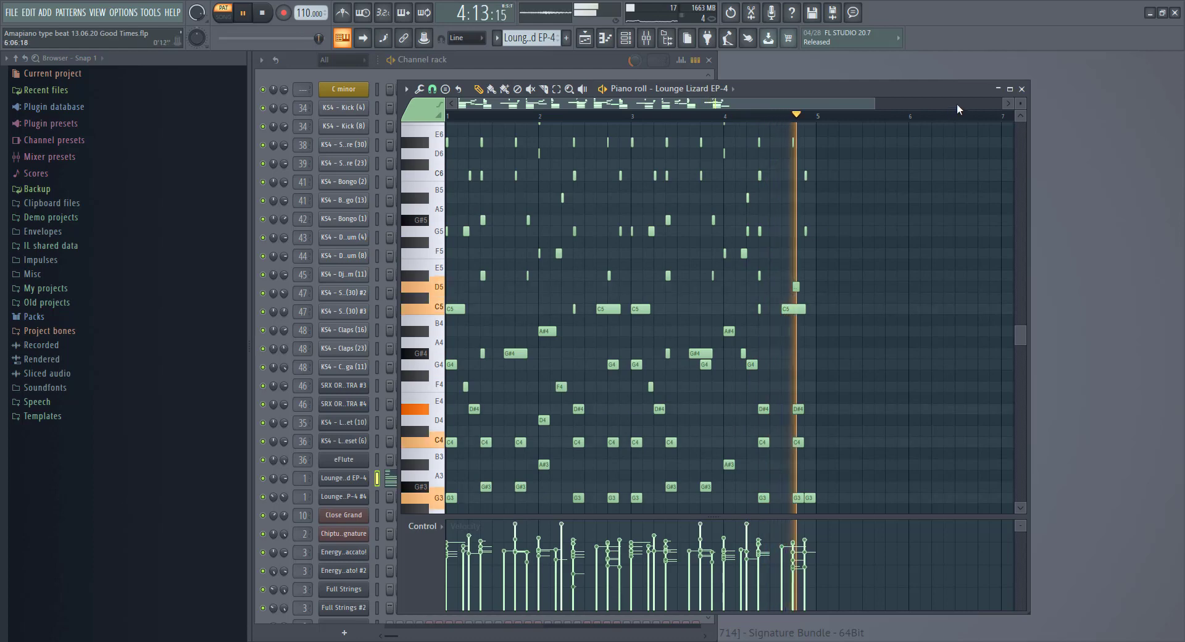
pyautogui.click(1022, 90)
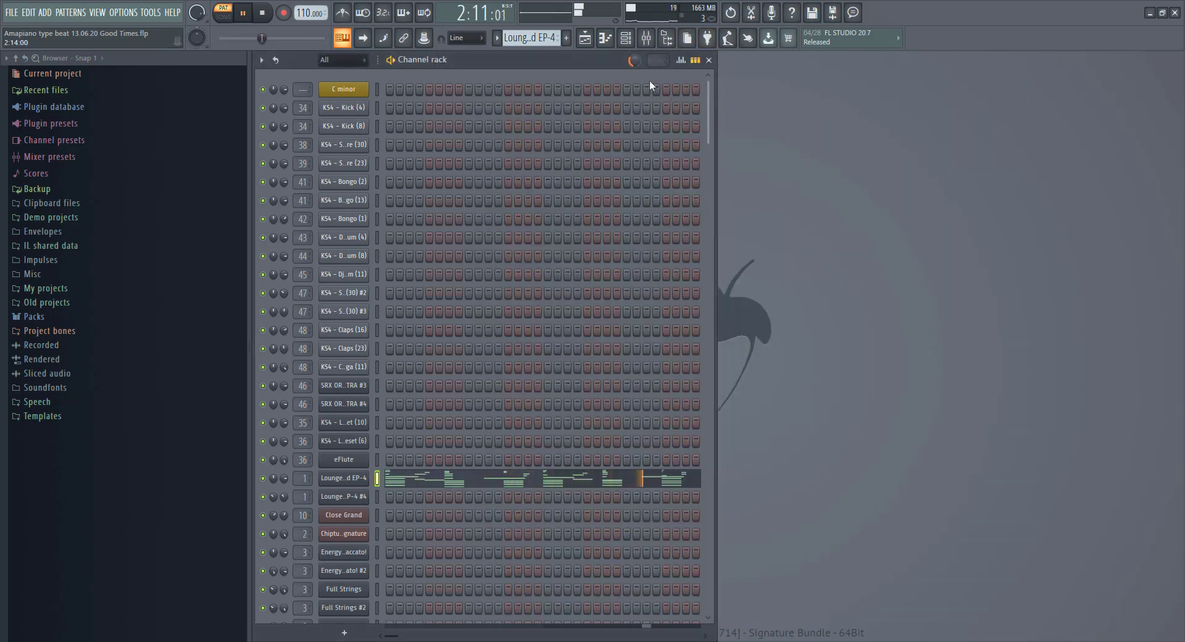
# Show the mixer and select the Lounge Lizard EP-4 track to examine its effects and send routing.
pyautogui.click(646, 38)
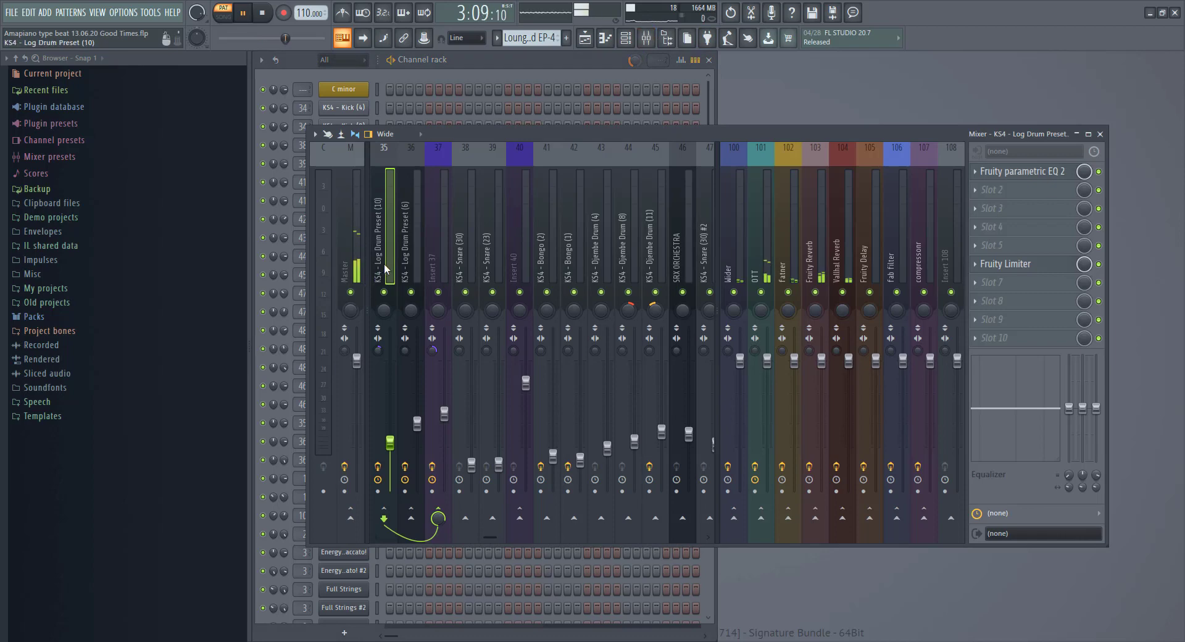
pyautogui.scroll(10, 397, 244)
pyautogui.scroll(2, 400, 245)
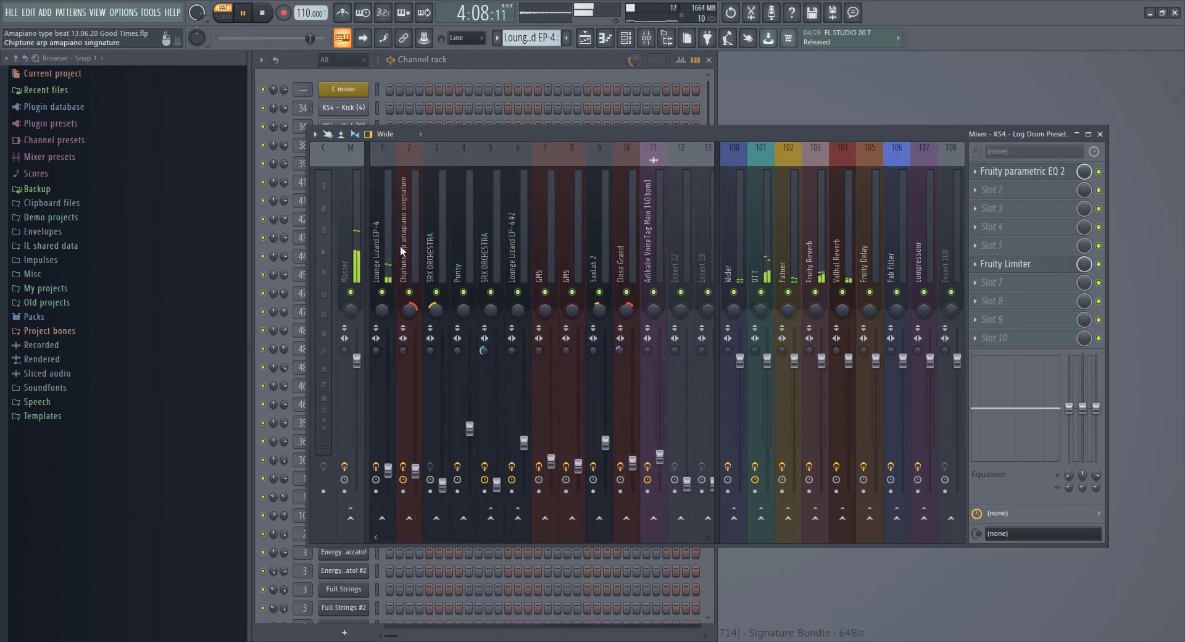
pyautogui.click(389, 255)
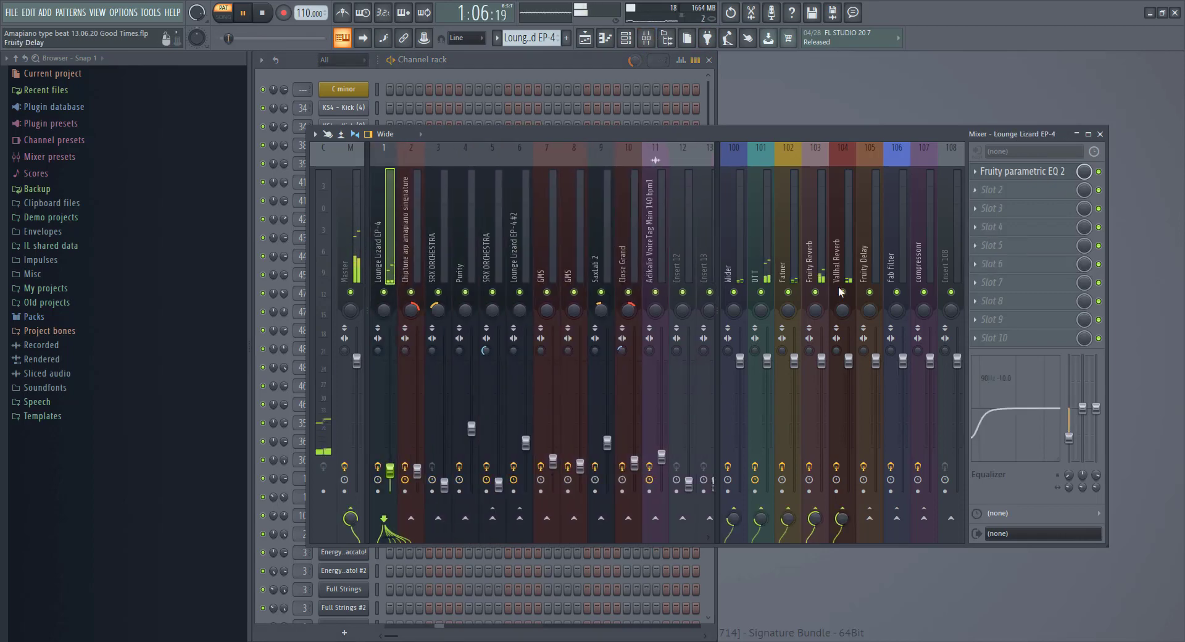
# Check the Lounge Lizard EP-4 track's routing options to OTT and Wider, and bypass its Fruity parametric EQ 2.
pyautogui.rightClick(763, 514)
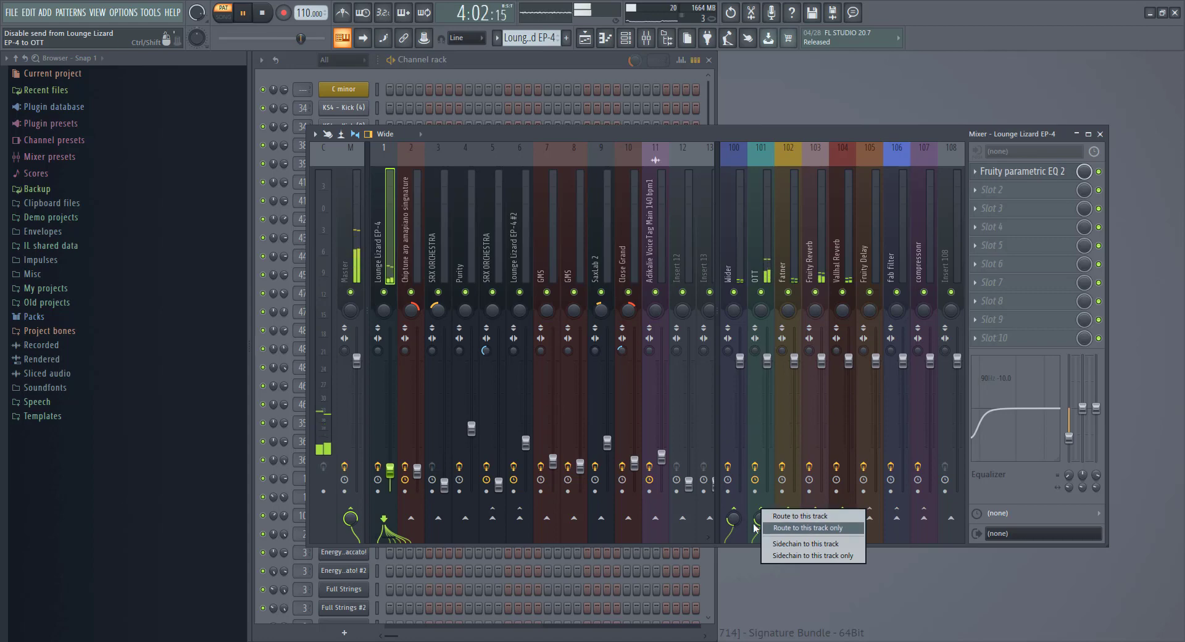
pyautogui.rightClick(735, 509)
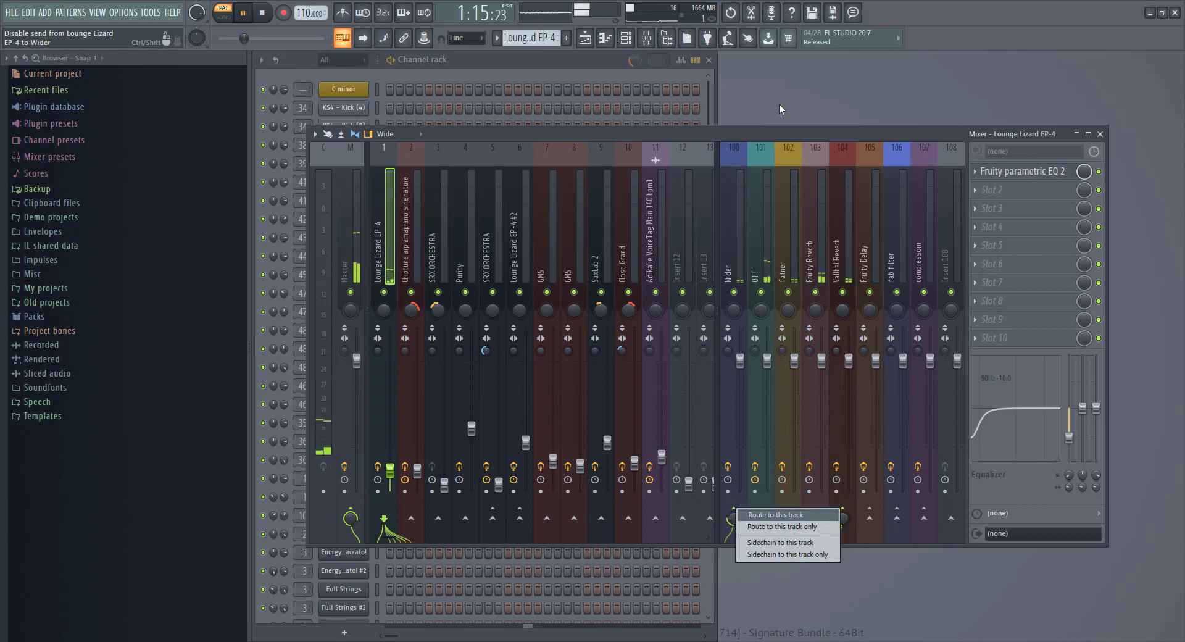
pyautogui.click(1102, 181)
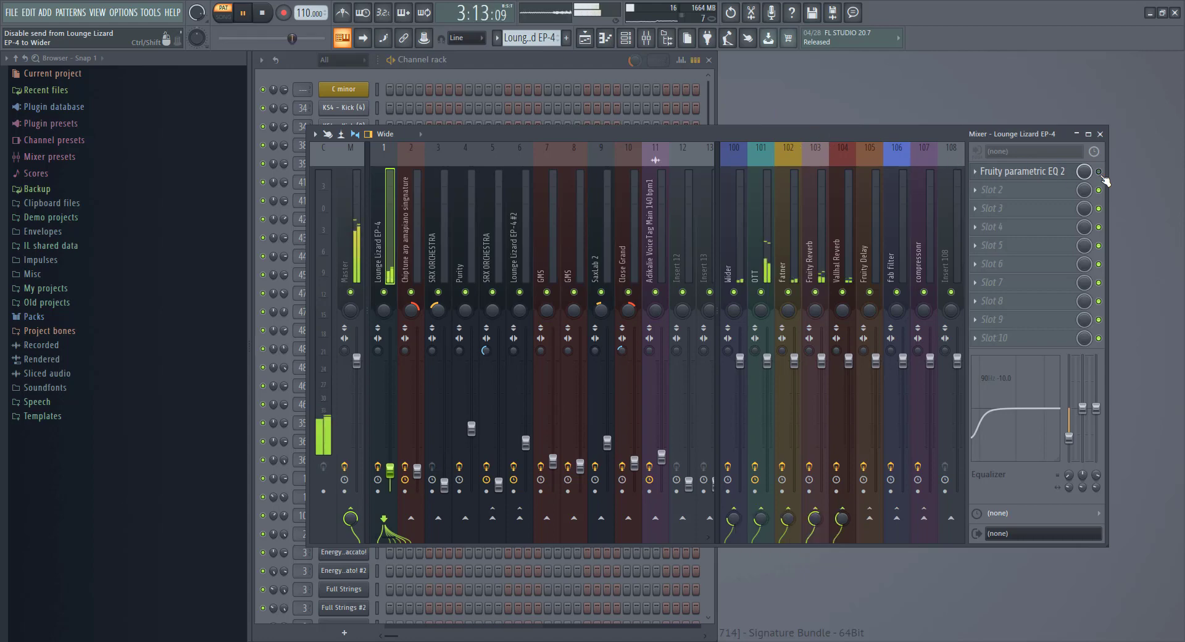
# Close the mixer window to return to the channel rack.
pyautogui.click(659, 97)
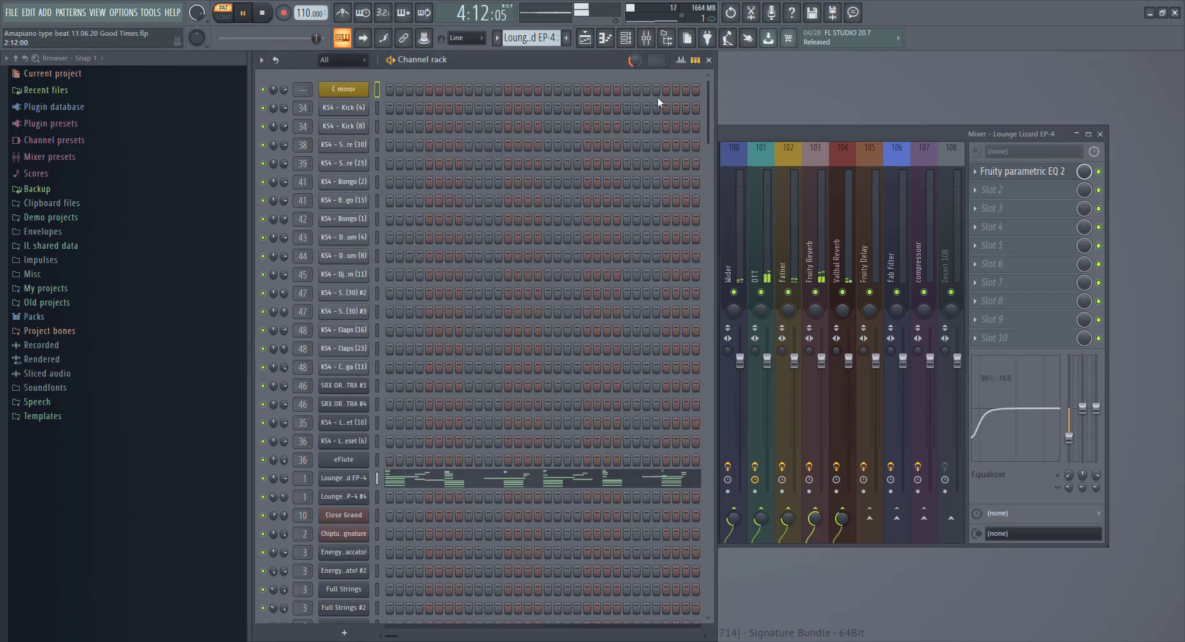
pyautogui.click(1088, 133)
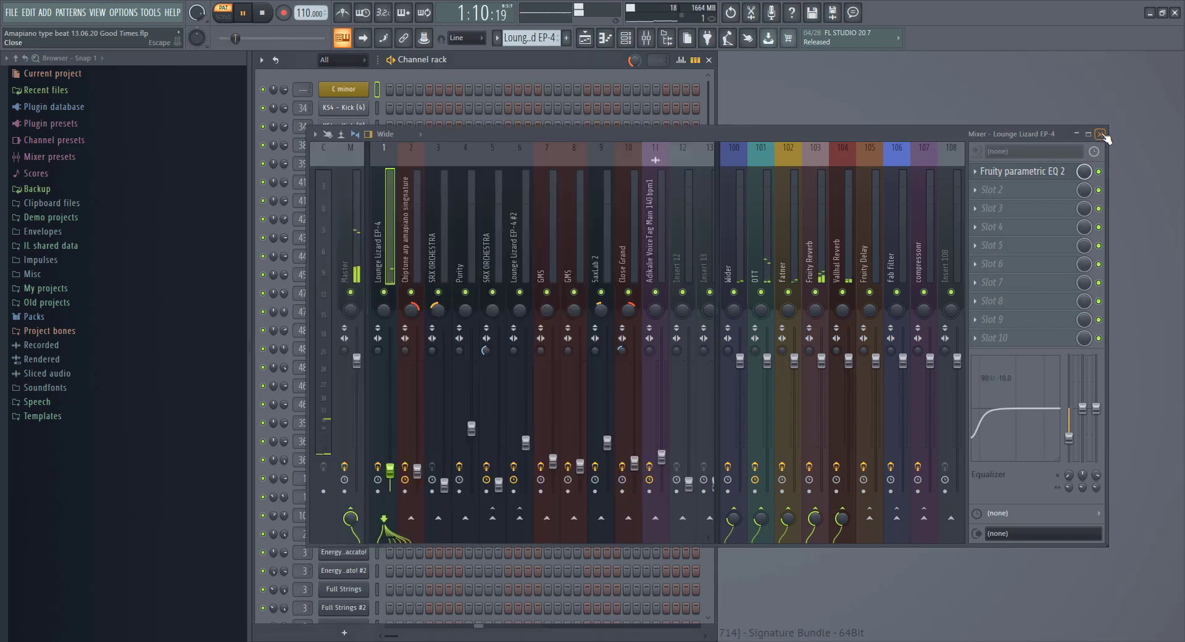
pyautogui.click(1099, 134)
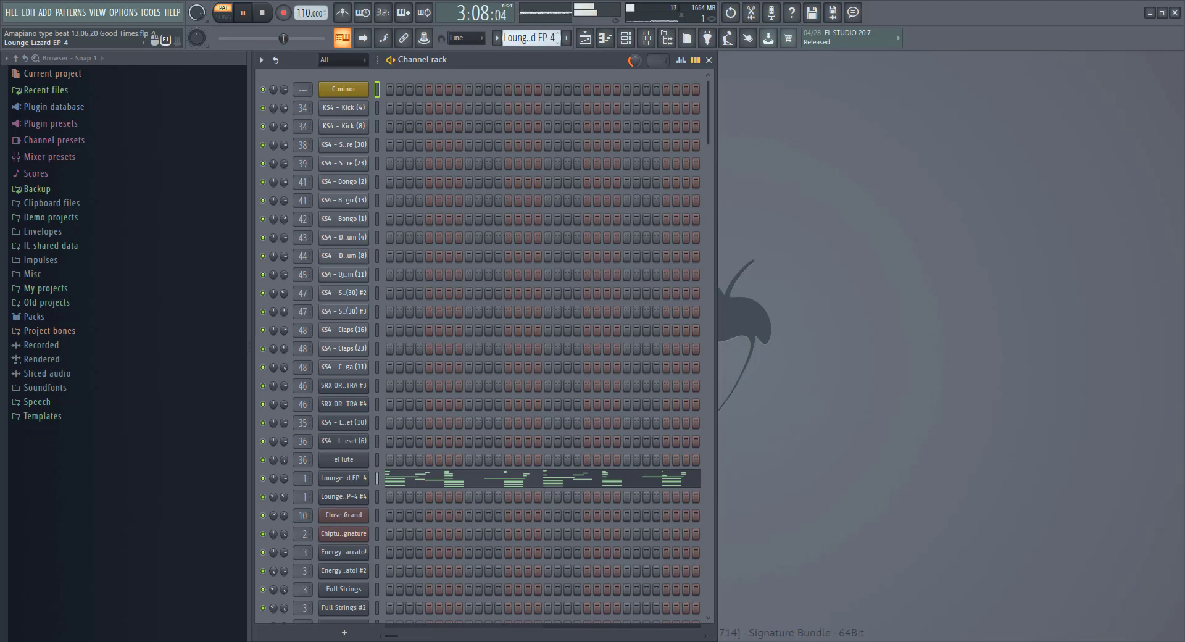
# Switch to the Chiptune arp amapiano singnature pattern and show the playlist behind the channel rack.
pyautogui.scroll(-2, 520, 38)
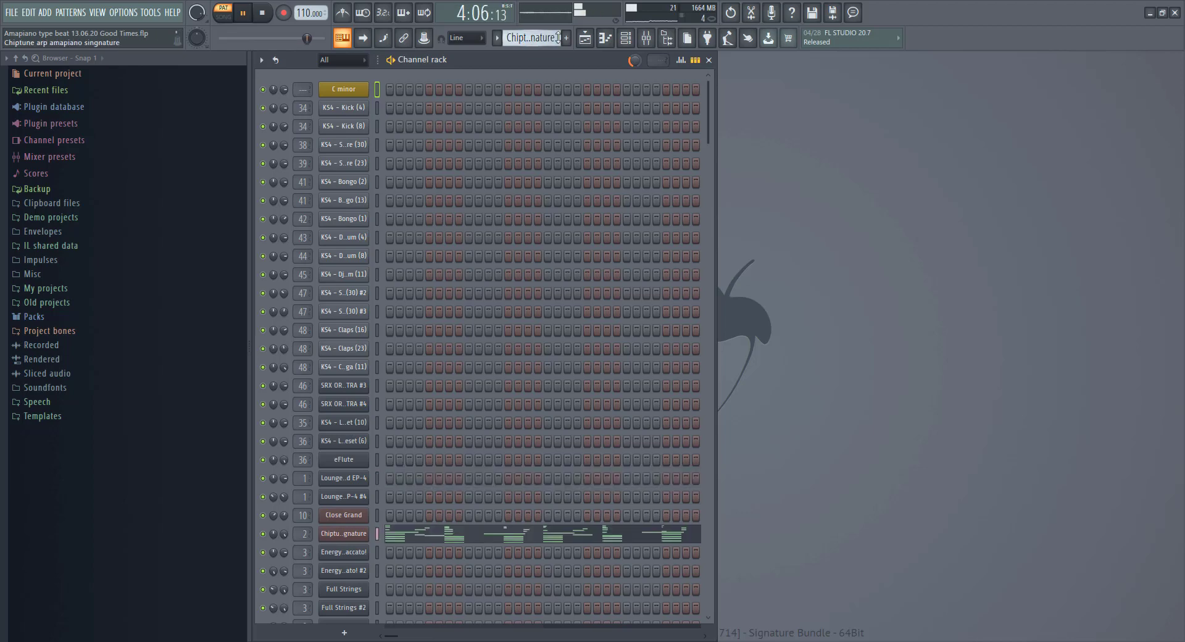
pyautogui.click(584, 39)
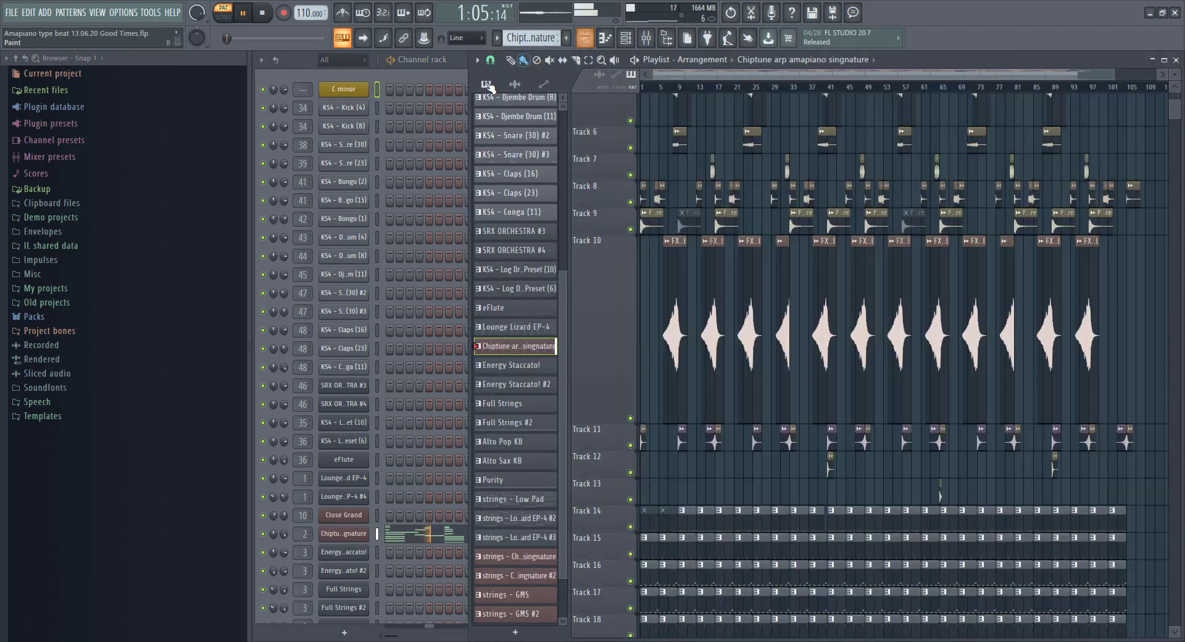
pyautogui.click(438, 72)
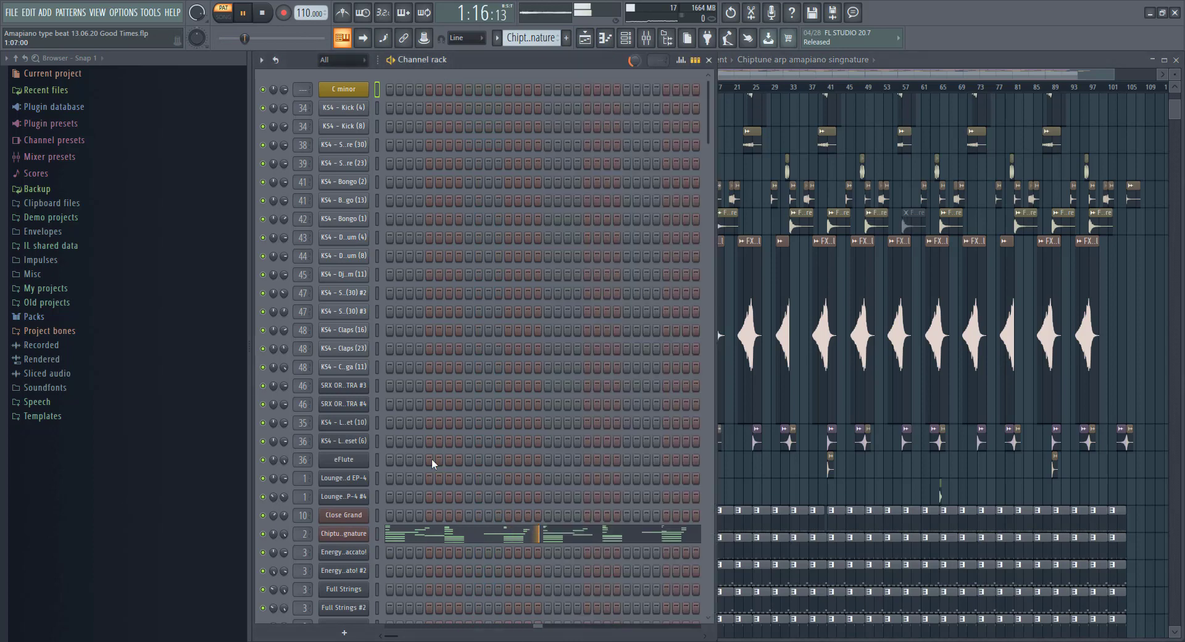
# Examine the Chiptune arp amapiano singnature pattern's chord and melody notes in the piano roll, and close it.
pyautogui.click(520, 542)
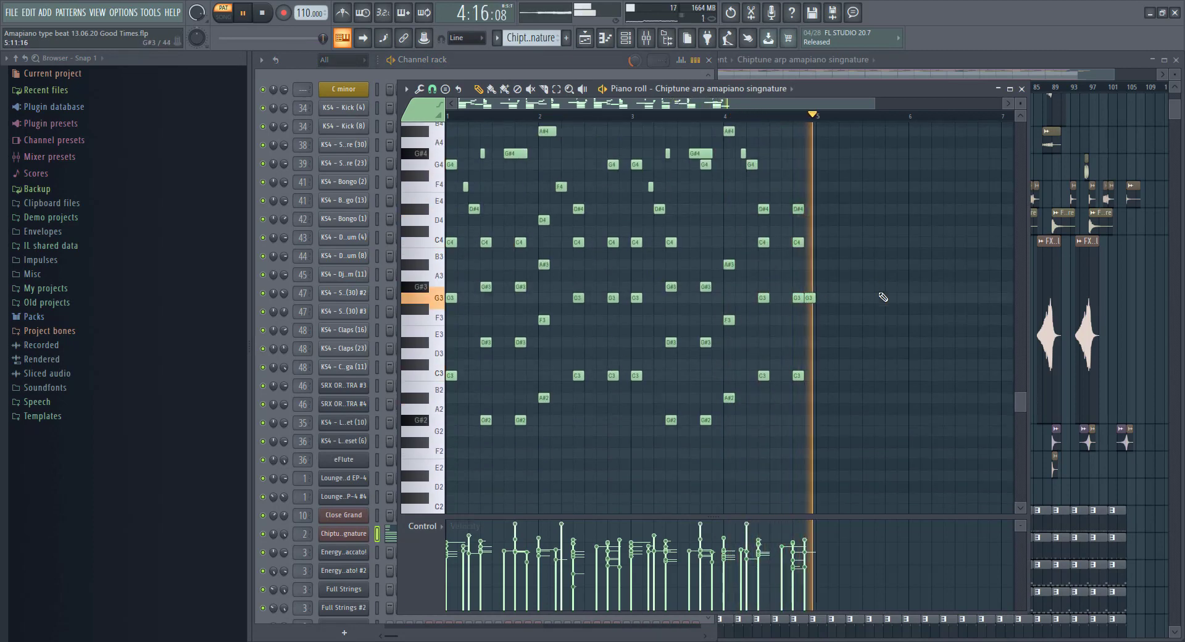
pyautogui.scroll(3, 864, 309)
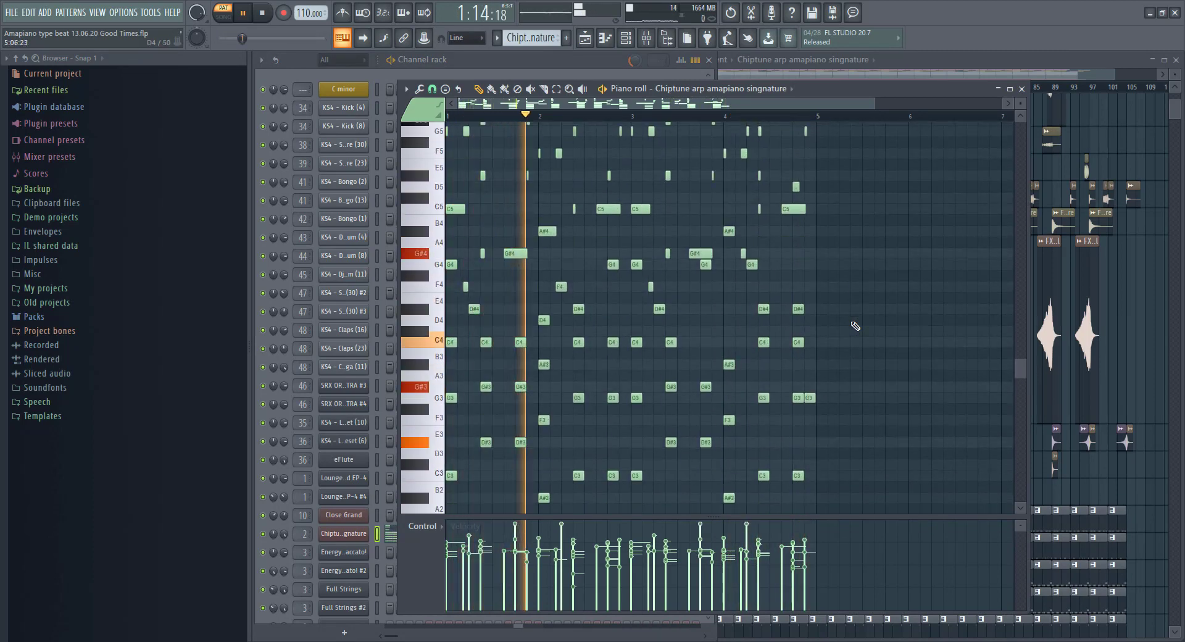
pyautogui.scroll(-2, 864, 296)
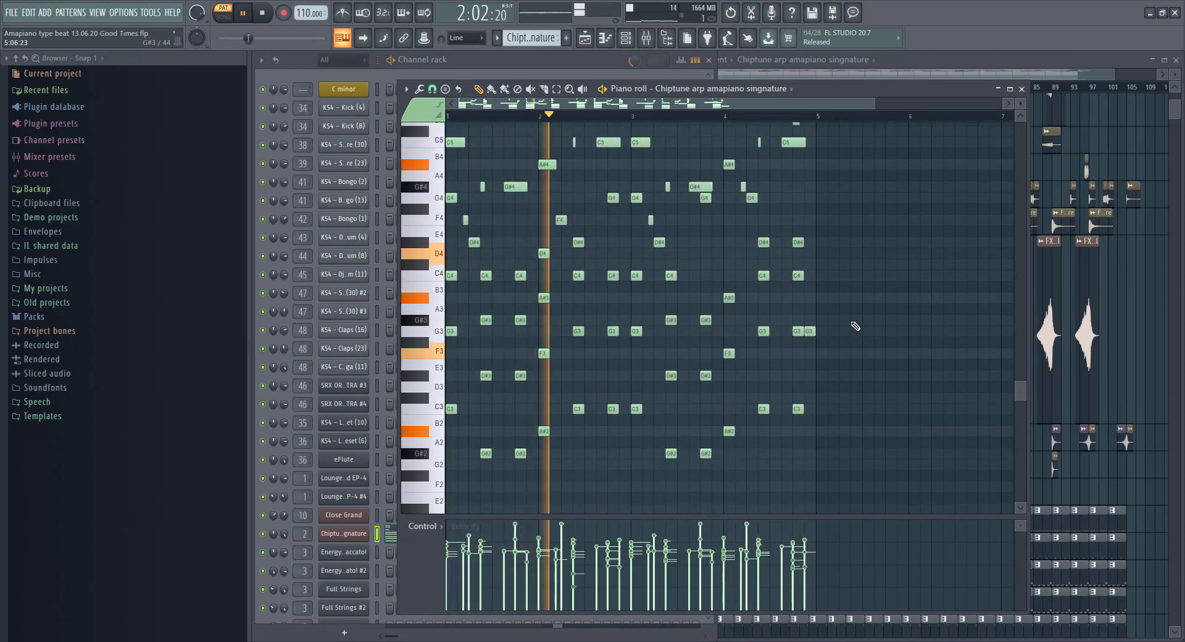
pyautogui.click(1021, 89)
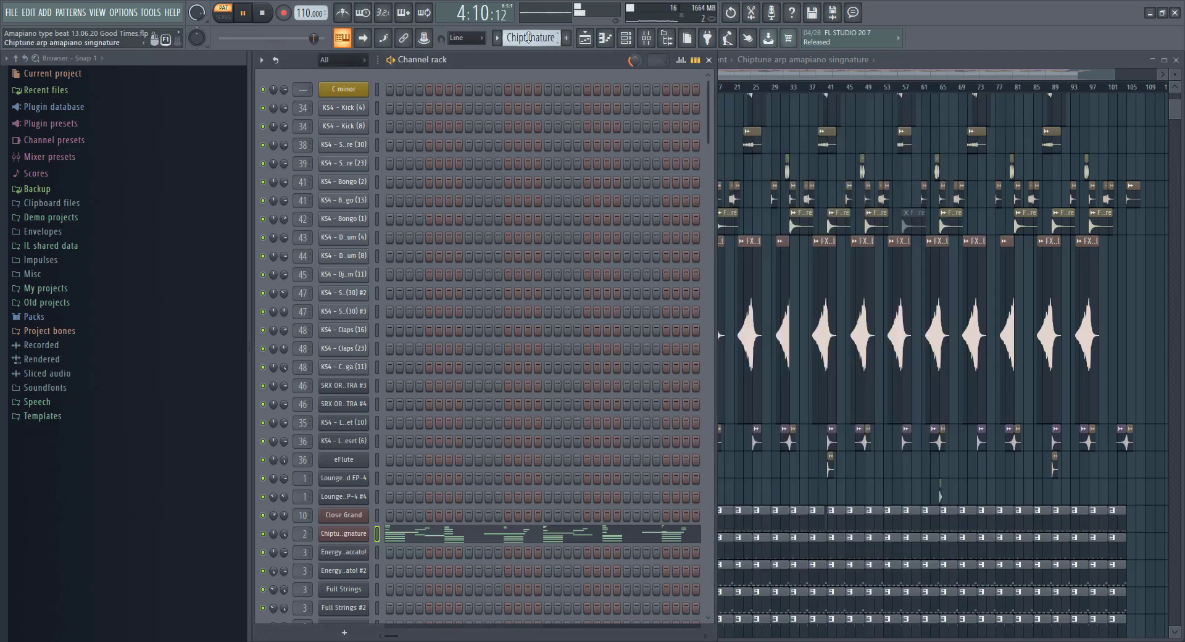
# Reopen the Chiptune arp amapiano singnature pattern in a maximized piano roll, view its full note range from the first bar, and close it.
pyautogui.click(568, 534)
pyautogui.scroll(1, 745, 272)
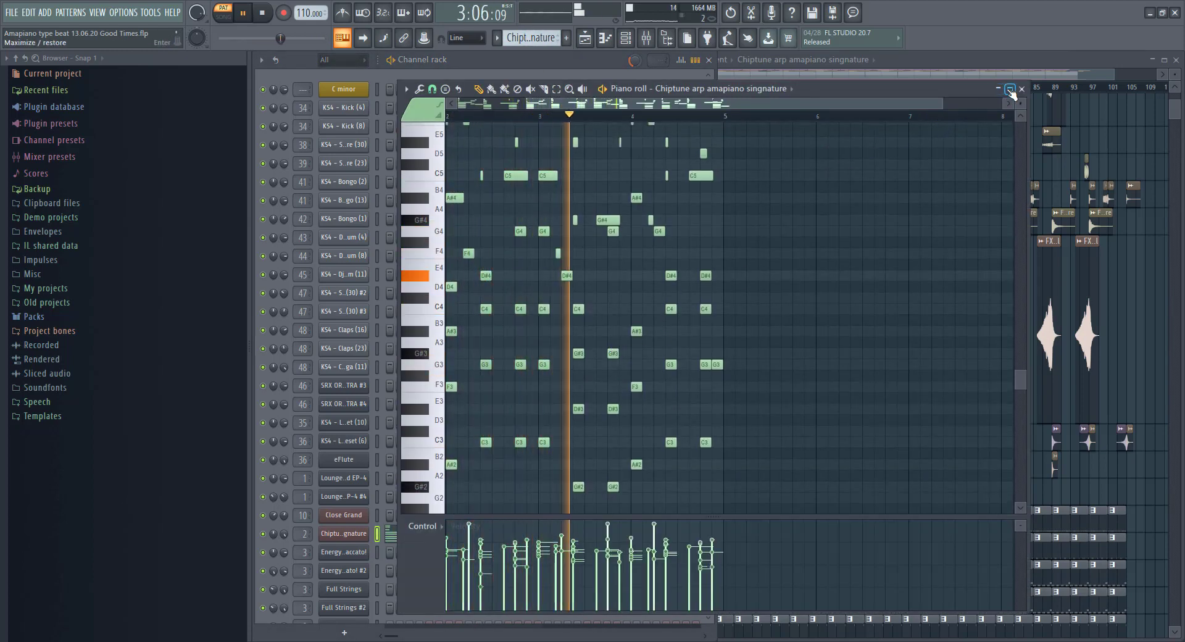
pyautogui.press('Return')
pyautogui.scroll(1, 753, 281)
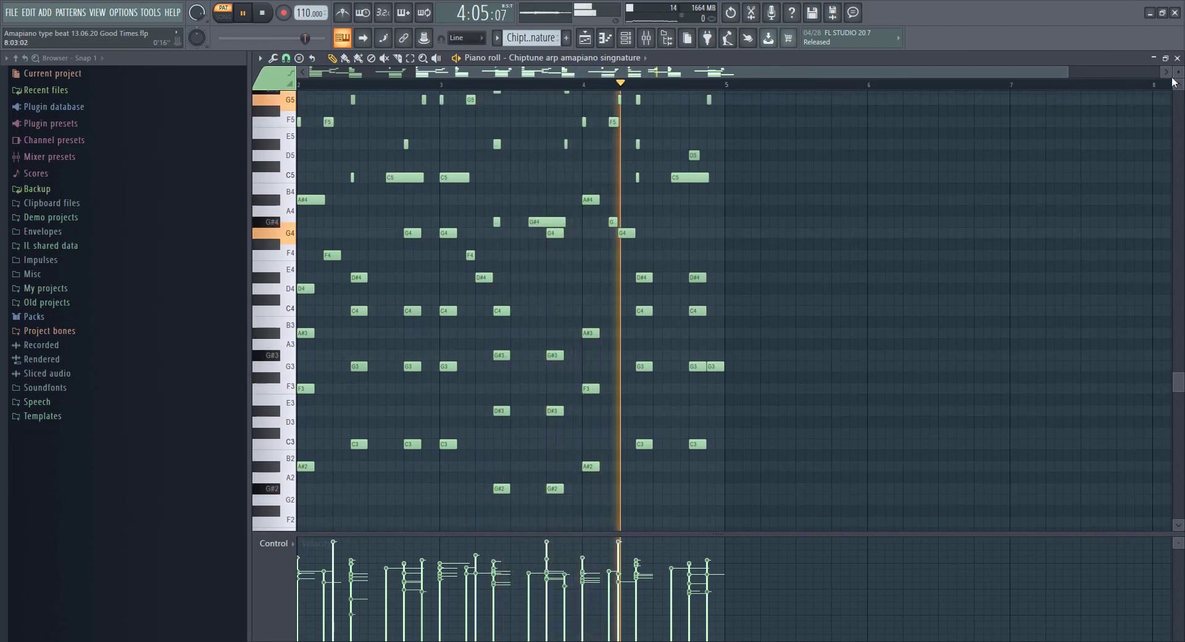
pyautogui.scroll(-3, 1177, 70)
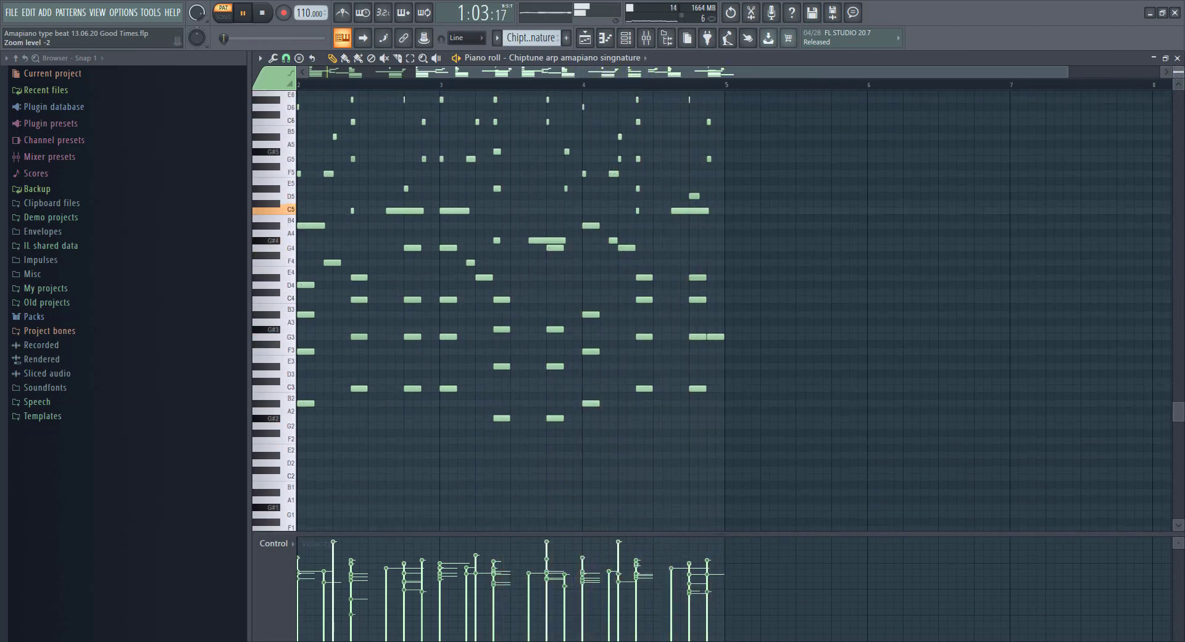
pyautogui.scroll(1, 930, 272)
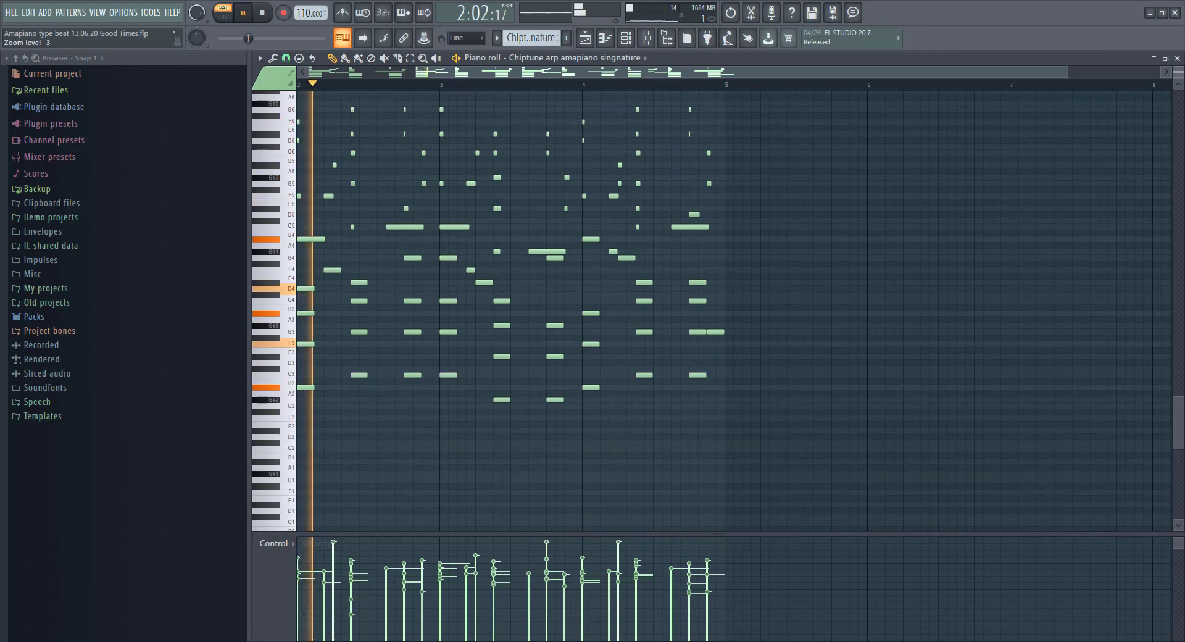
pyautogui.scroll(2, 979, 330)
pyautogui.hscroll(-3, 979, 330)
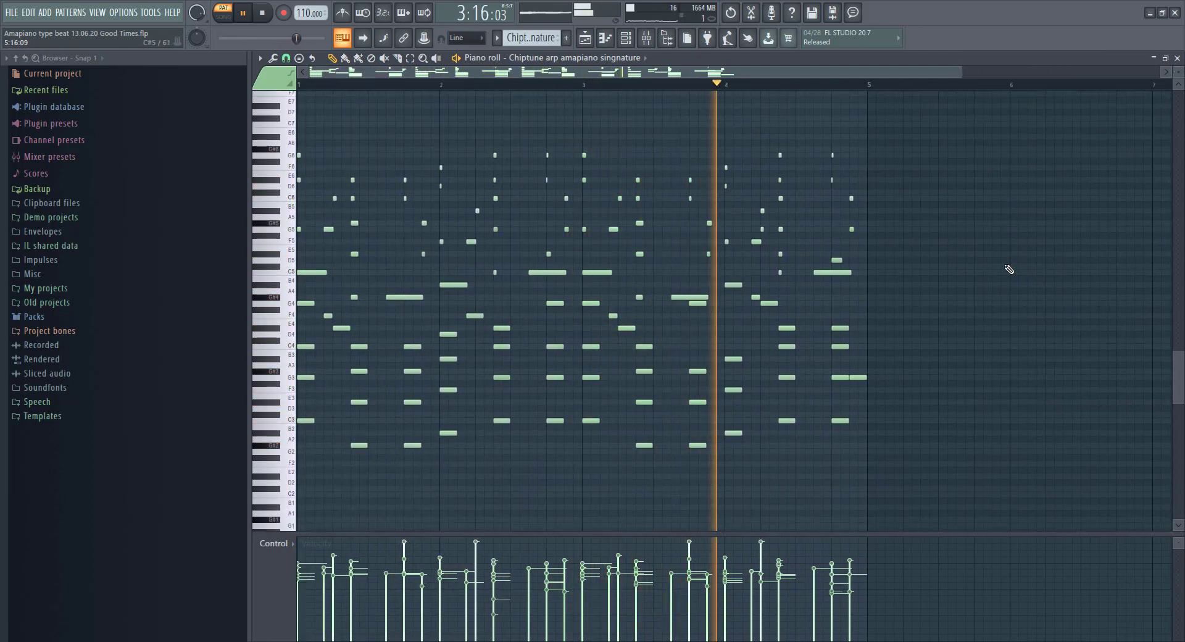
pyautogui.click(1177, 57)
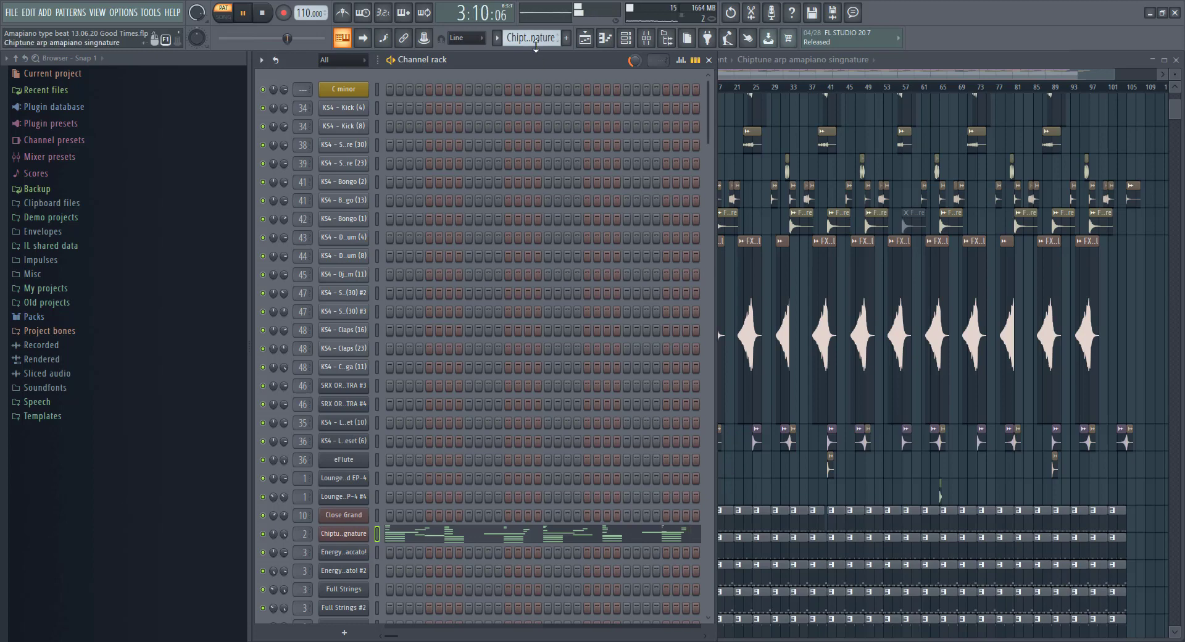
# Switch to the Energy Staccato! pattern and examine its notes in the piano roll.
pyautogui.scroll(-1, 534, 39)
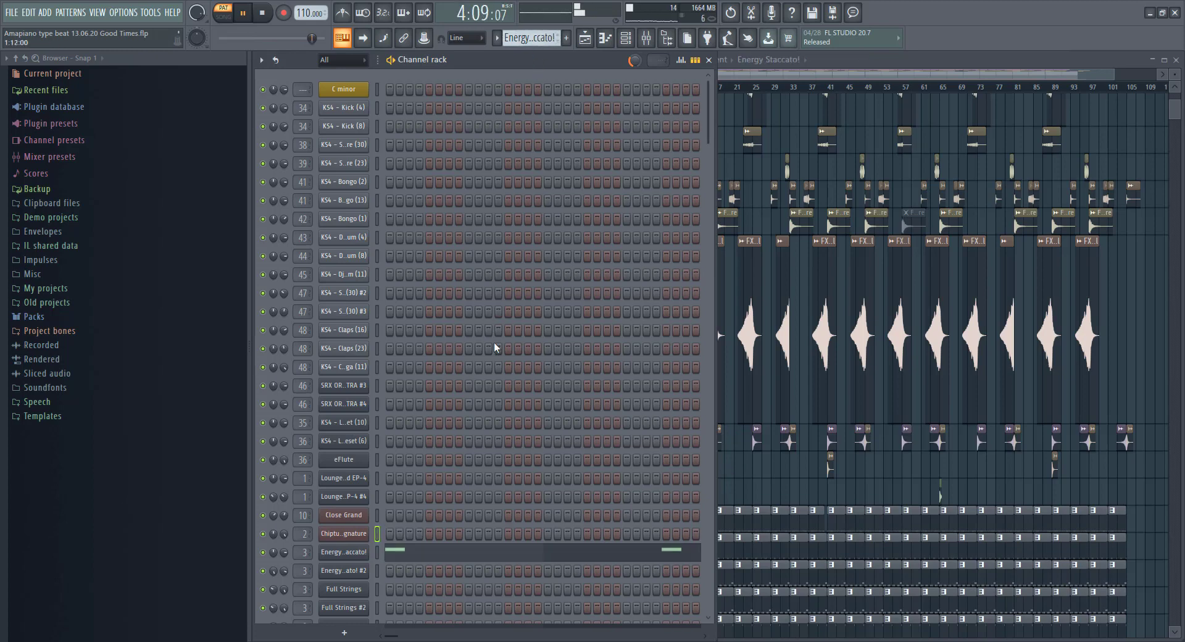
pyautogui.scroll(-5, 496, 340)
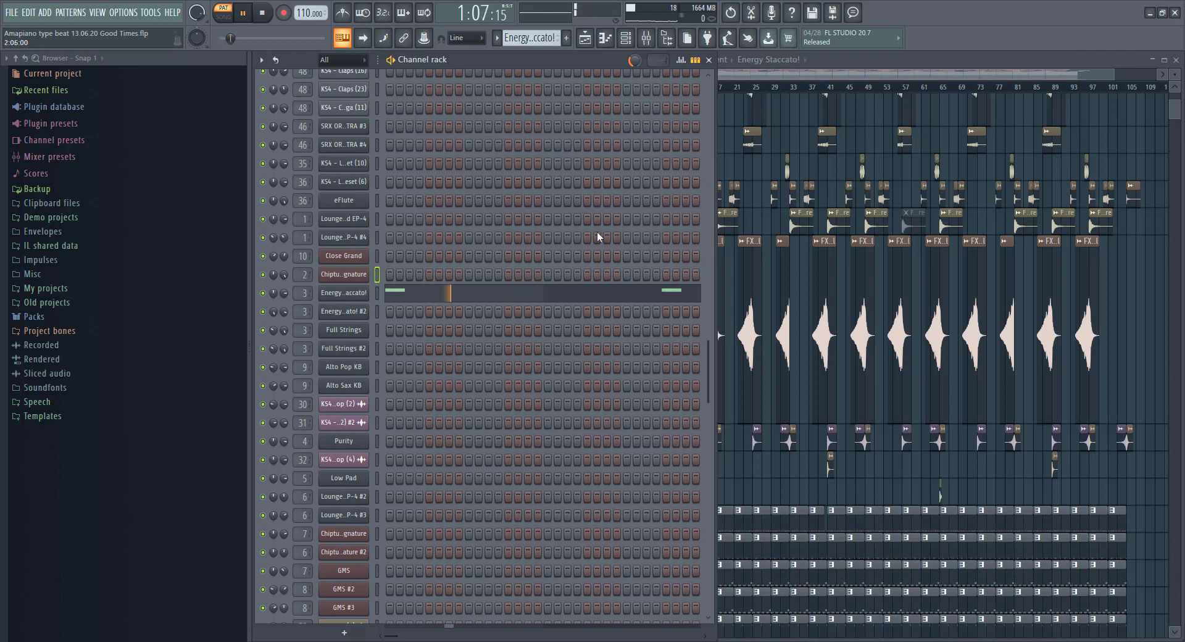
pyautogui.click(481, 301)
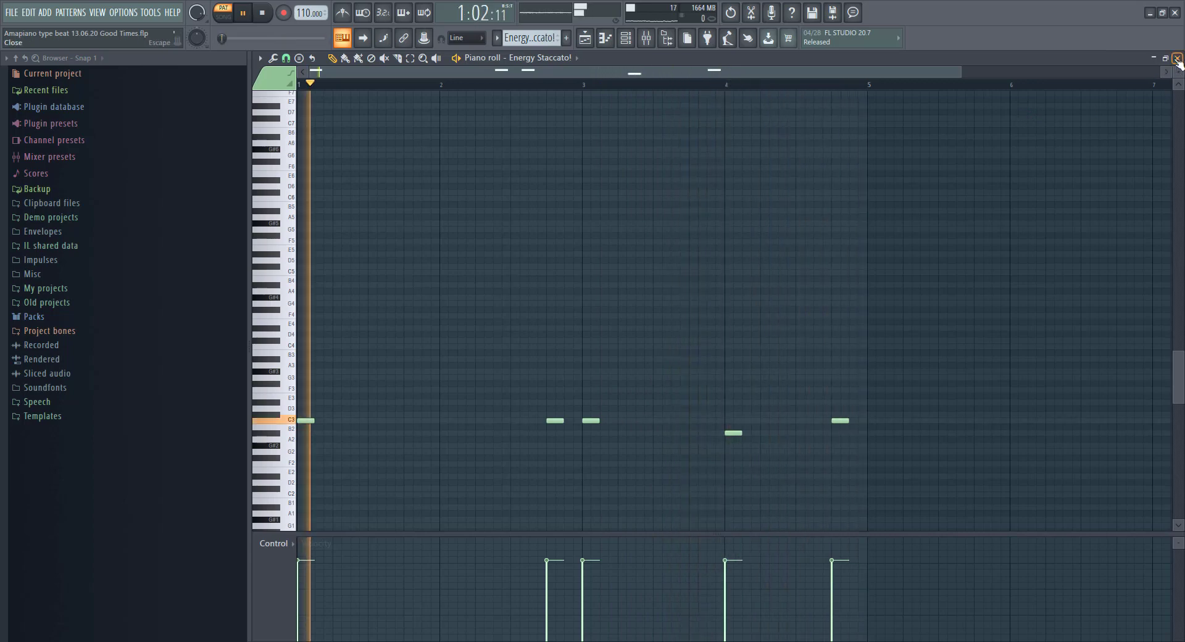
pyautogui.click(1176, 58)
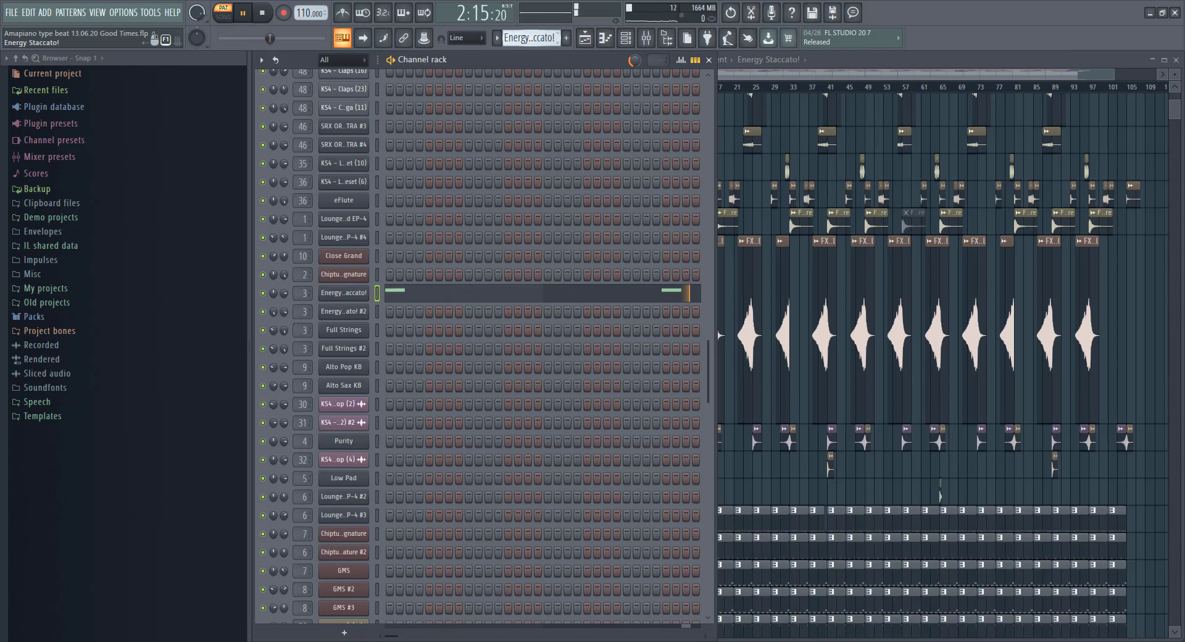
# Switch to the Energy Staccato! #2 pattern and examine its repeated short notes in the piano roll.
pyautogui.scroll(-1, 529, 38)
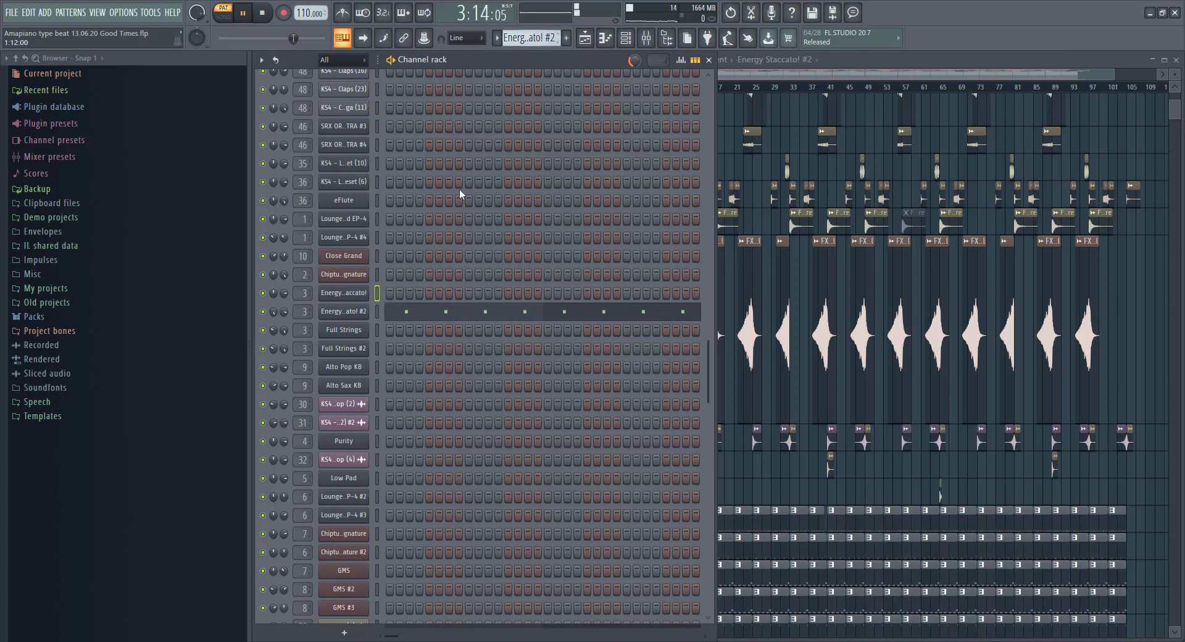
pyautogui.click(434, 316)
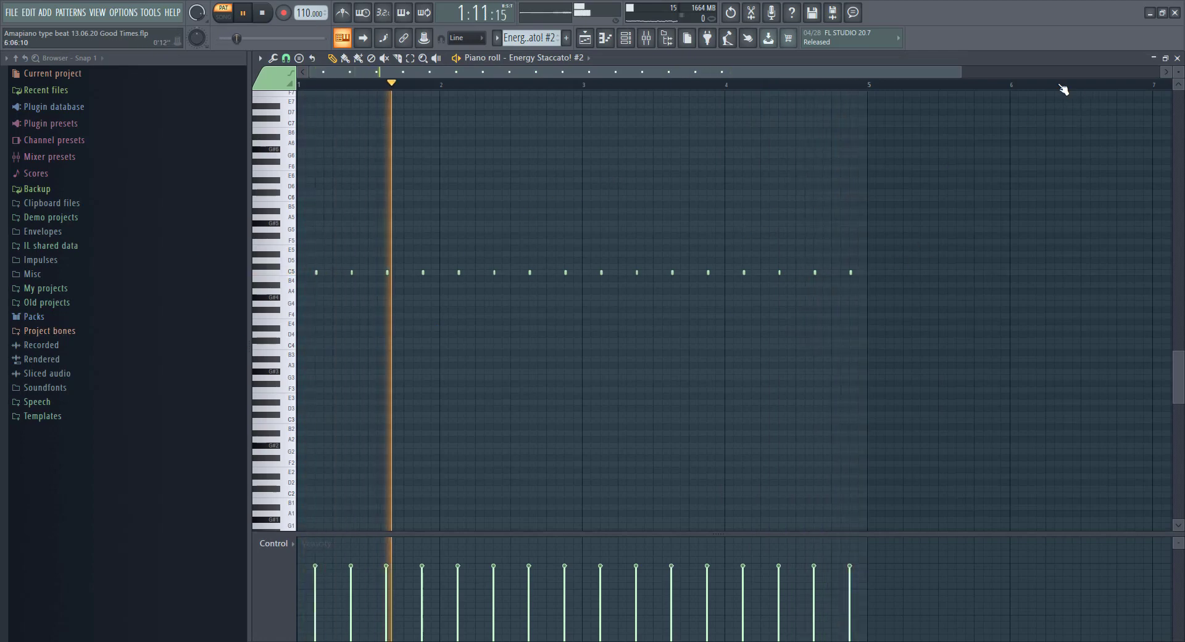
pyautogui.press('F7')
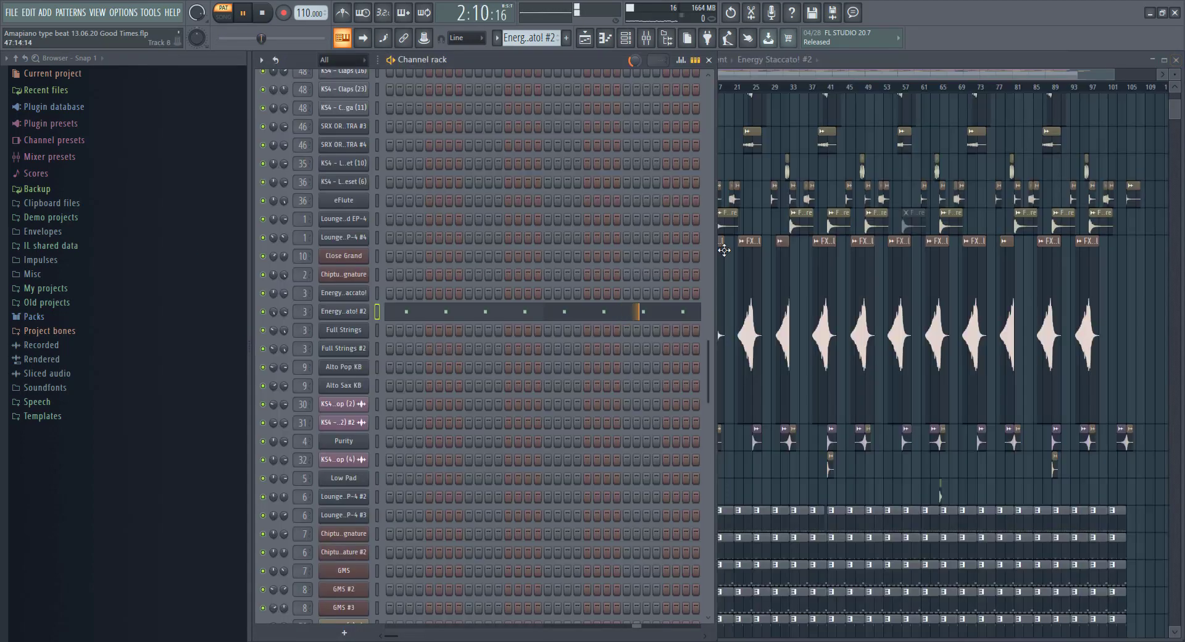
# Open the Energy Staccato! #2 channel's plugin editor to check the DSK Overture instruments, and close it.
pyautogui.click(357, 317)
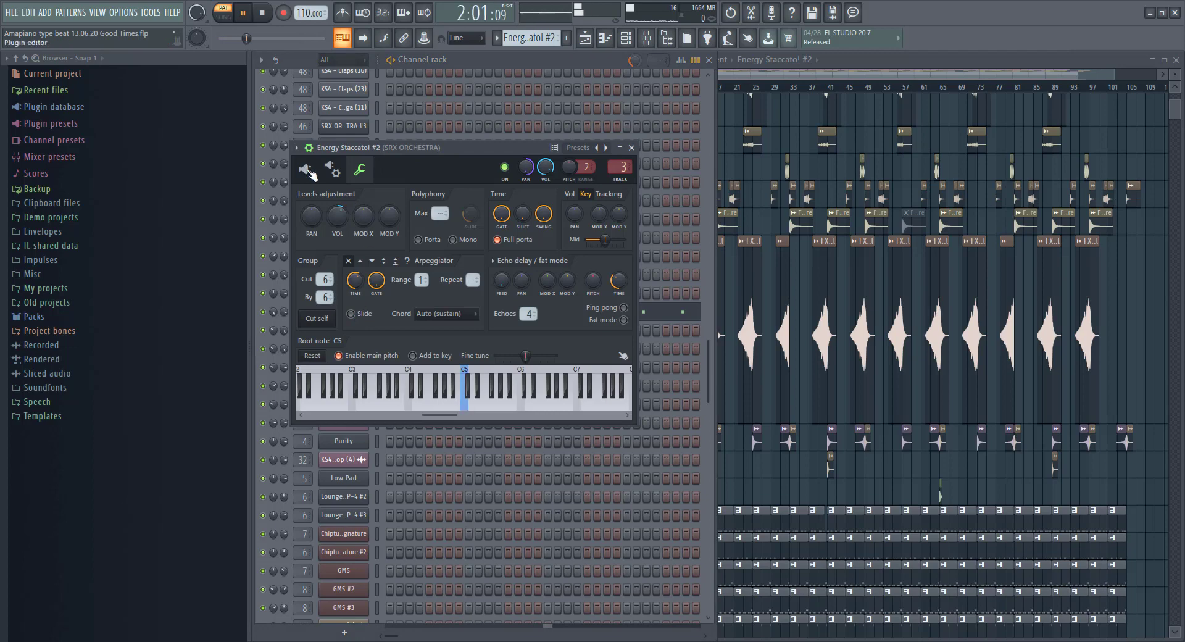
pyautogui.click(308, 171)
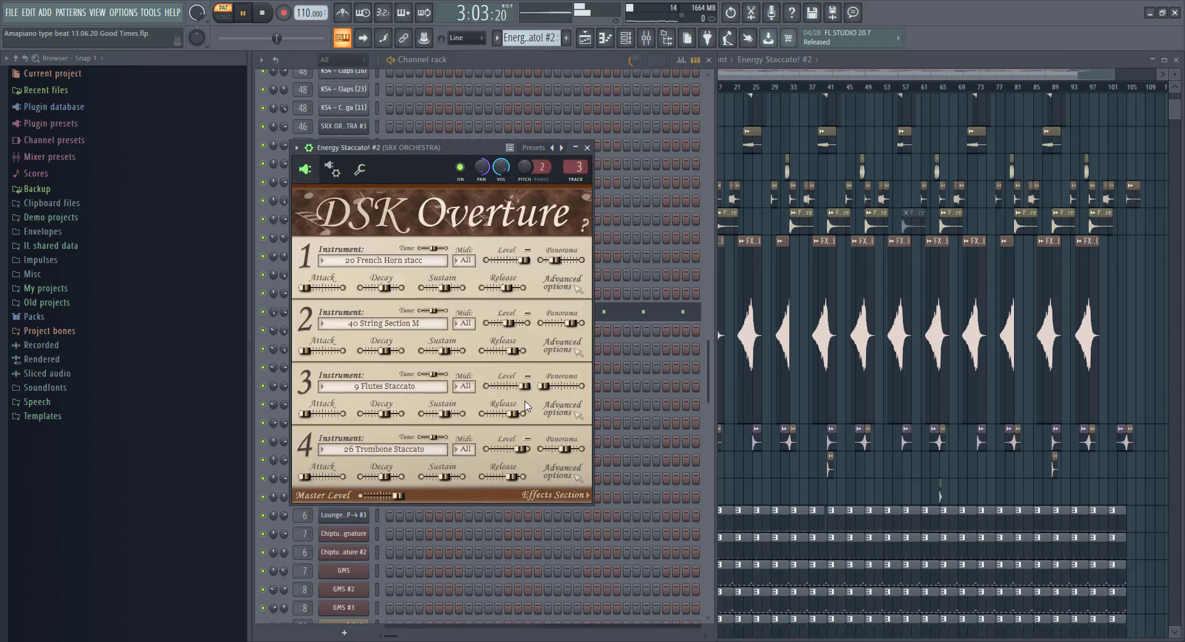
pyautogui.click(587, 148)
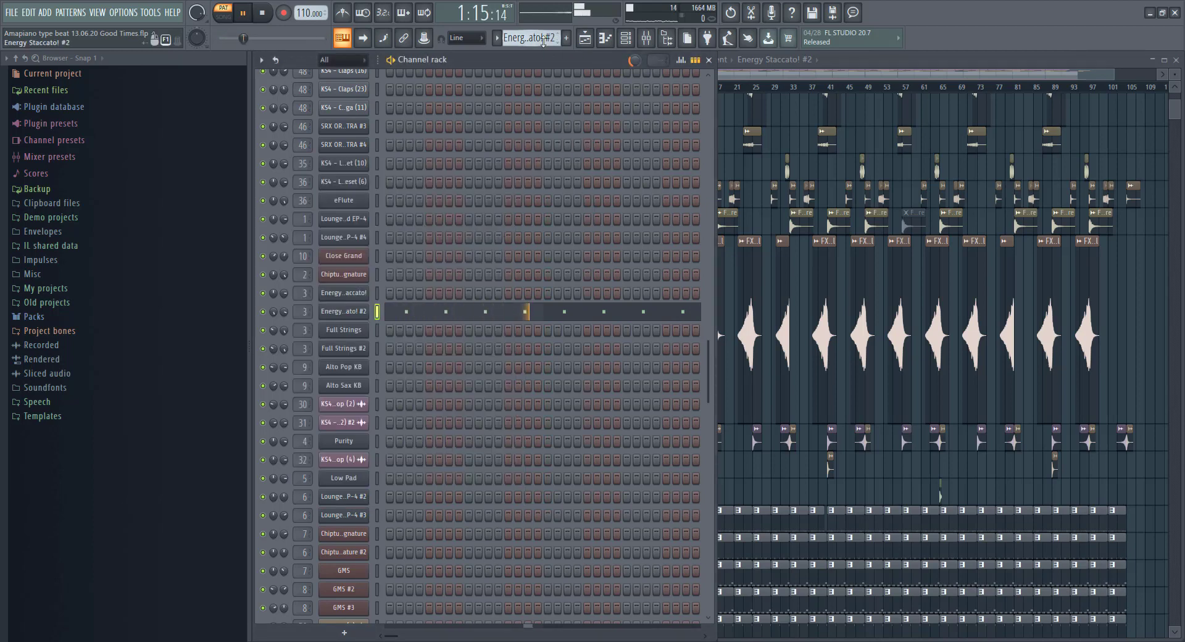
# Step through the Full Strings and Full Strings #2 patterns, and examine the Full Strings #2 sustained note in the piano roll.
pyautogui.scroll(-1, 529, 37)
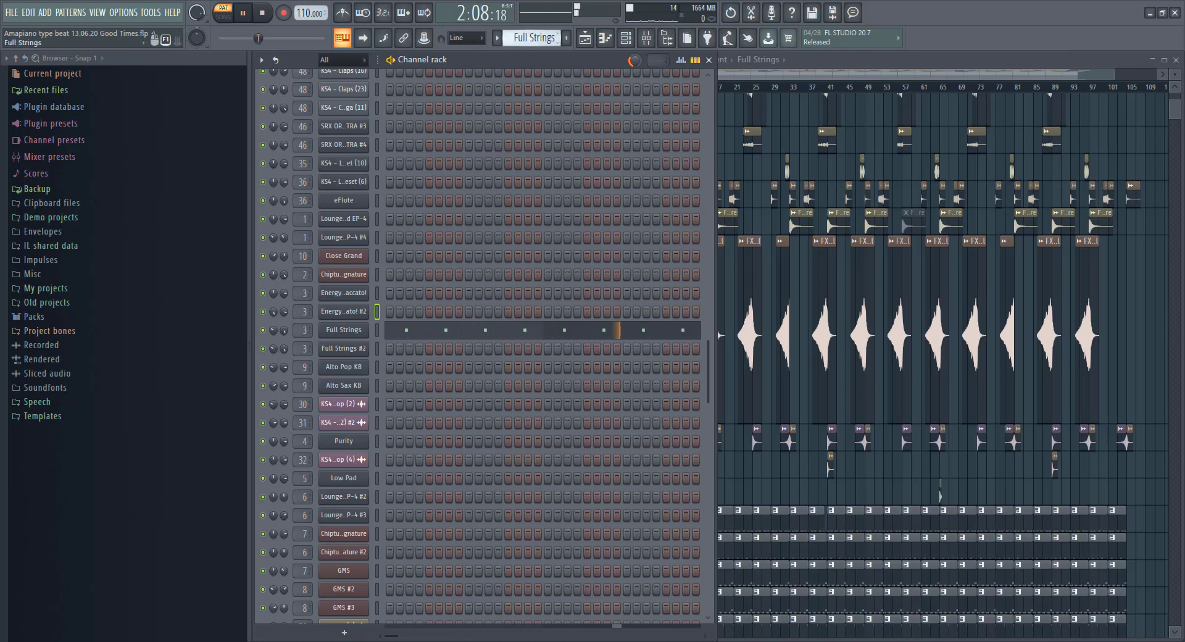
pyautogui.scroll(-1, 532, 38)
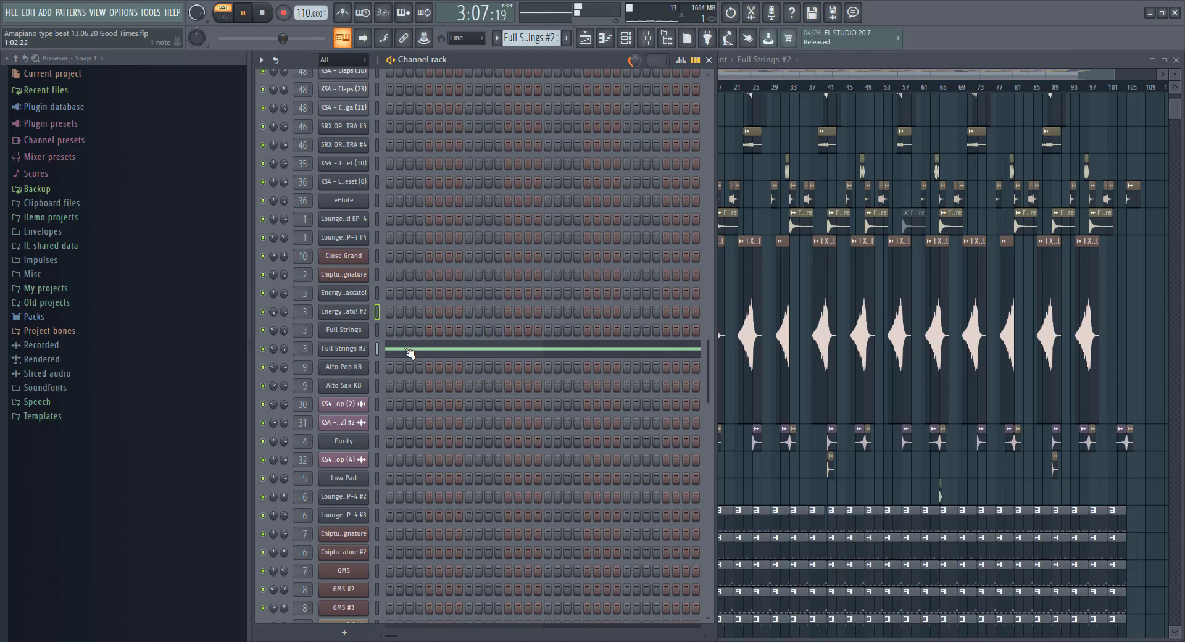
pyautogui.click(409, 353)
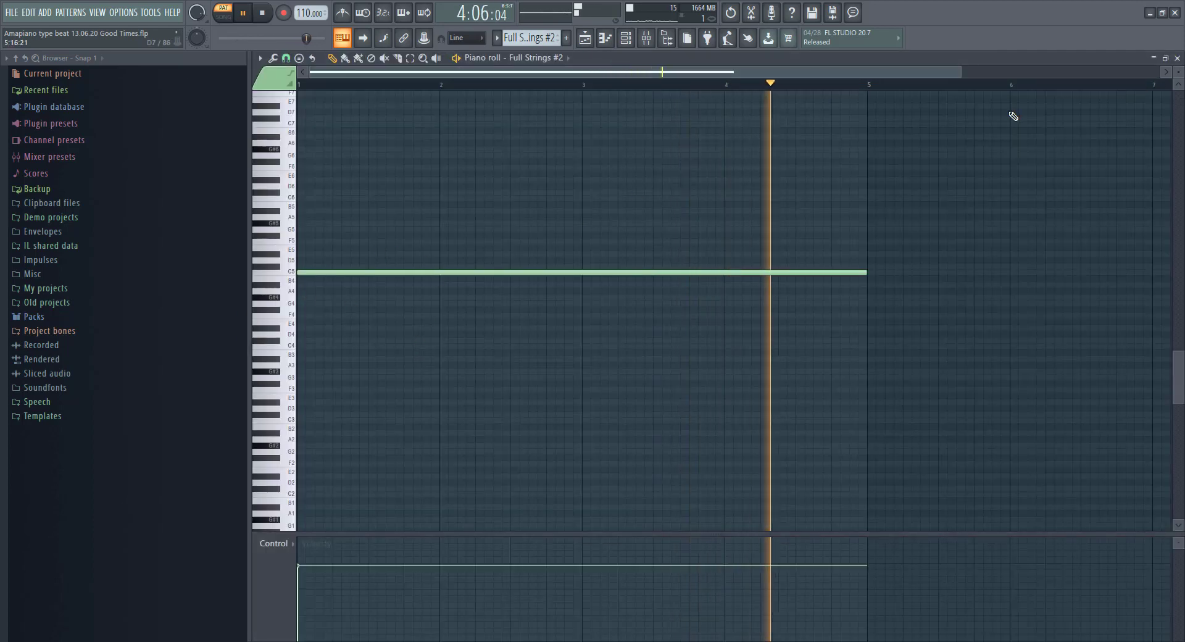
pyautogui.click(1176, 58)
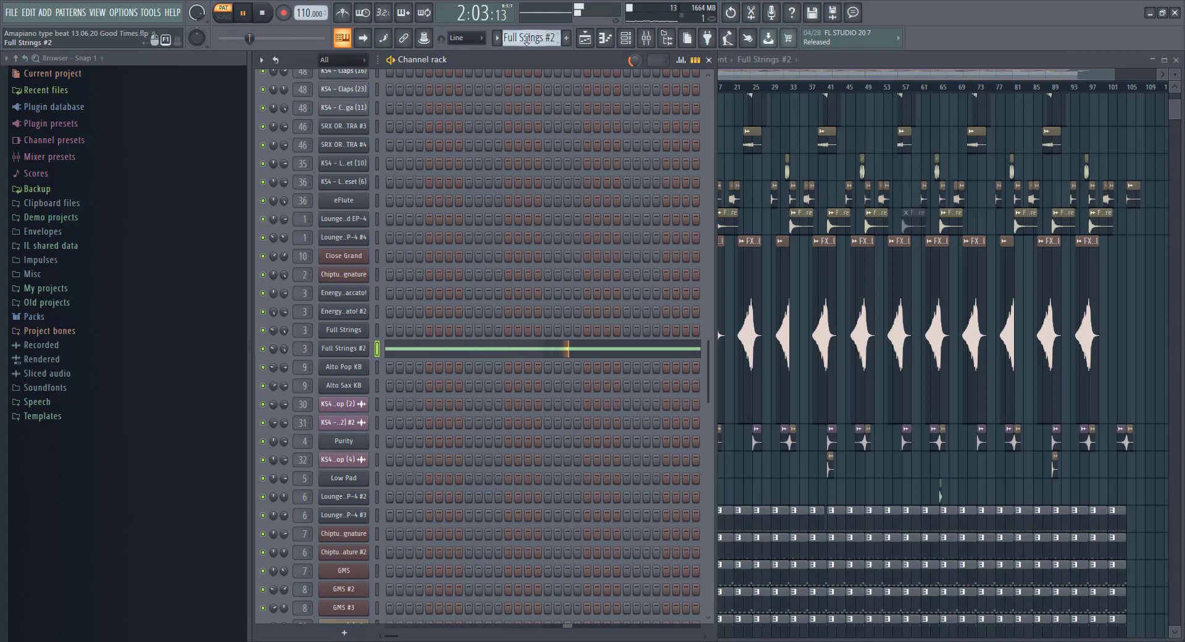
# Switch to the Alto Pop KB pattern, examine its notes in the piano roll, and open its SaxLab 2 instrument.
pyautogui.scroll(-1, 526, 38)
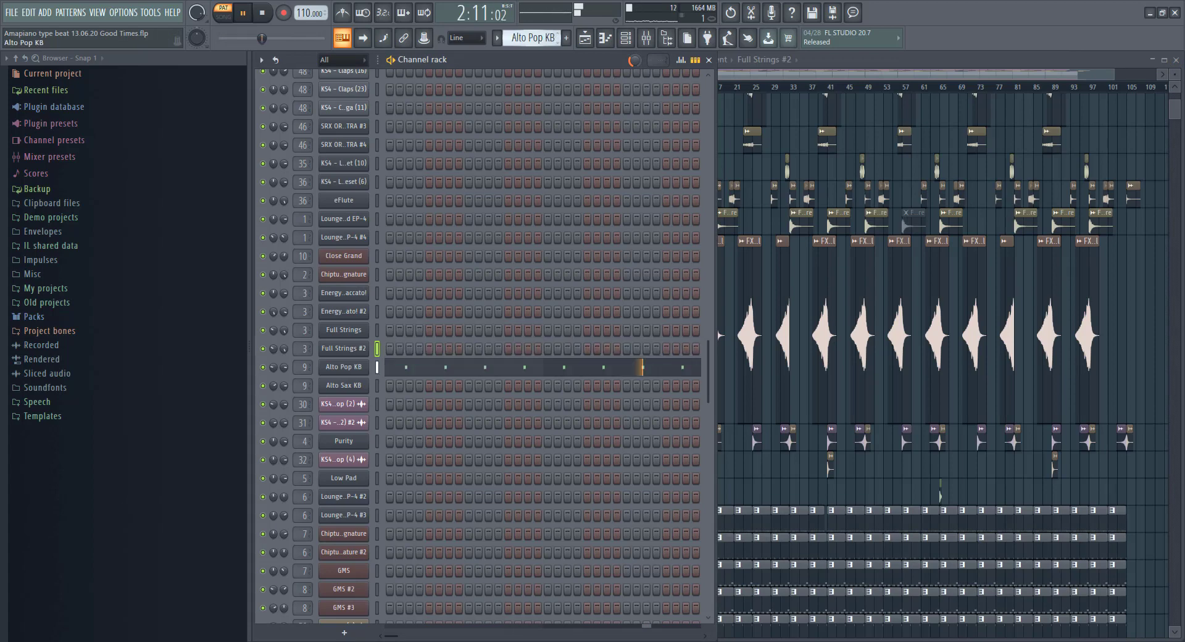
pyautogui.click(499, 373)
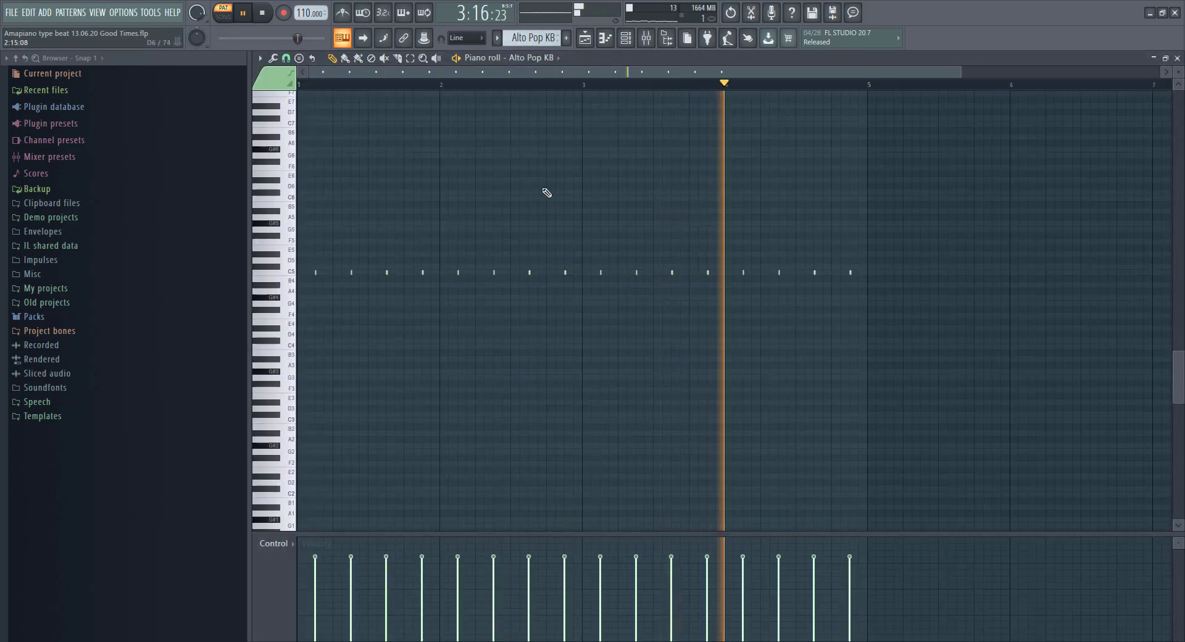
pyautogui.scroll(-1, 868, 293)
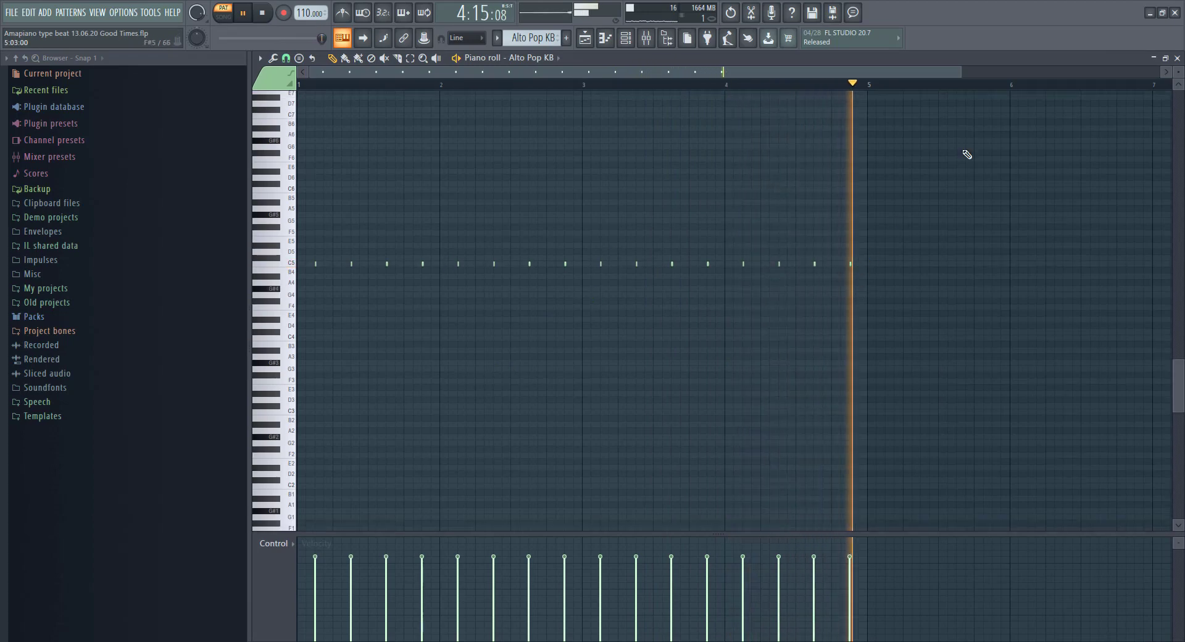
pyautogui.click(1178, 58)
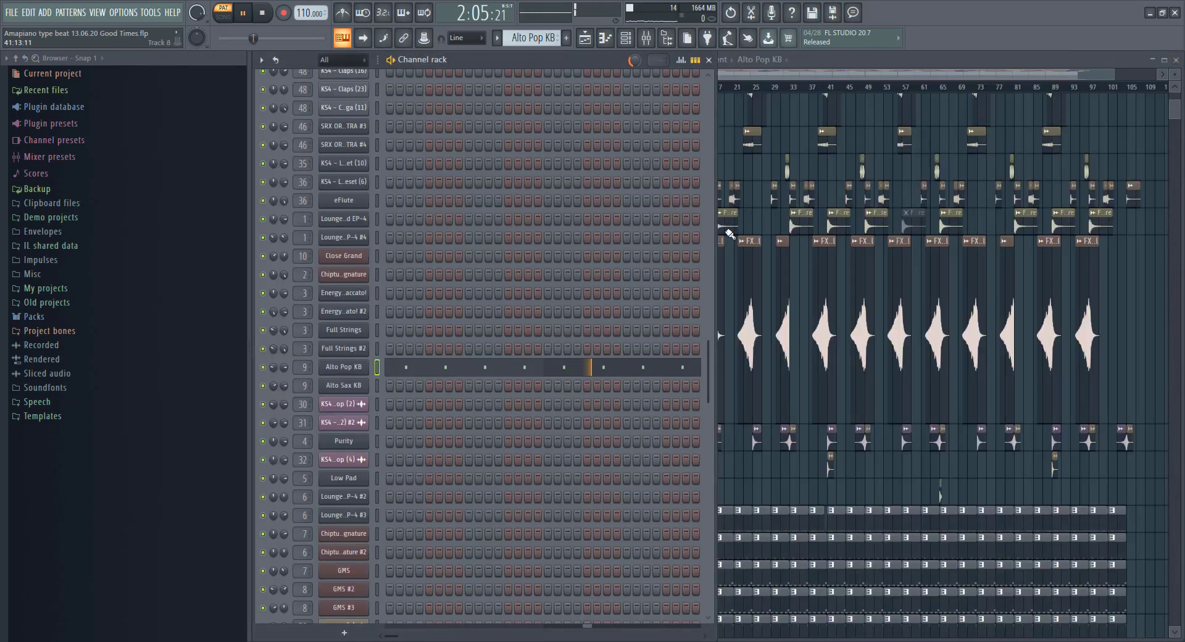
pyautogui.click(357, 370)
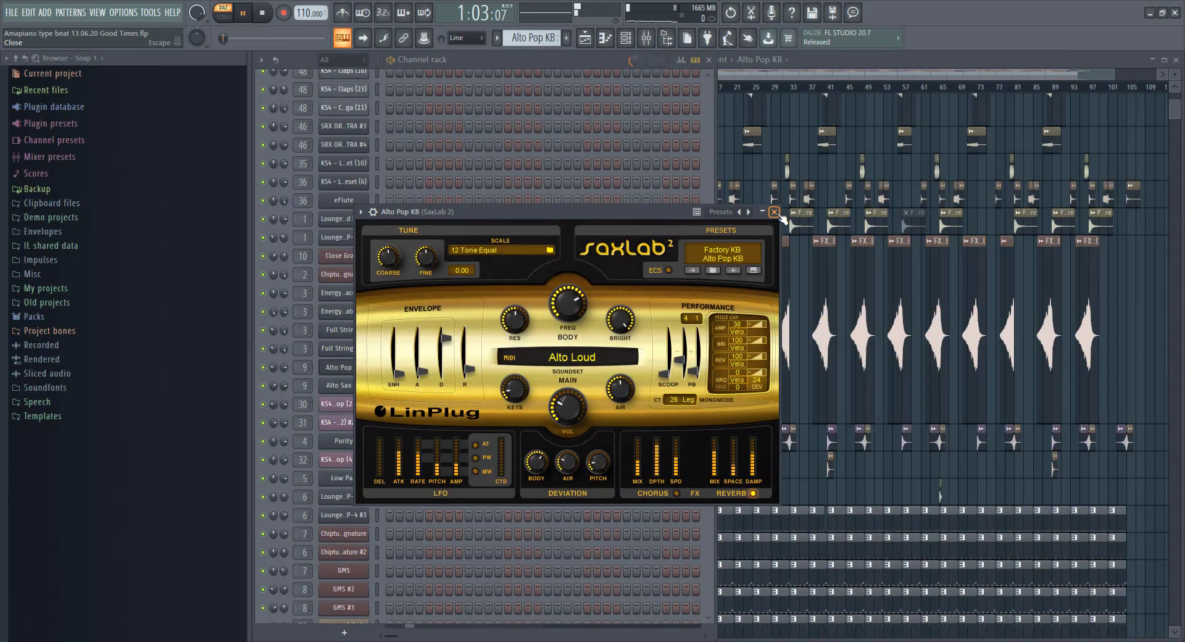
# Close the Alto Pop KB instrument editor and step through the Alto Sax KB pattern to the Purity pattern.
pyautogui.click(774, 212)
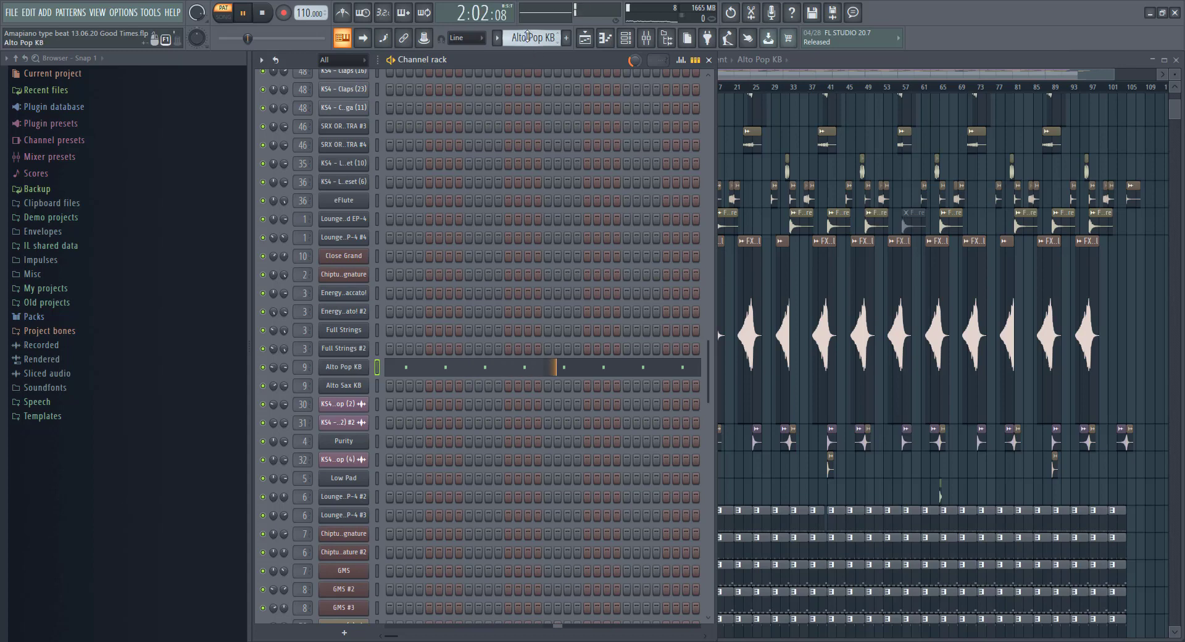
pyautogui.scroll(-1, 527, 36)
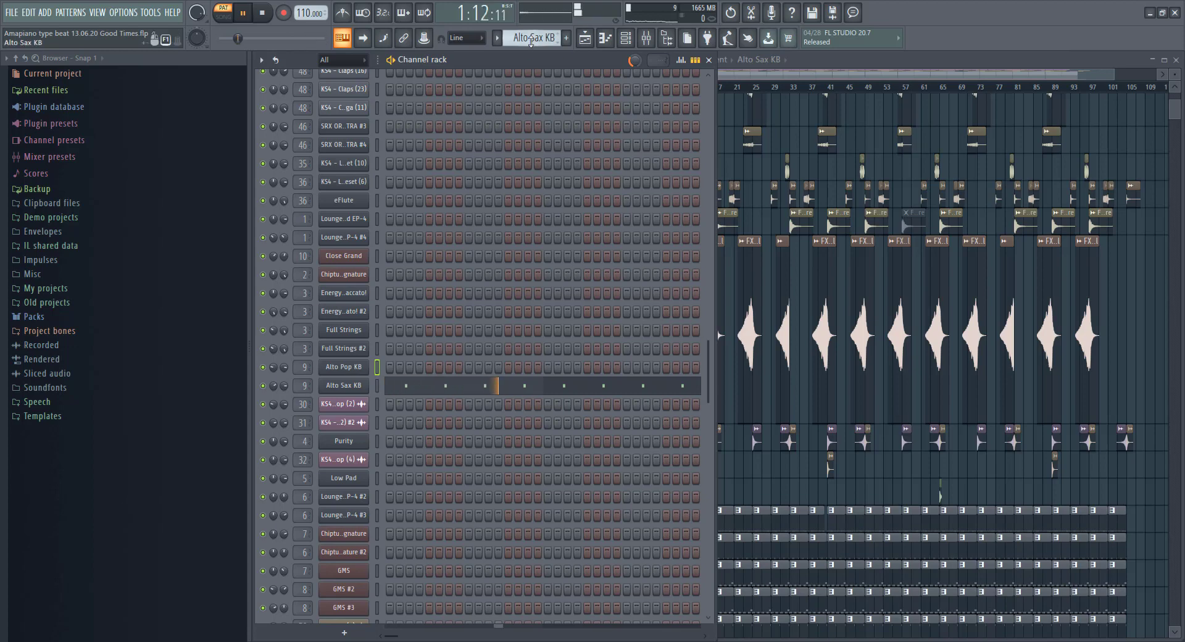
pyautogui.press('KP_Add')
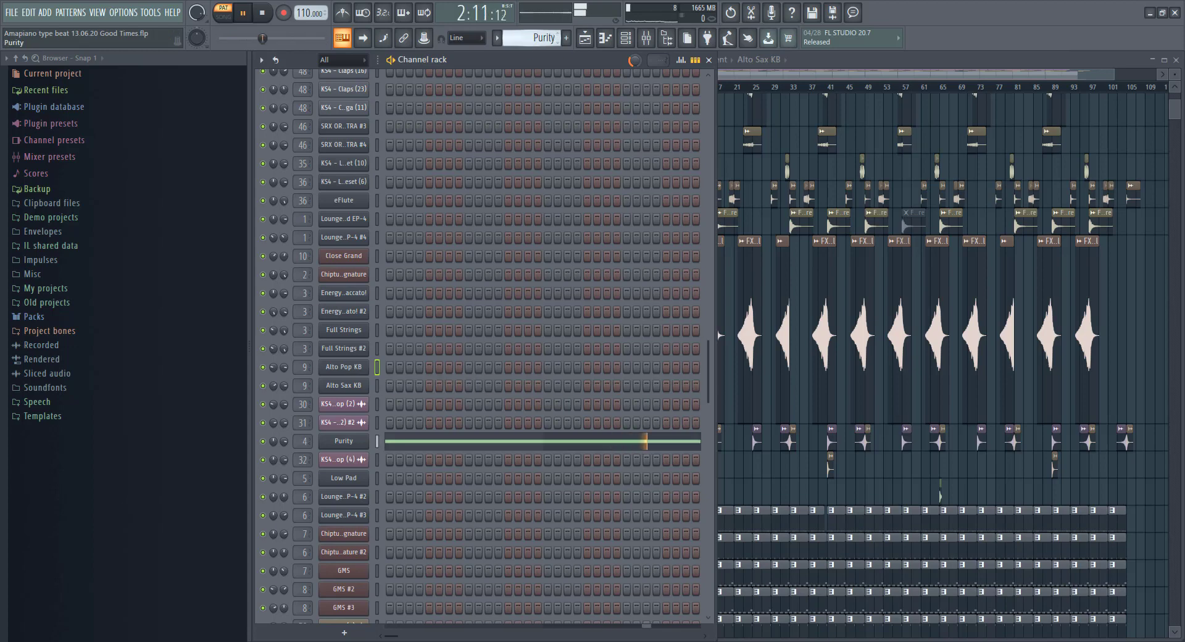
# Examine the Purity pattern's sustained note in the piano roll, and check the channel's Purity instrument presets.
pyautogui.click(485, 444)
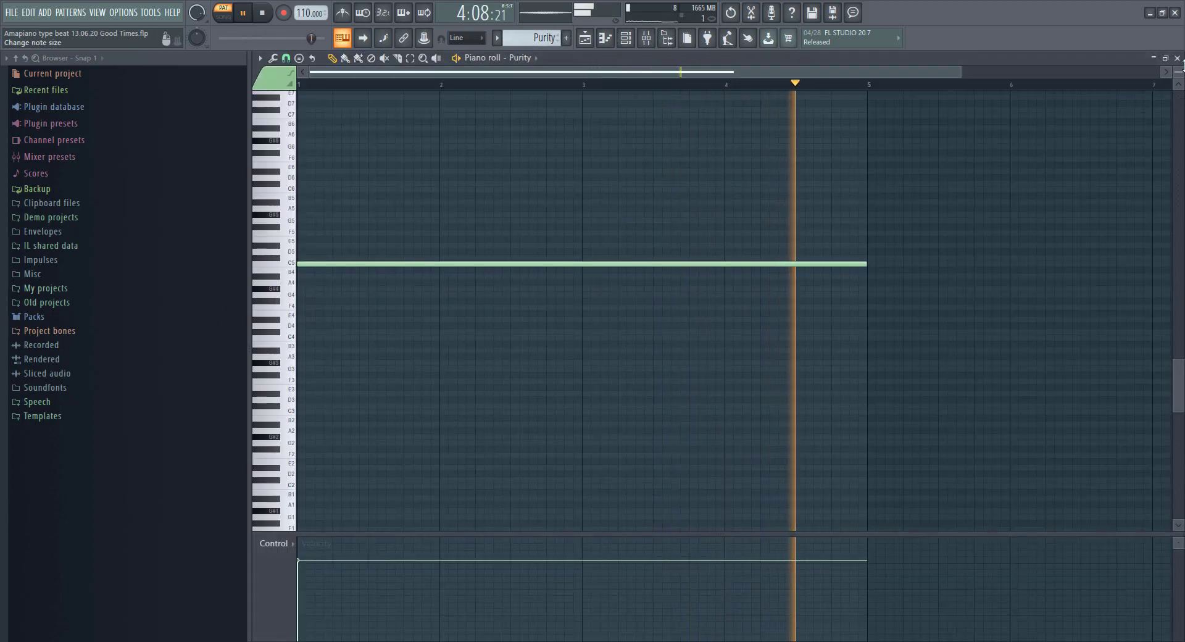
pyautogui.press('F7')
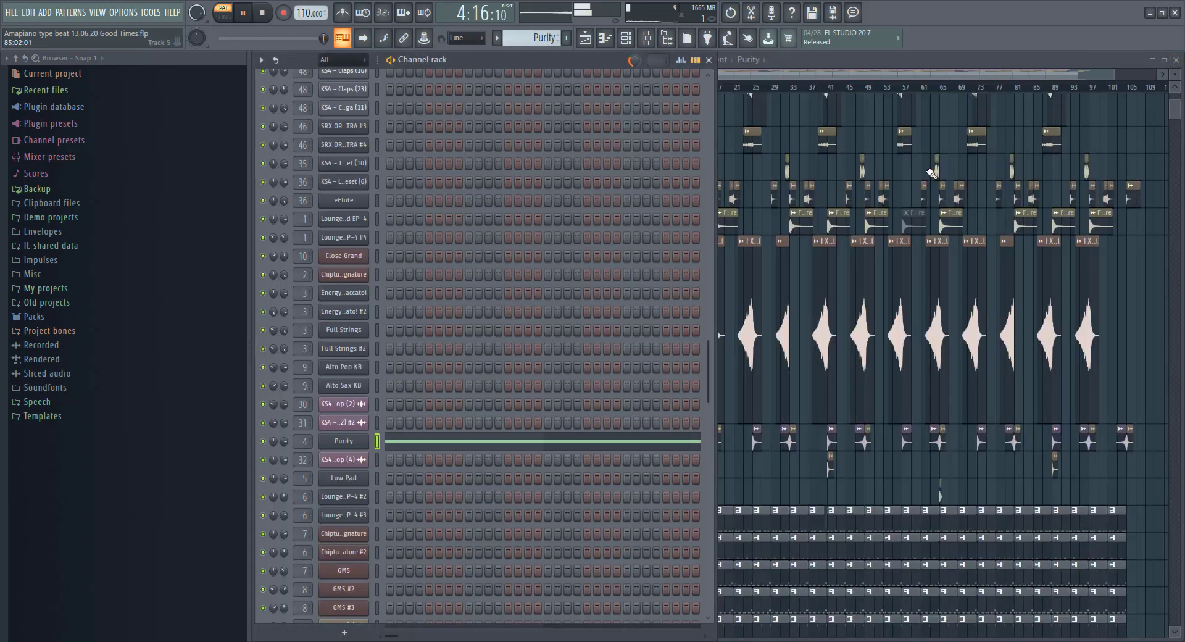
pyautogui.click(363, 445)
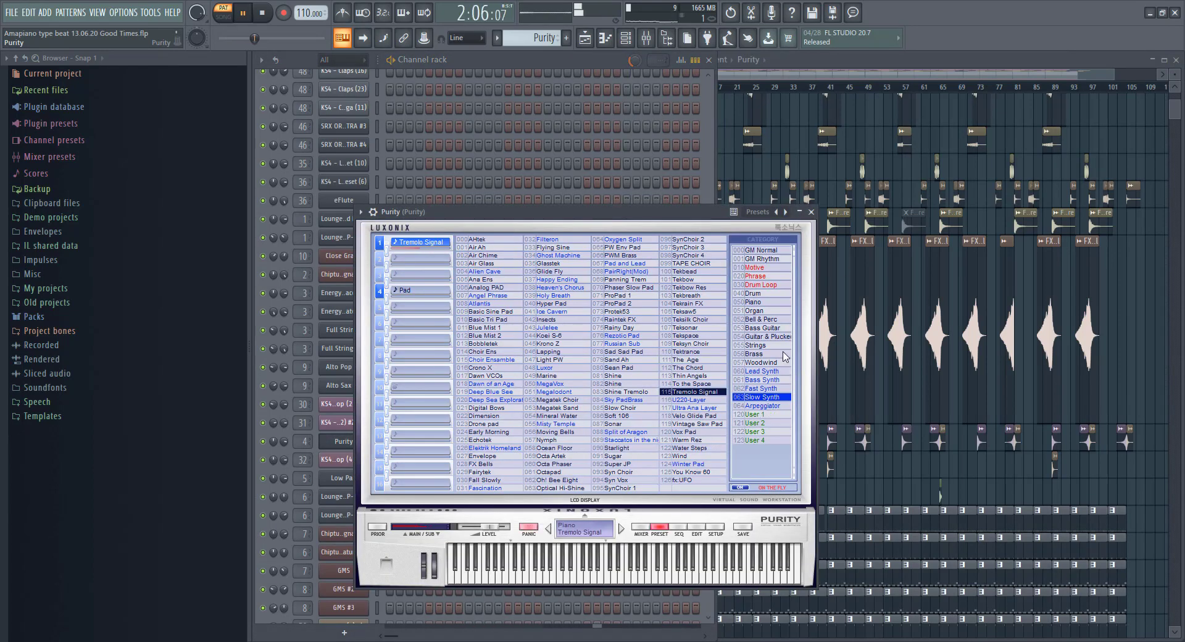
pyautogui.click(811, 212)
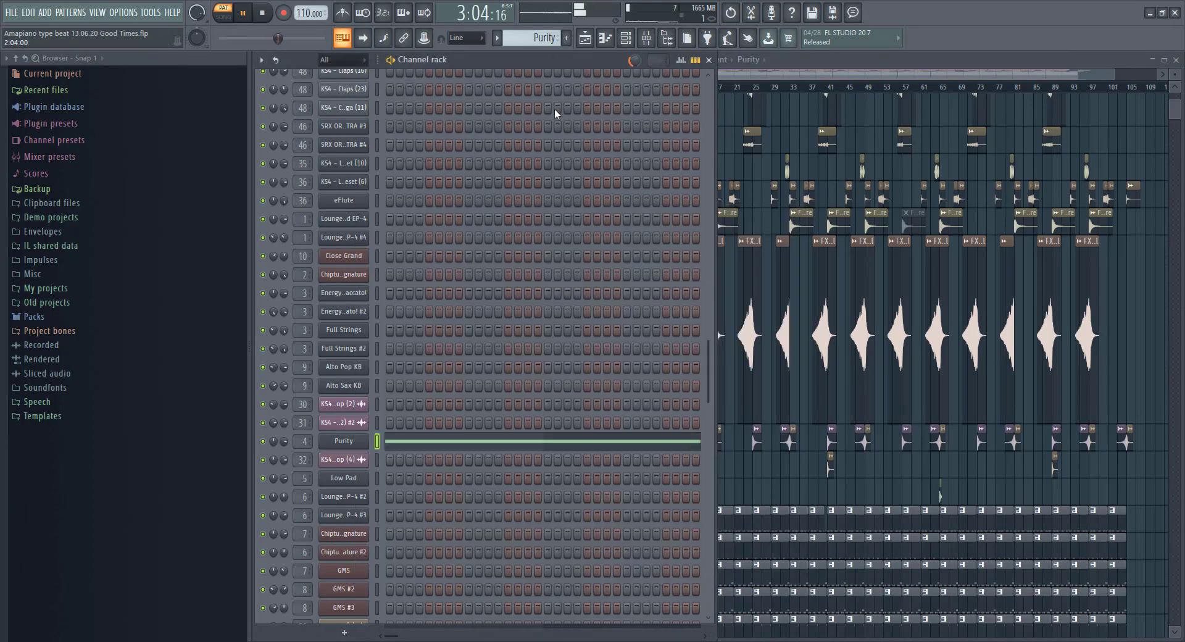
# Switch to the strings - Low Pad pattern and examine its full chord progression in the piano roll.
pyautogui.scroll(-3, 531, 38)
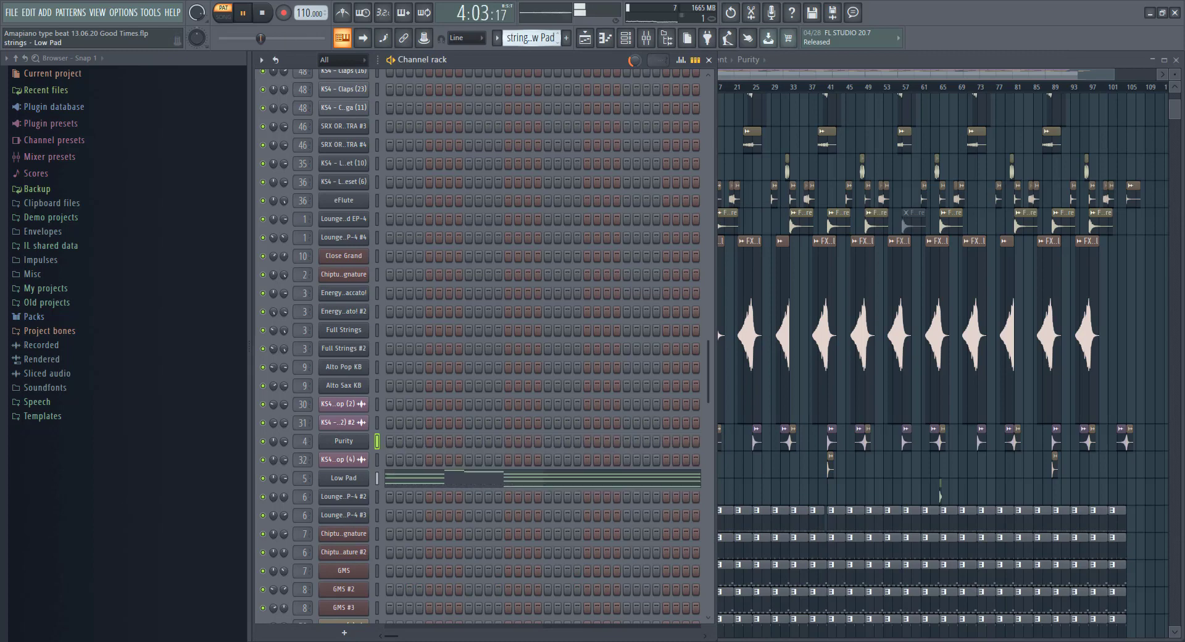
pyautogui.click(471, 482)
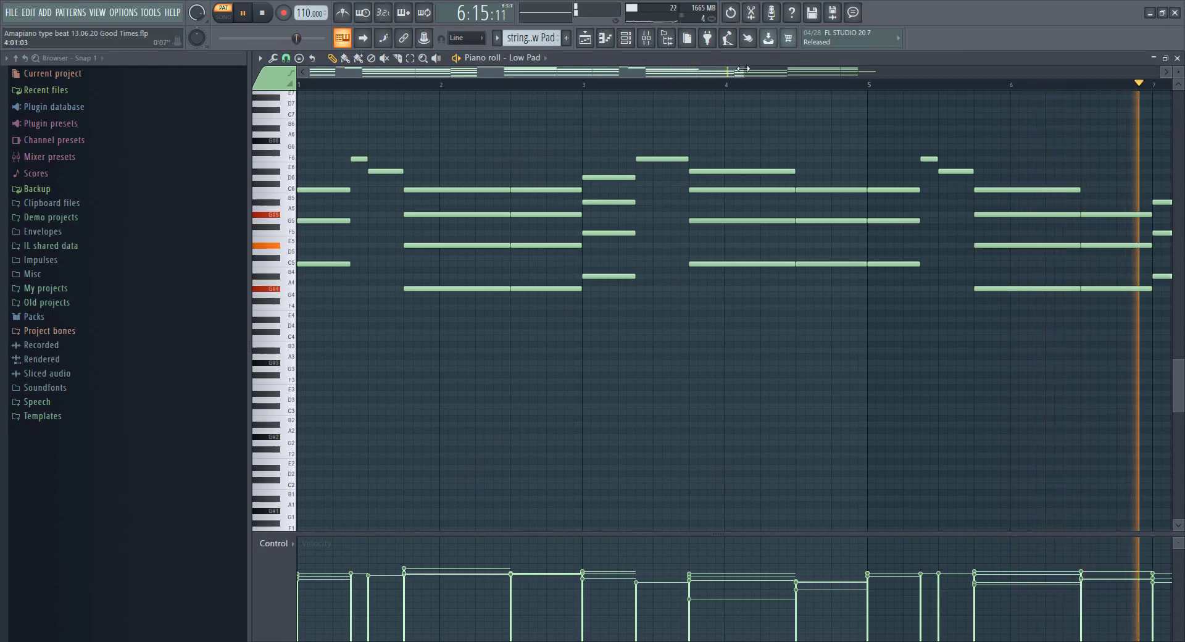
pyautogui.moveTo(742, 69); pyautogui.dragTo(1039, 185)
pyautogui.scroll(2, 908, 317)
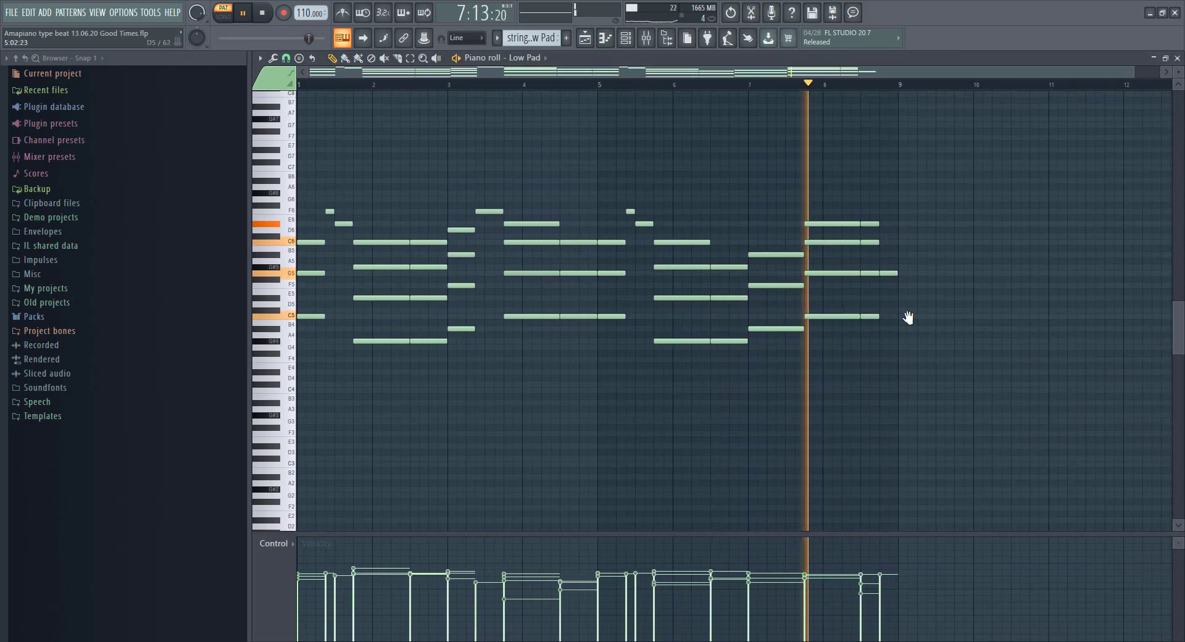
pyautogui.scroll(2, 908, 317)
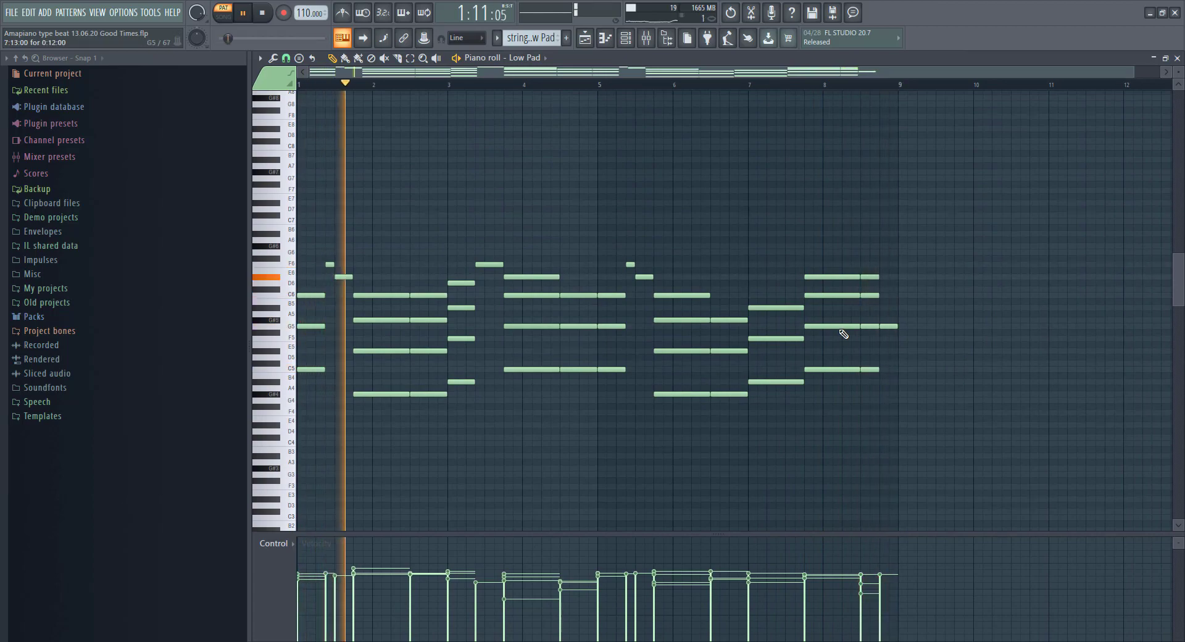
pyautogui.click(1178, 58)
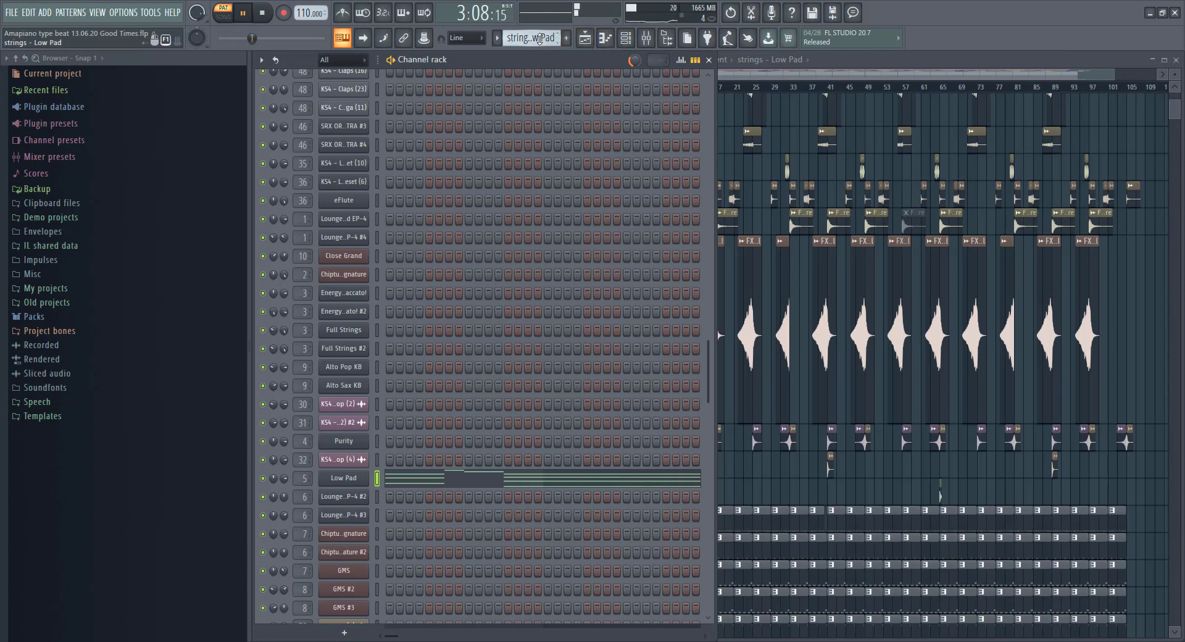
# Examine the notes of the strings - Lounge Lizard EP-4 #2 and #3 patterns in the piano roll, one after the other.
pyautogui.moveTo(531, 37); pyautogui.dragTo(542, 56)
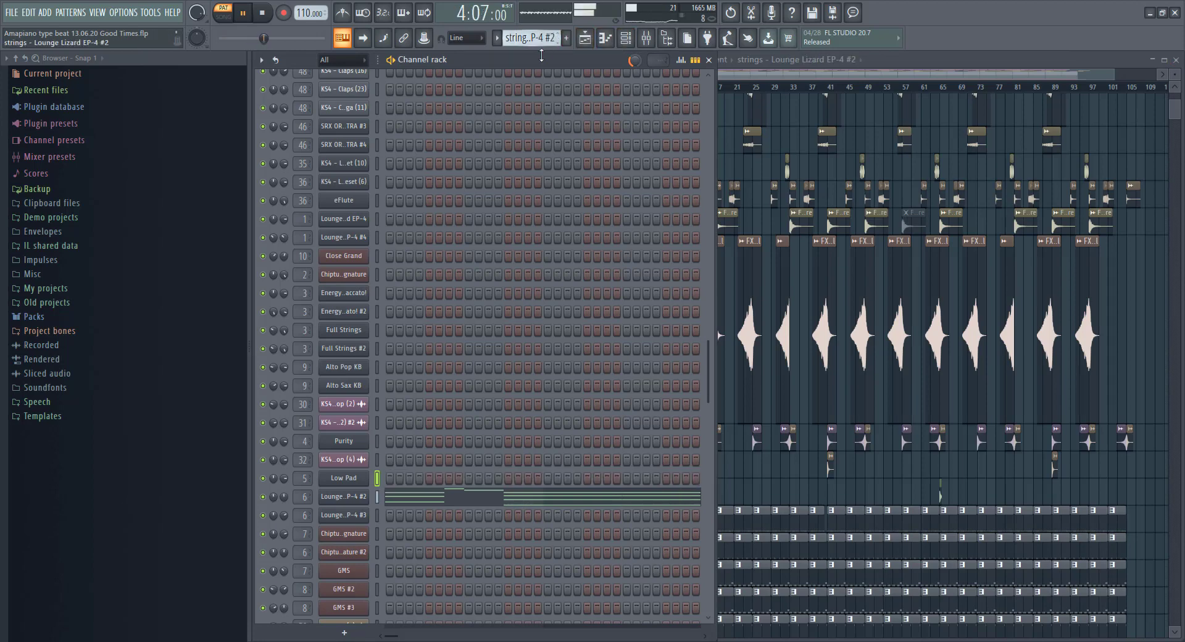
pyautogui.click(469, 500)
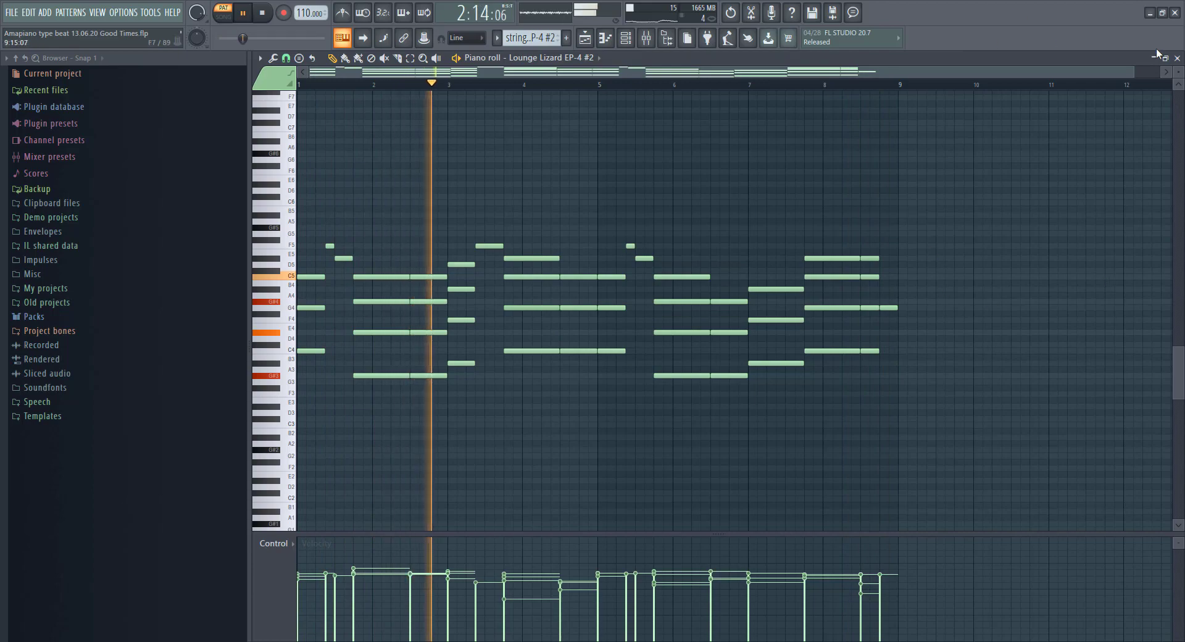
pyautogui.click(1177, 58)
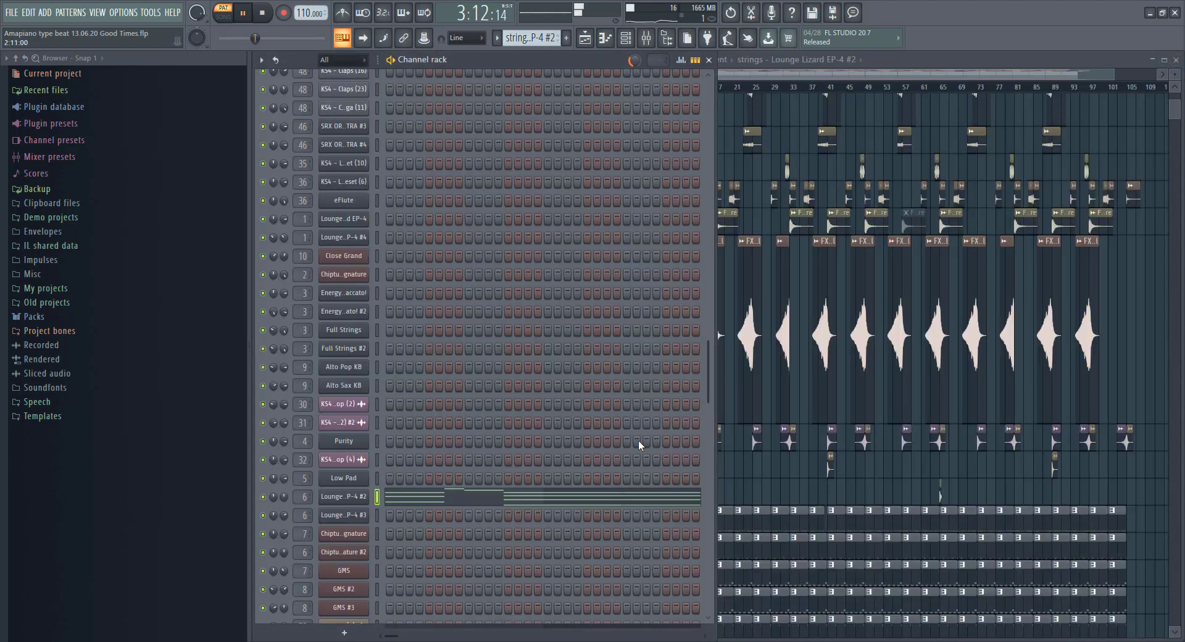
pyautogui.scroll(-4, 639, 442)
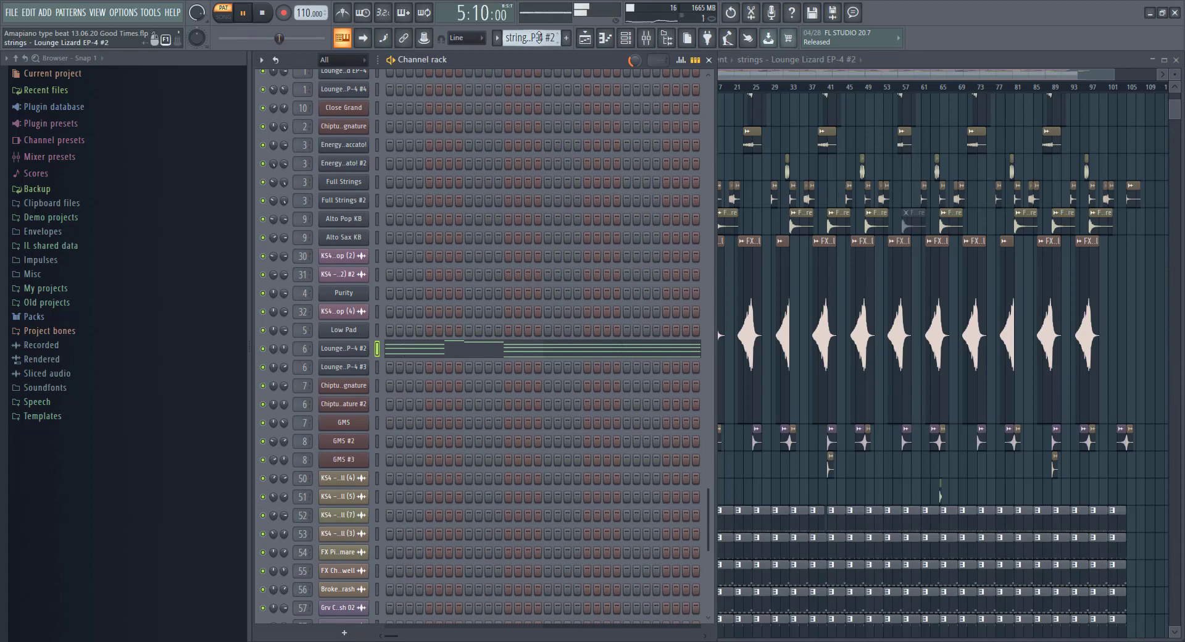
pyautogui.scroll(-1, 538, 37)
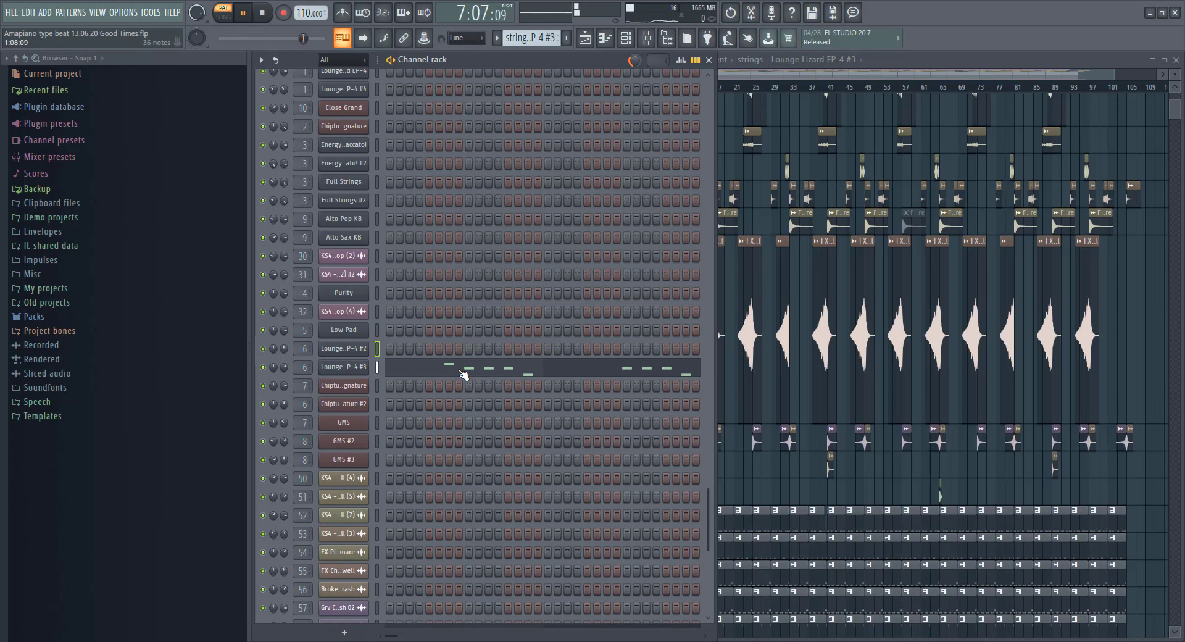
pyautogui.click(464, 375)
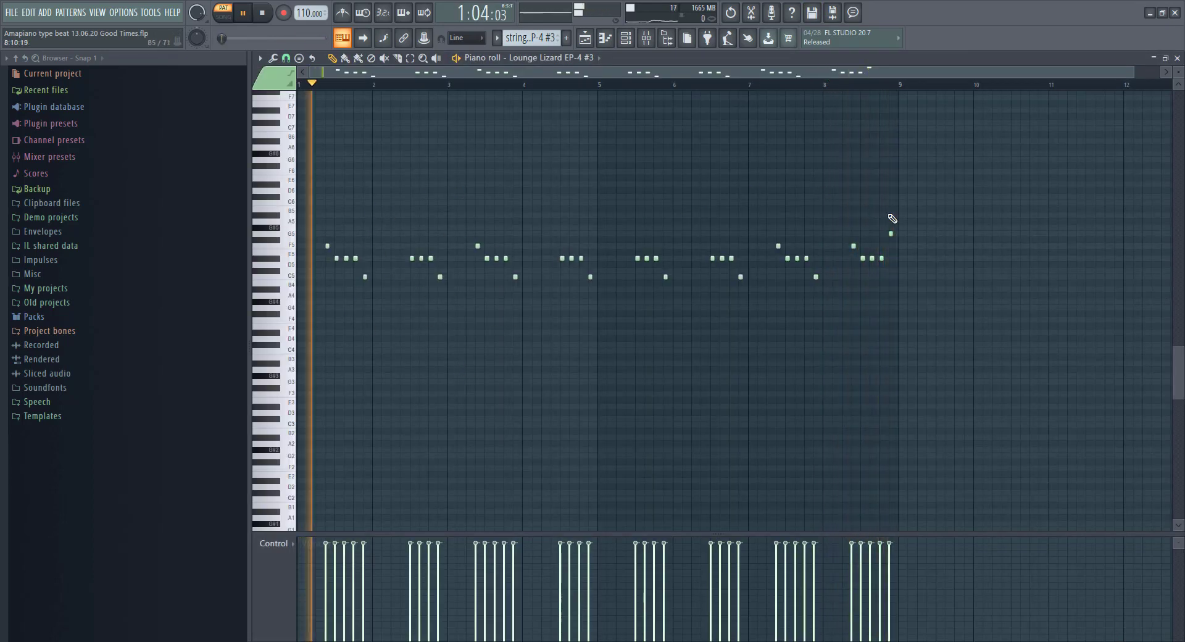
pyautogui.click(1176, 58)
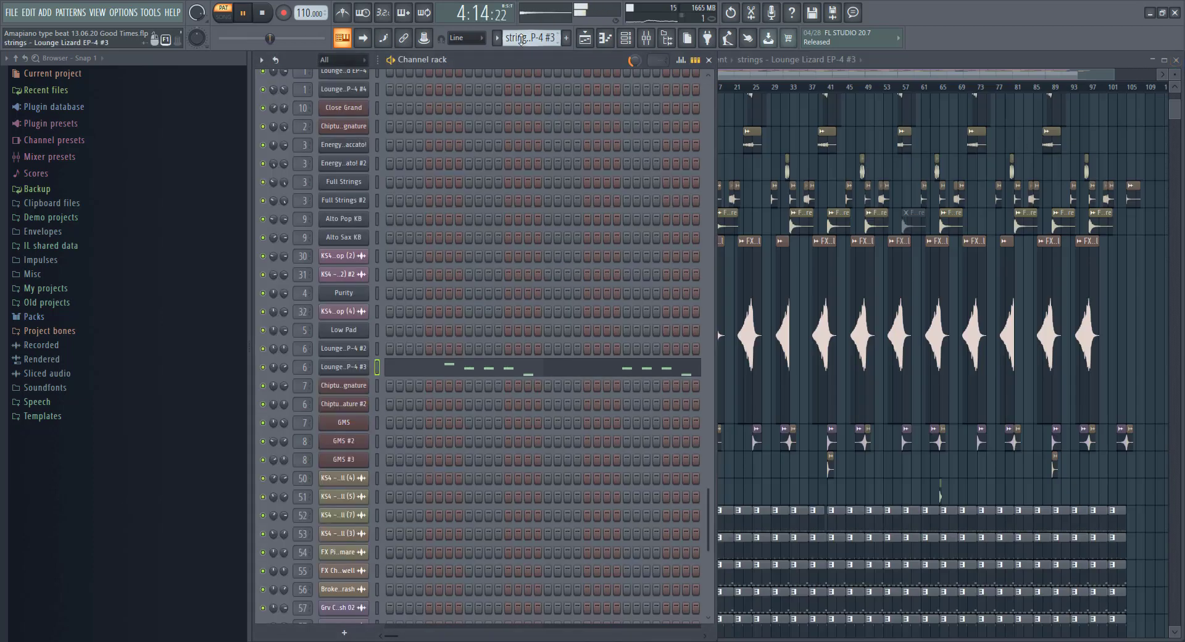
# Examine the short notes of the strings - Chiptune arp amapiano singnature pattern and its #2 version in the piano roll.
pyautogui.press('KP_Add')
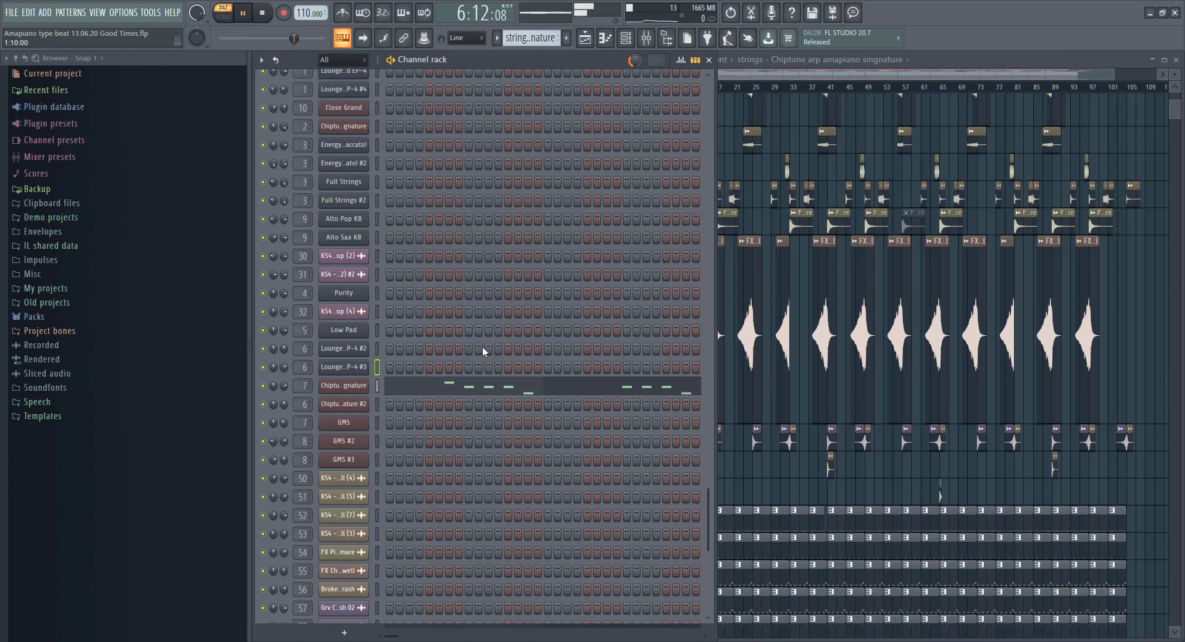
pyautogui.press('F7')
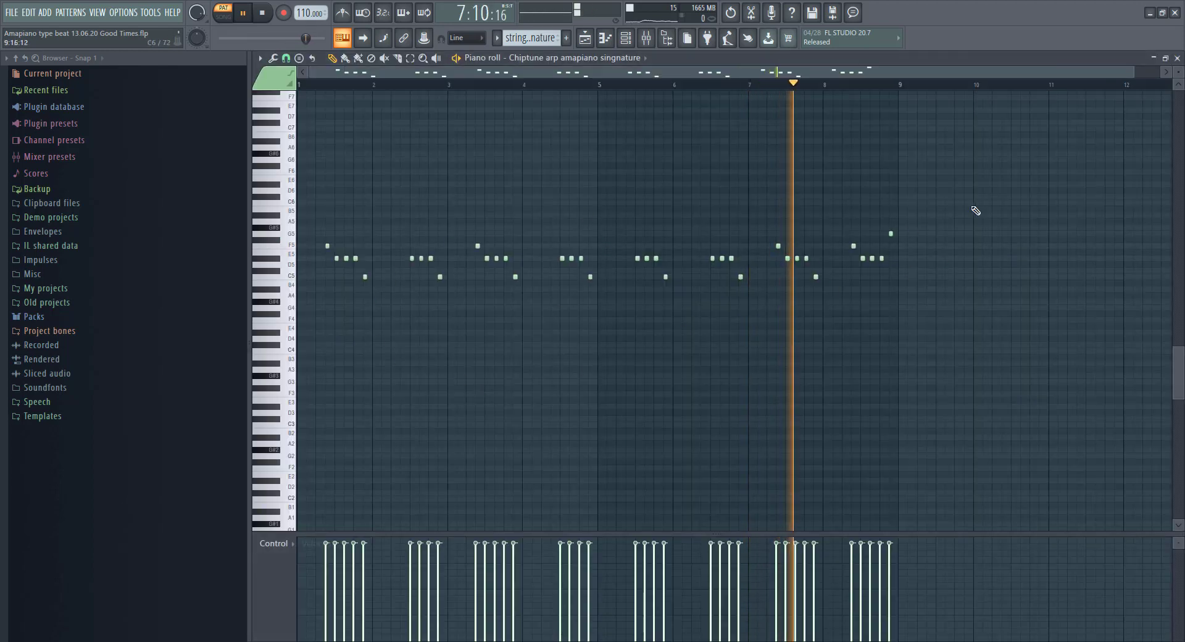
pyautogui.click(1177, 58)
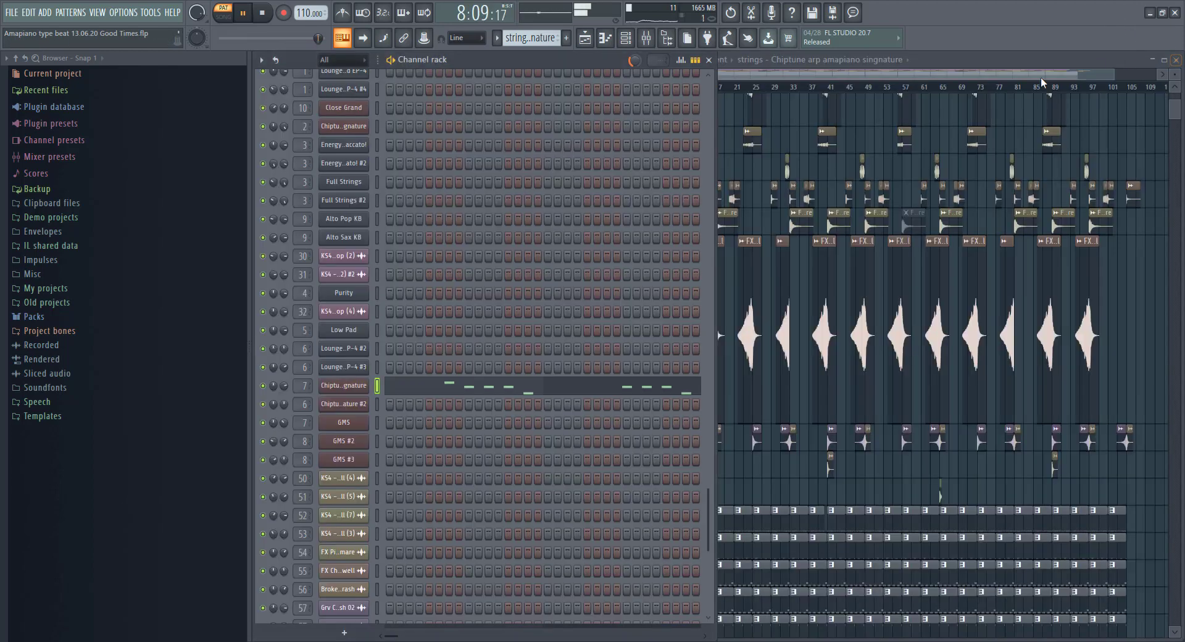
pyautogui.press('KP_Add')
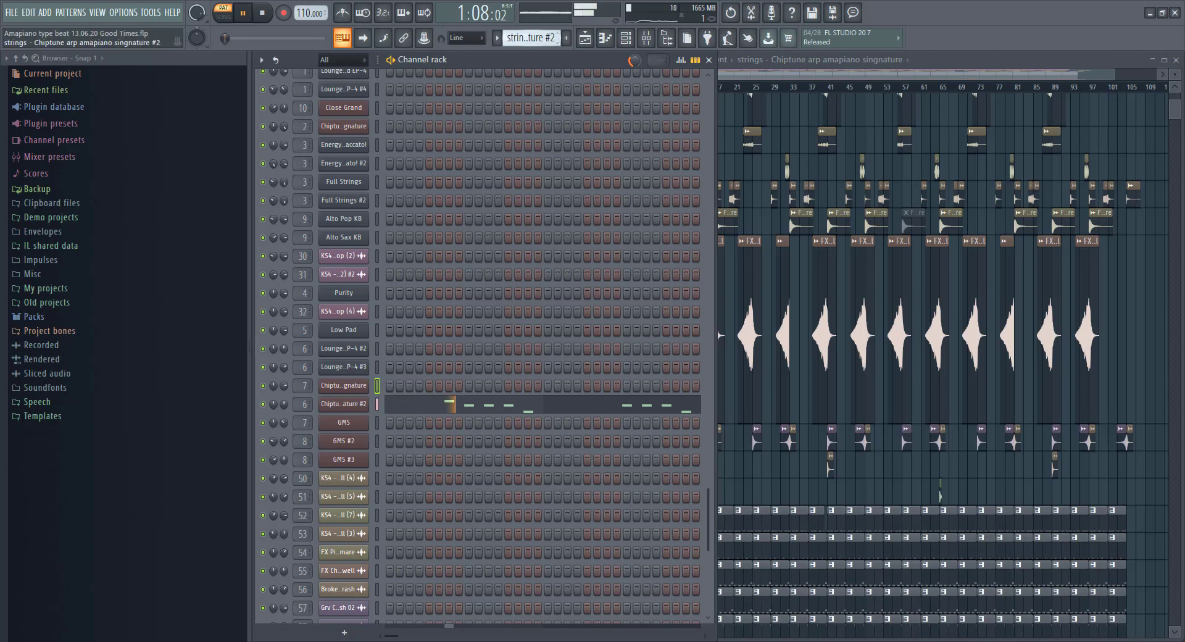
pyautogui.click(535, 409)
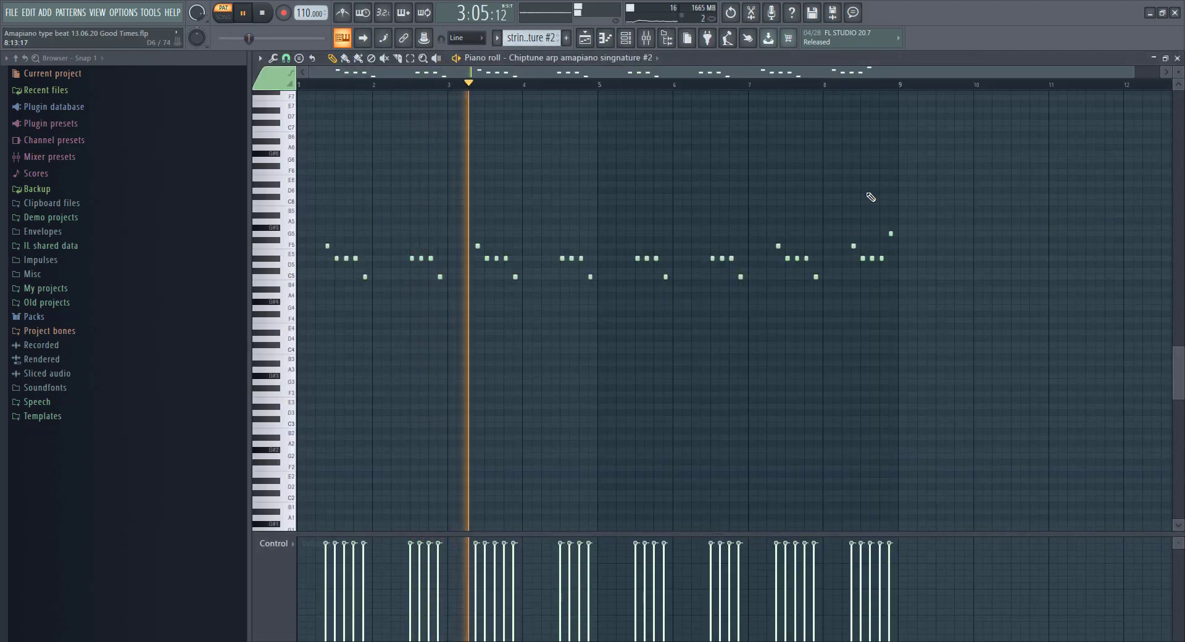
pyautogui.press('F7')
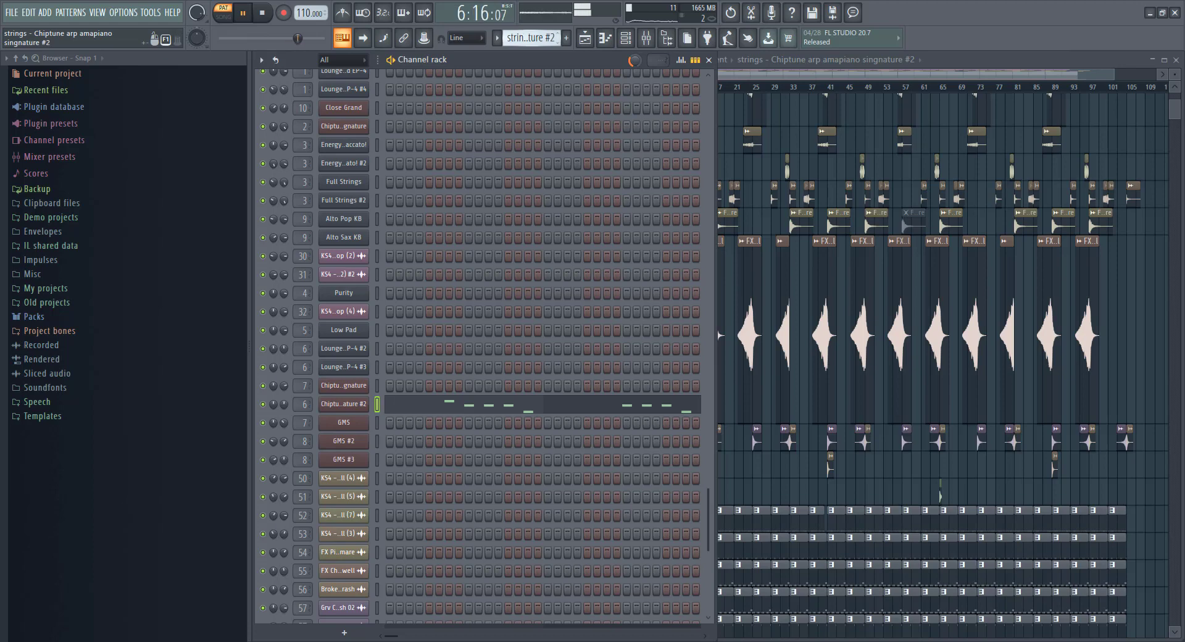
# Examine the notes of the strings - GMS and strings - GMS #2 patterns in the piano roll, one after the other.
pyautogui.press('KP_Add')
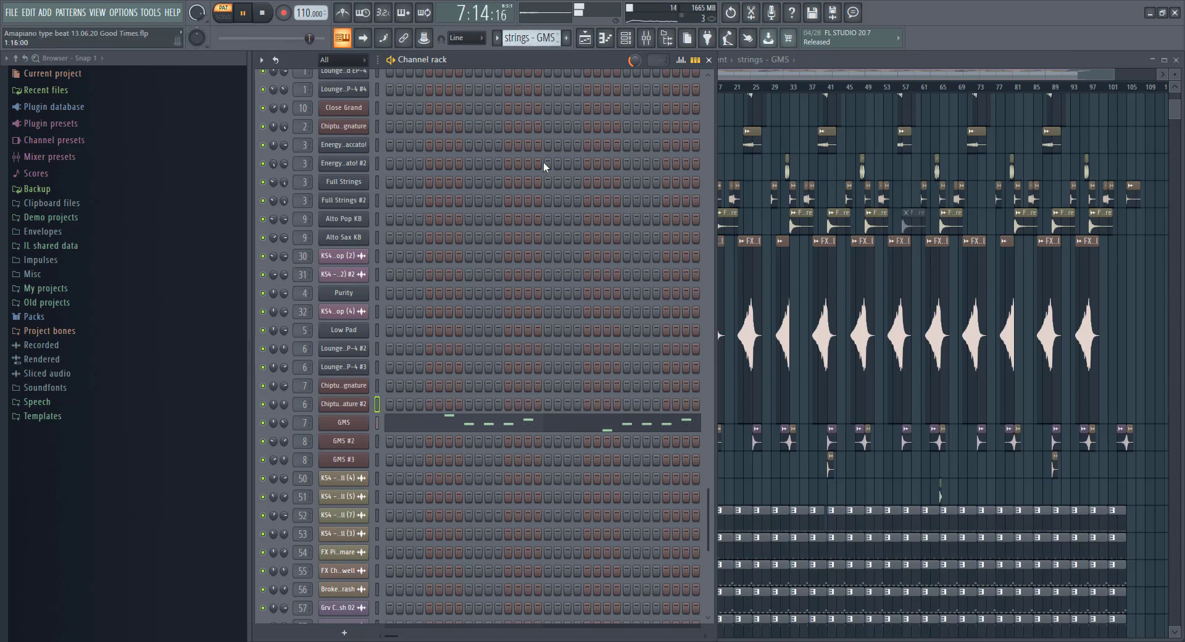
pyautogui.click(471, 428)
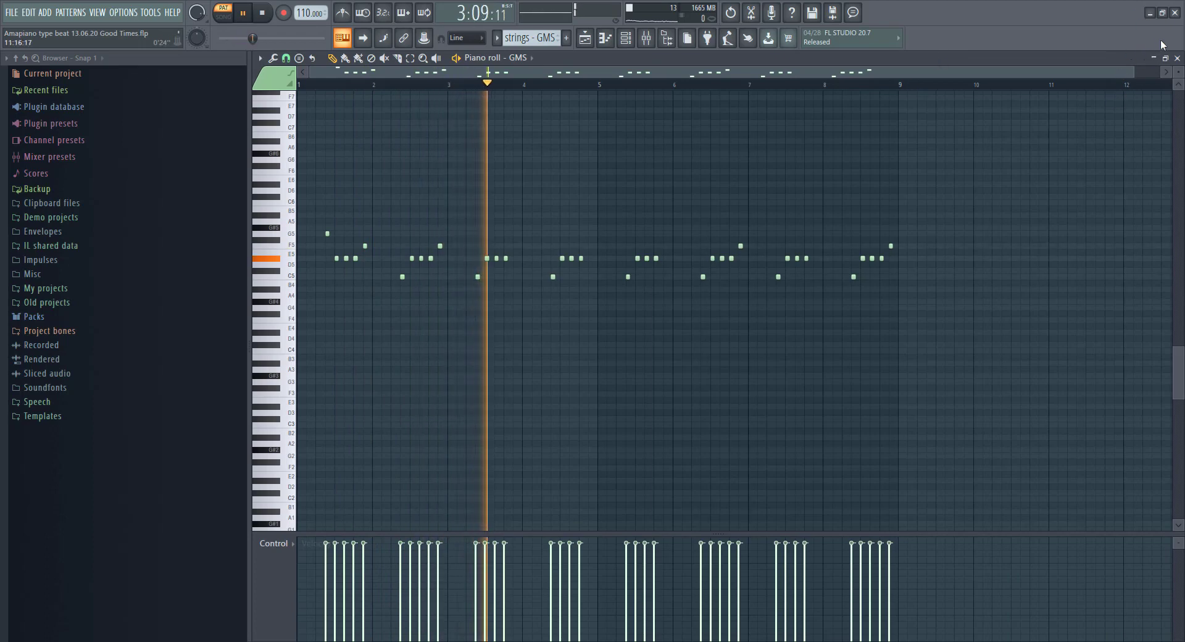
pyautogui.click(1176, 58)
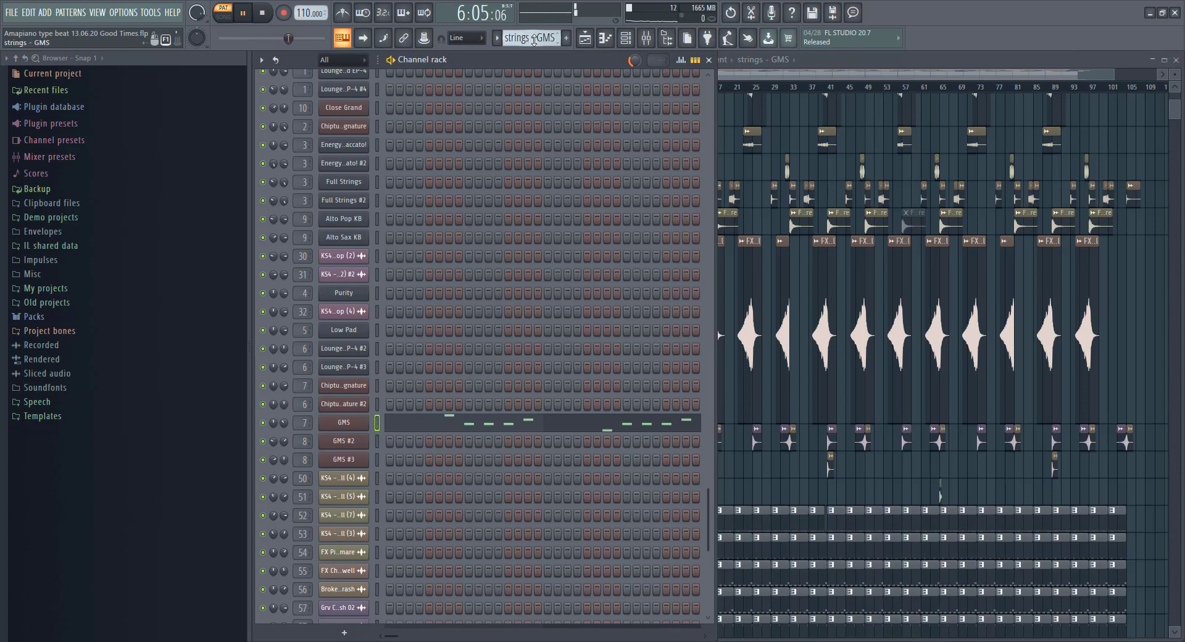
pyautogui.press('KP_Add')
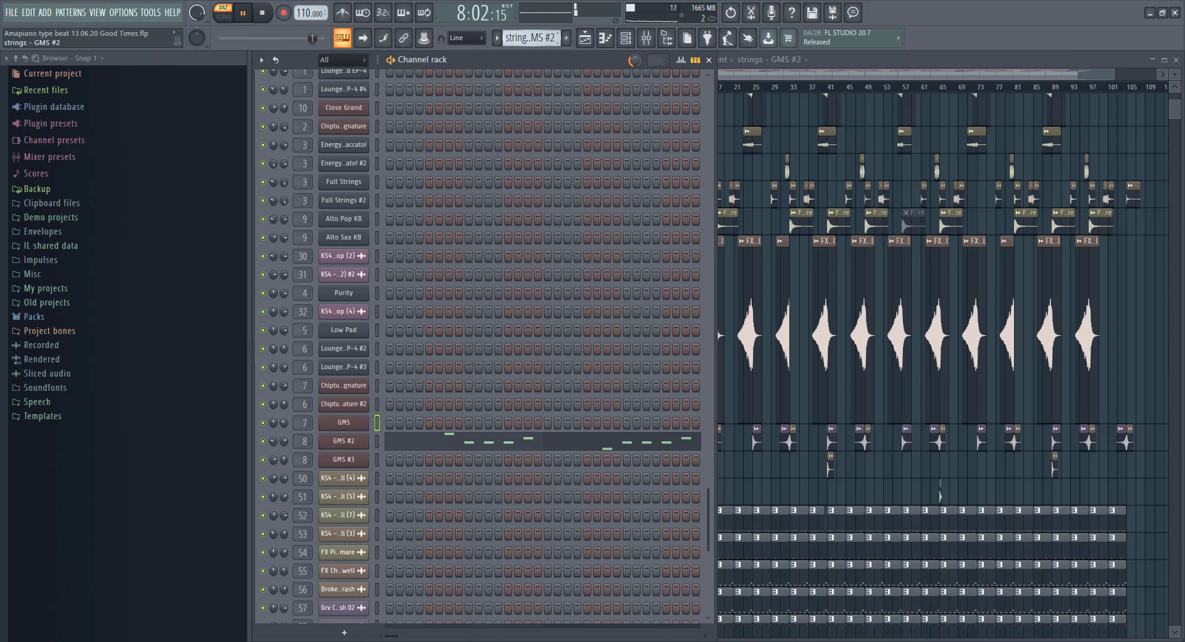
pyautogui.click(501, 448)
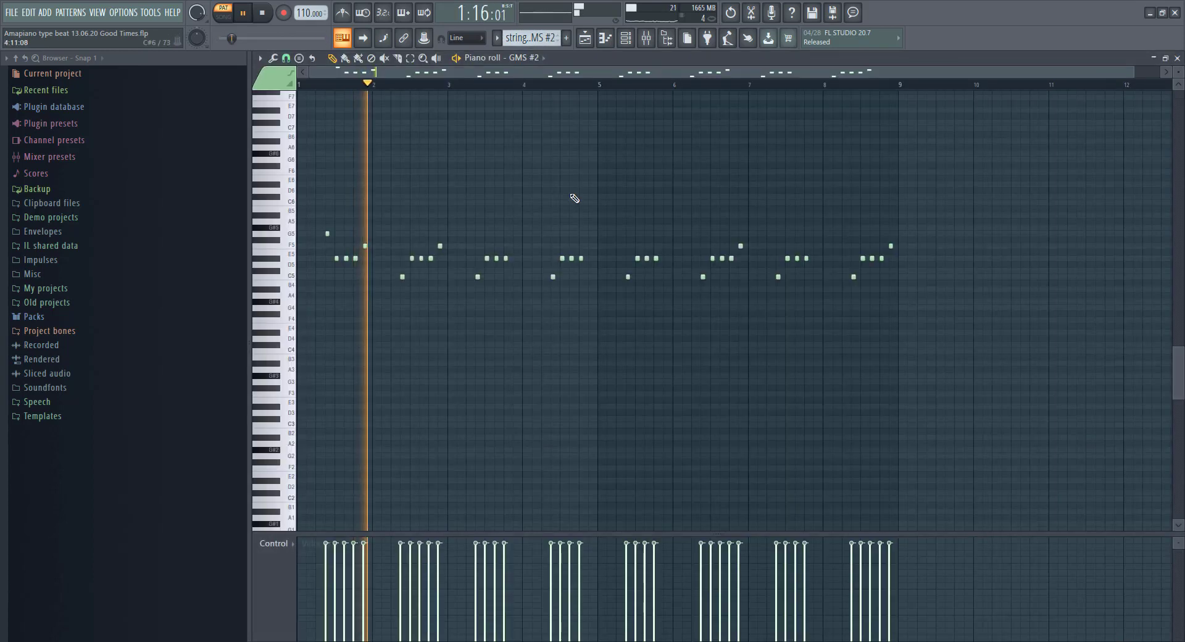
pyautogui.click(1176, 58)
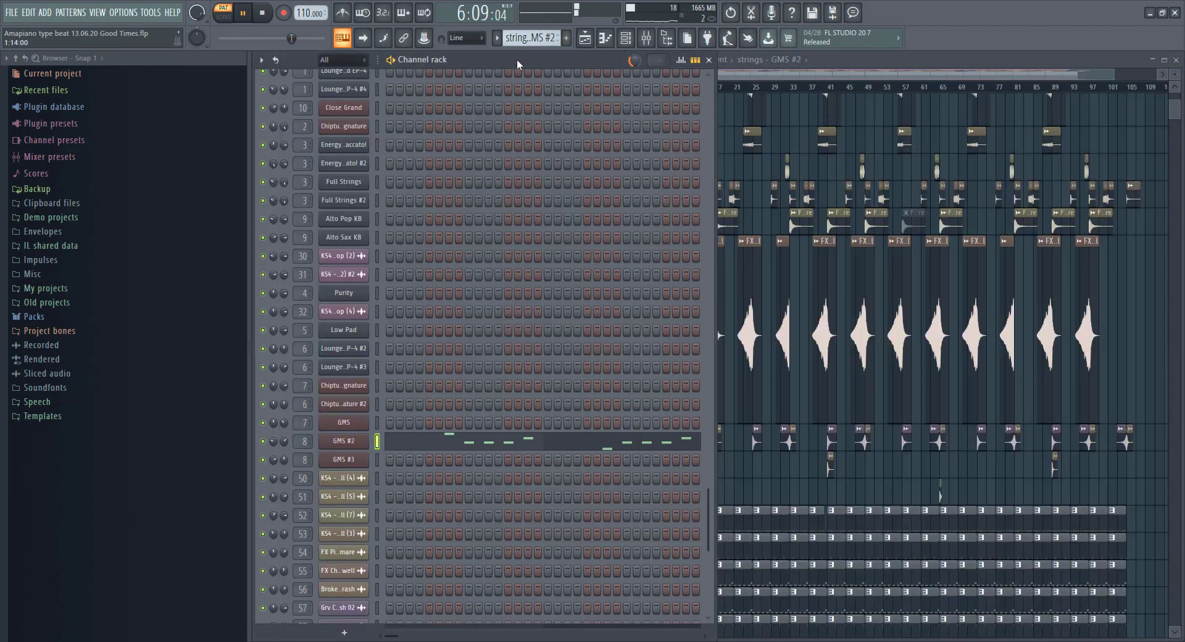
# Switch to the strings - GMS #3 pattern and examine its notes in the piano roll.
pyautogui.scroll(-1, 521, 40)
pyautogui.click(464, 461)
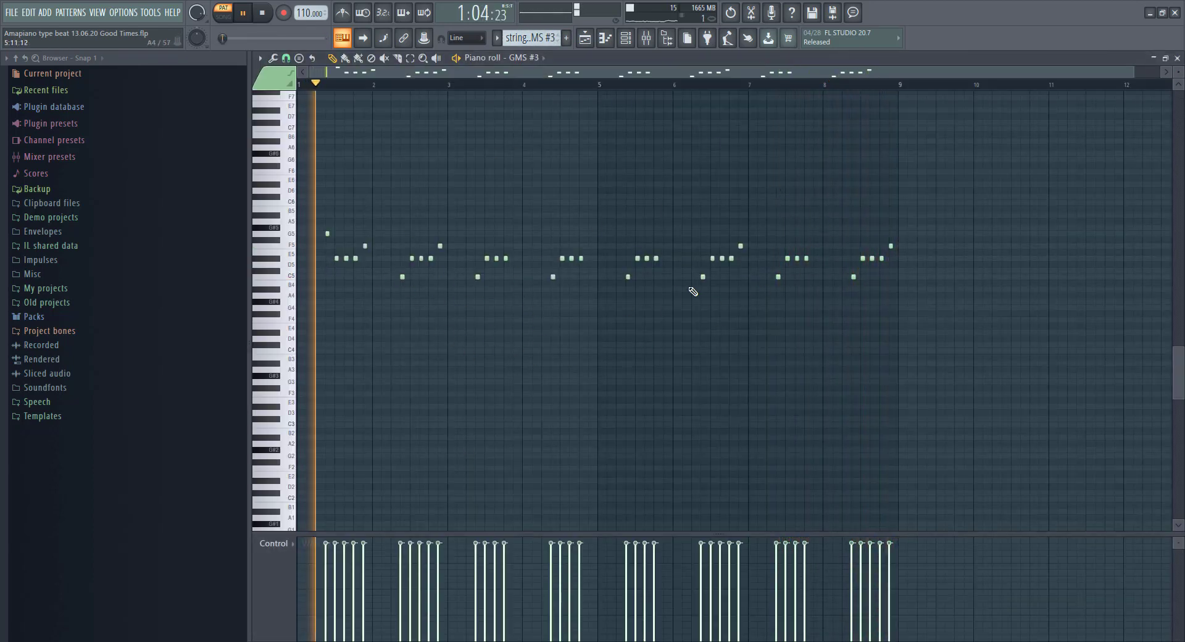
pyautogui.click(1176, 58)
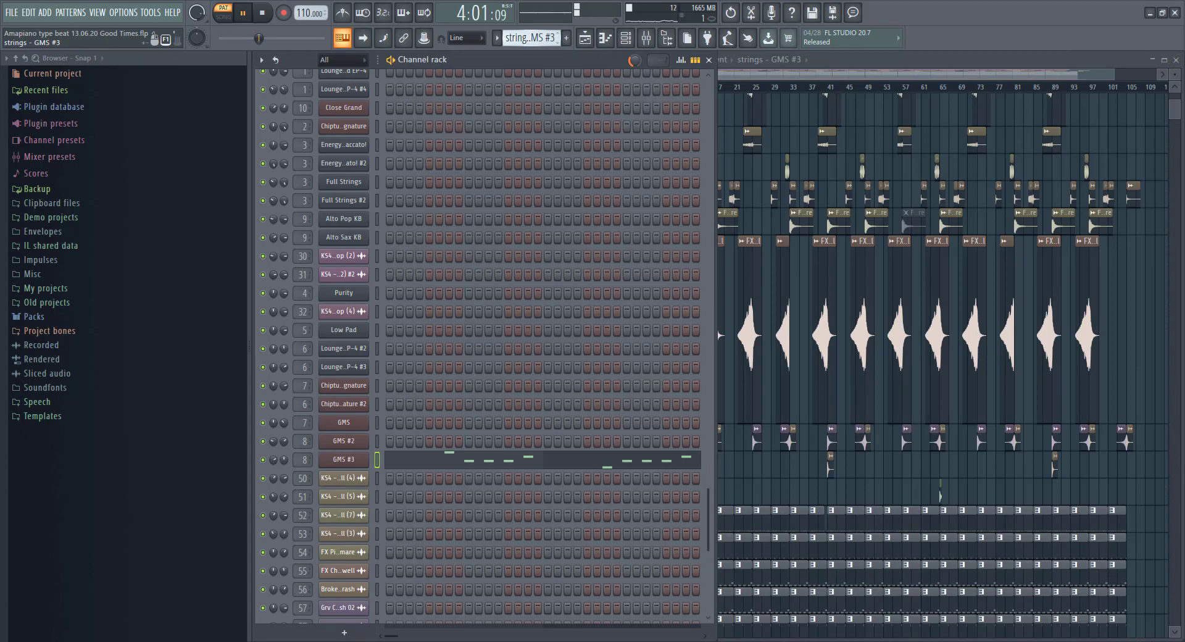
# Return to the piano pattern and open the Lounge Lizard EP-4 #4 channel's melody in the piano roll to examine it.
pyautogui.press('KP_Subtract')
pyautogui.scroll(3, 495, 194)
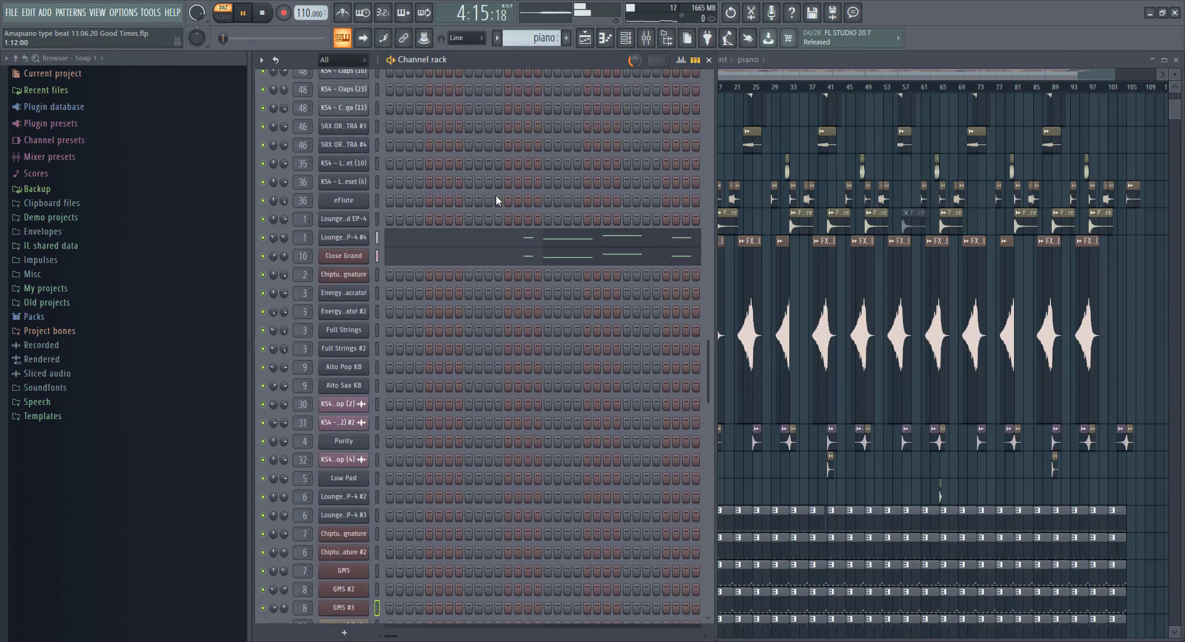
pyautogui.click(521, 241)
pyautogui.scroll(3, 557, 224)
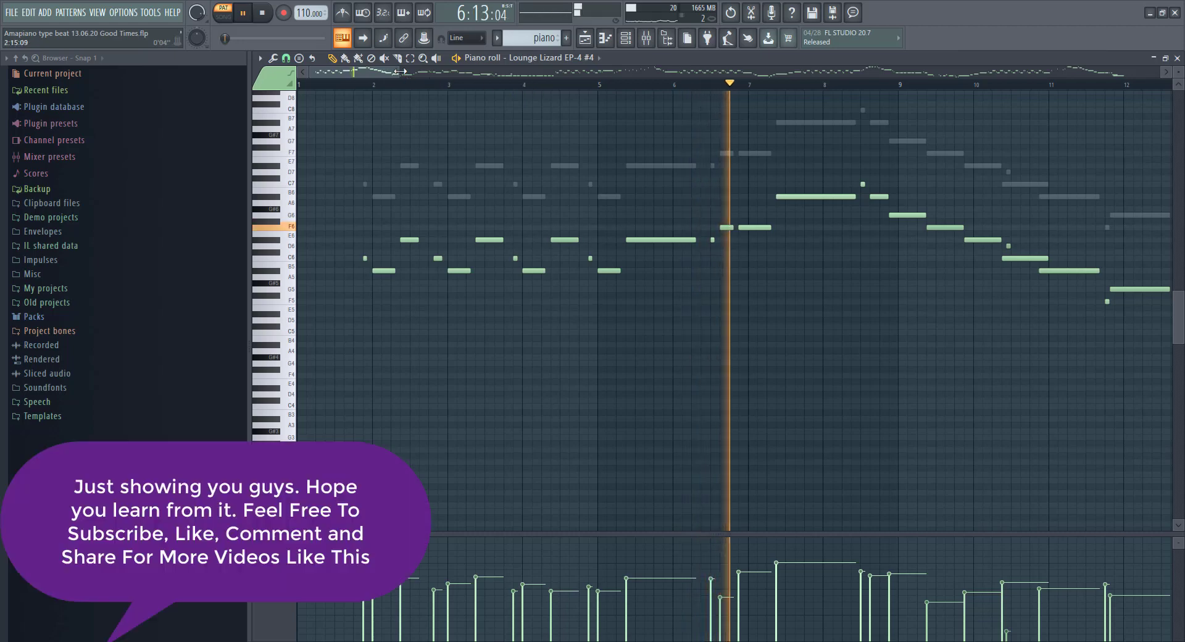
# Replay the Lounge Lizard EP-4 #4 melody from bar 2 and examine its notes across the whole piano pattern.
pyautogui.keyDown('ctrl'); pyautogui.scroll(-1, 758, 212); pyautogui.keyUp('ctrl')
pyautogui.scroll(2, 758, 212)
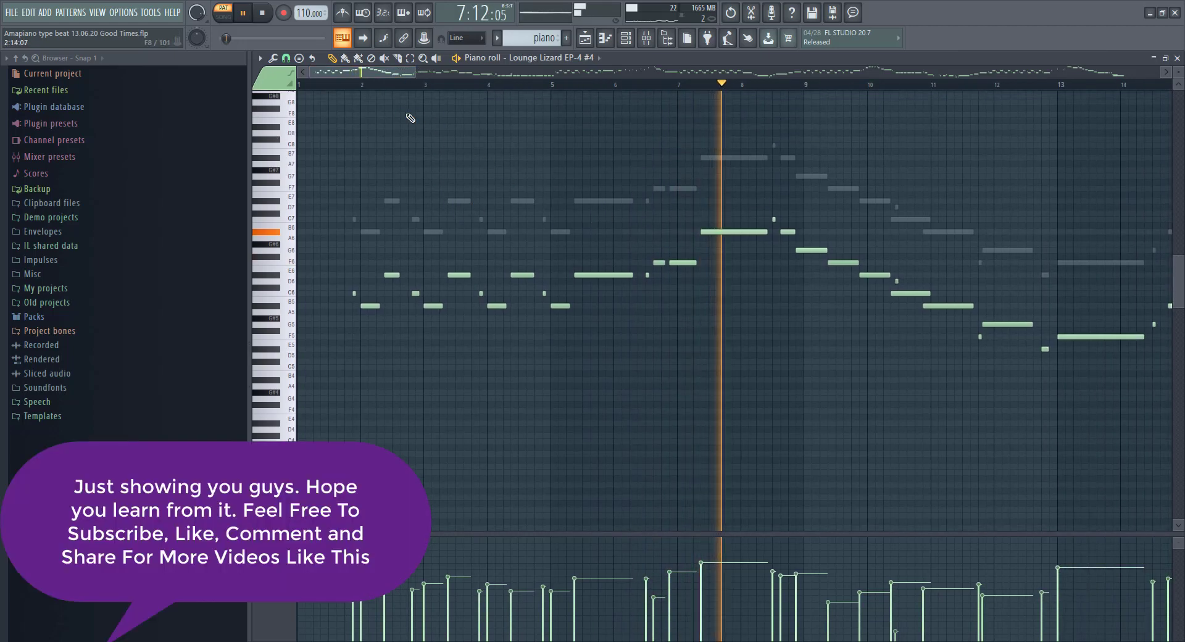
pyautogui.click(348, 85)
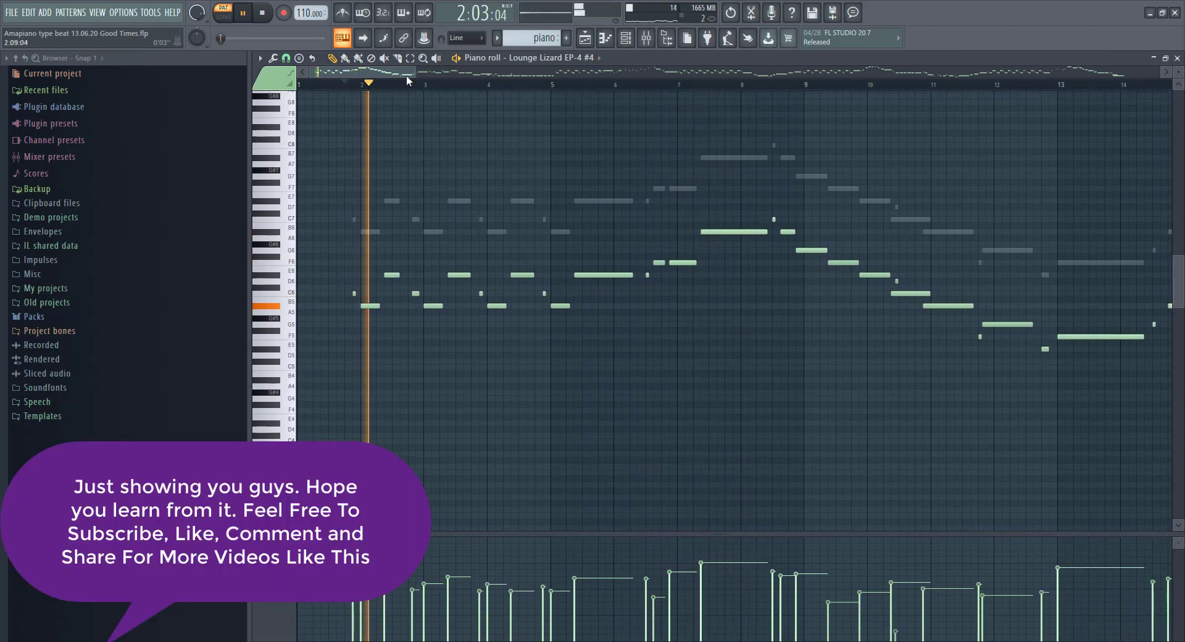
pyautogui.moveTo(414, 72); pyautogui.dragTo(888, 193)
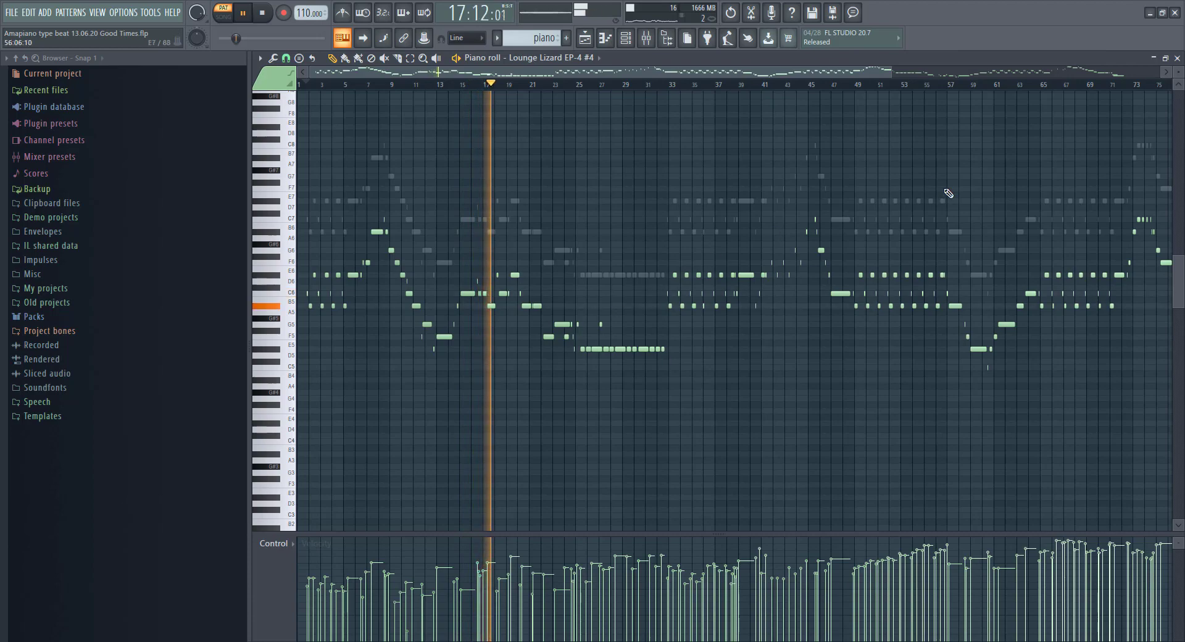
pyautogui.moveTo(892, 71); pyautogui.dragTo(1163, 97)
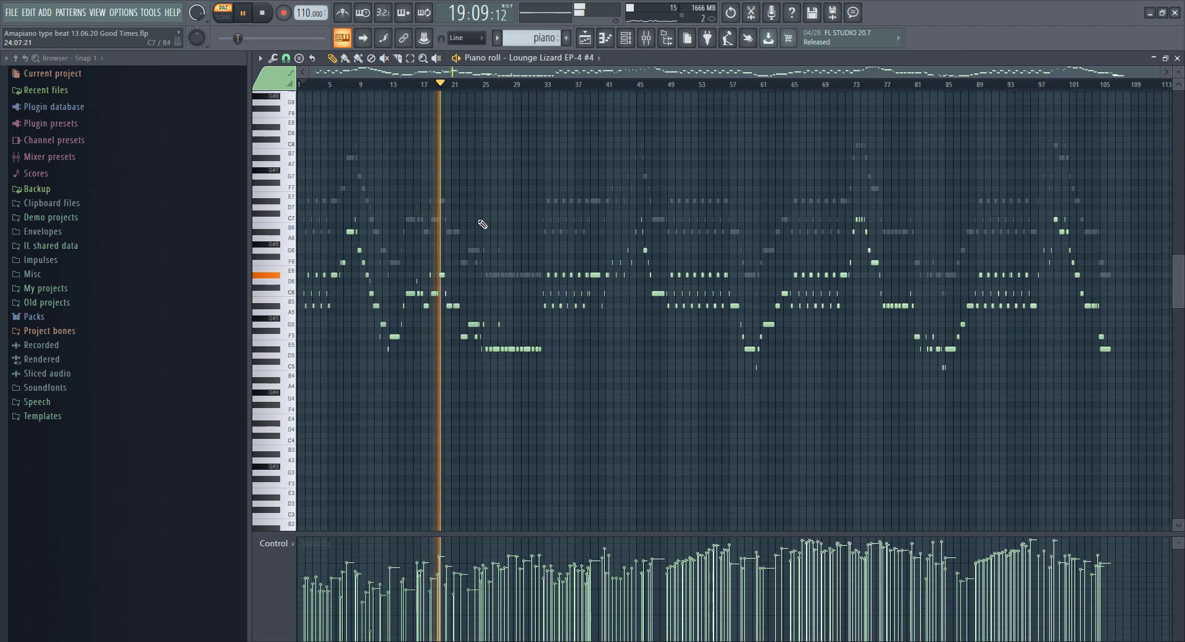
# Restore the piano roll to a smaller window, check the piano pattern's channels in the channel rack, and return to the melody.
pyautogui.click(1153, 59)
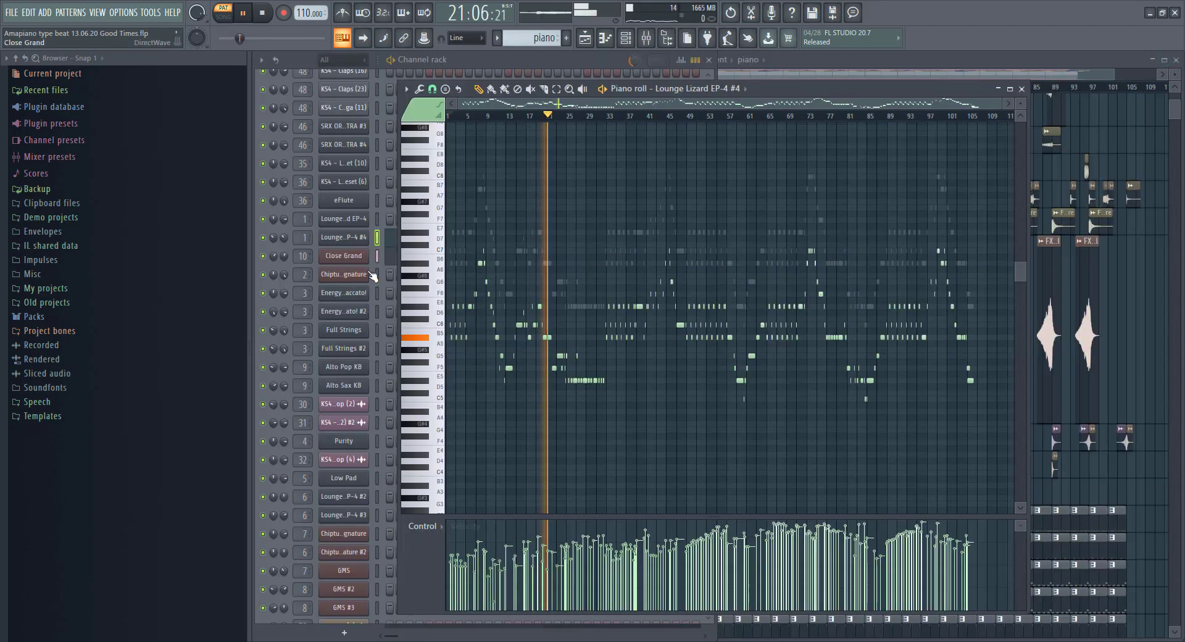
pyautogui.click(378, 291)
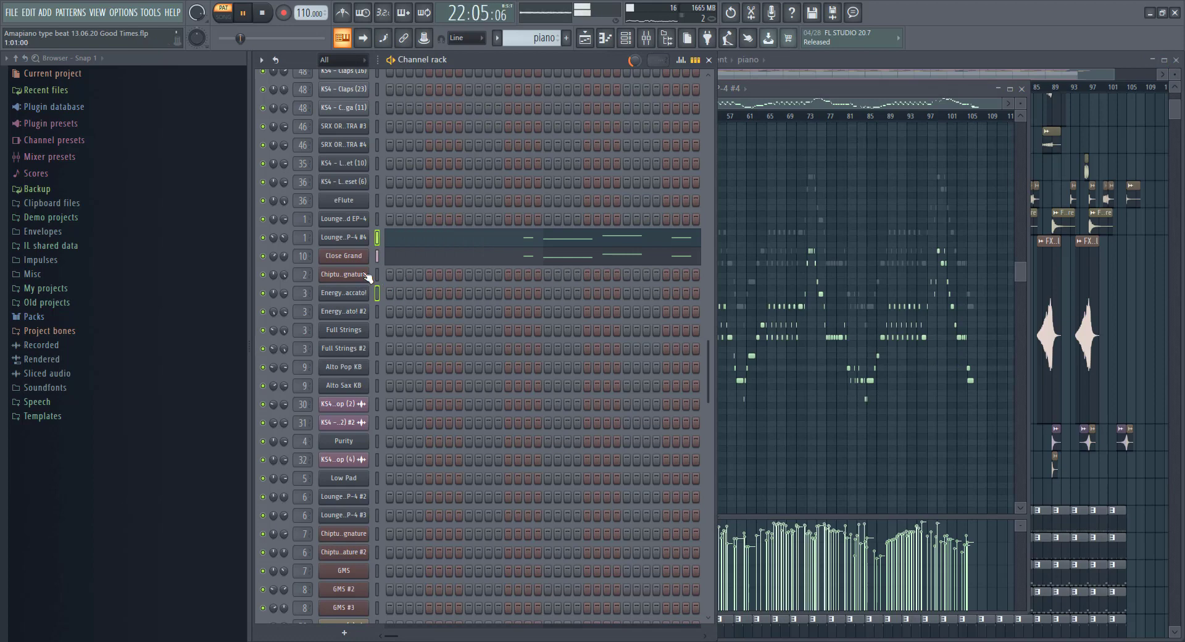
pyautogui.click(264, 256)
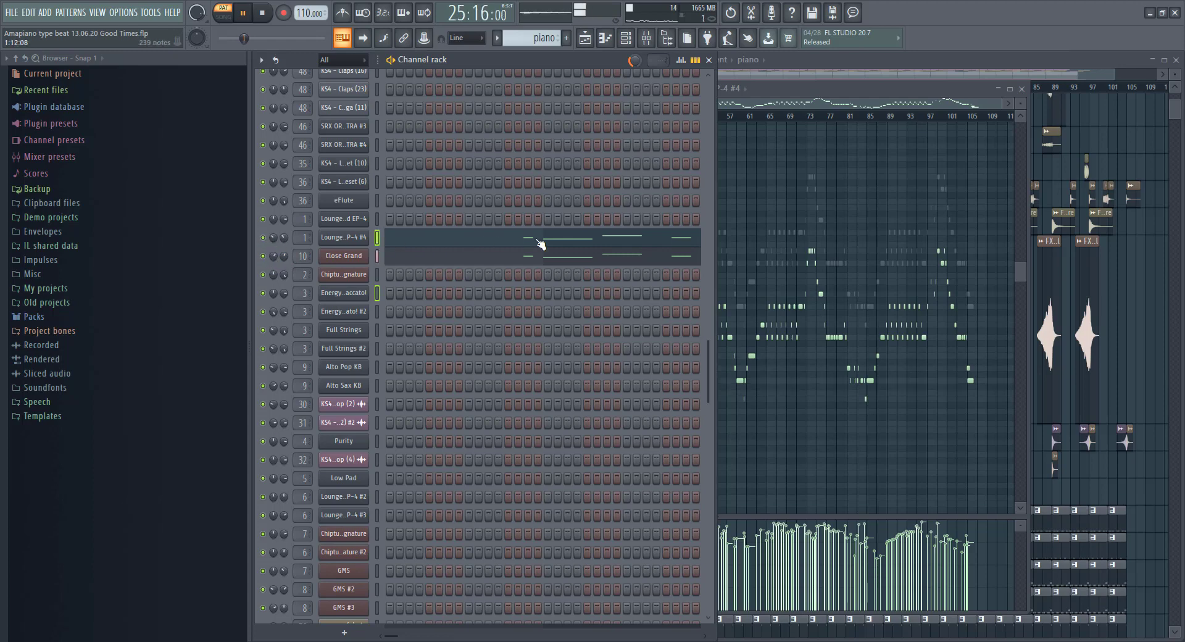
pyautogui.click(789, 158)
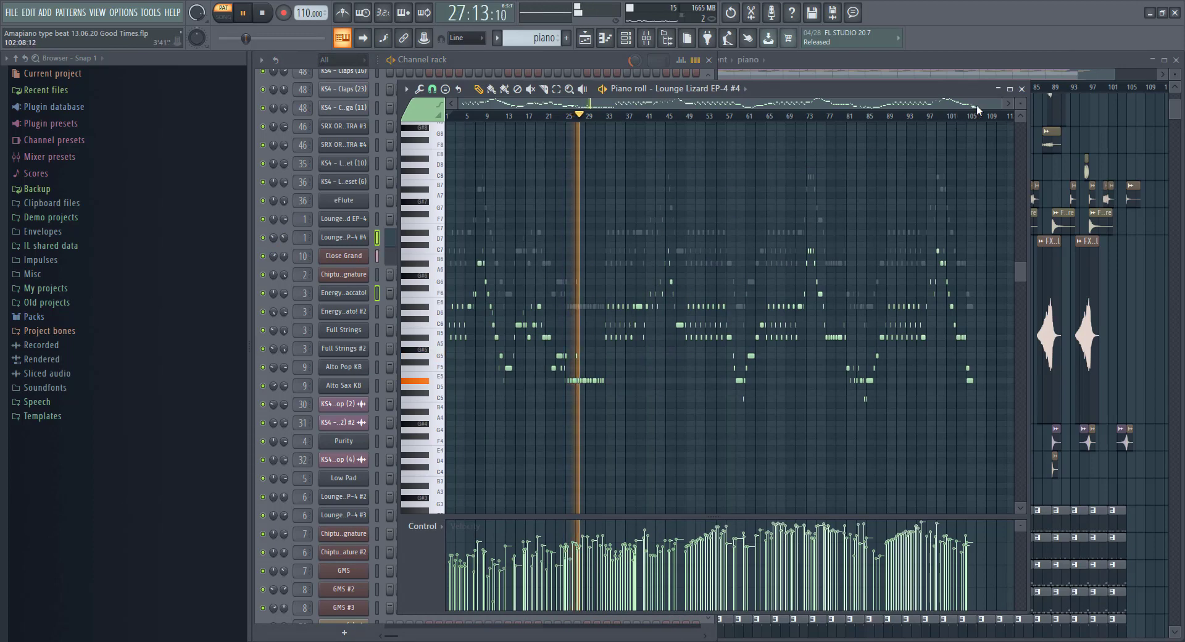
# Examine the middle section of the Lounge Lizard EP-4 #4 melody up close, from about bar 23 to bar 57.
pyautogui.moveTo(998, 101)
pyautogui.mouseDown()
pyautogui.moveTo(716, 162)
pyautogui.moveTo(681, 315)
pyautogui.mouseUp()
pyautogui.hscroll(3, 672, 321)
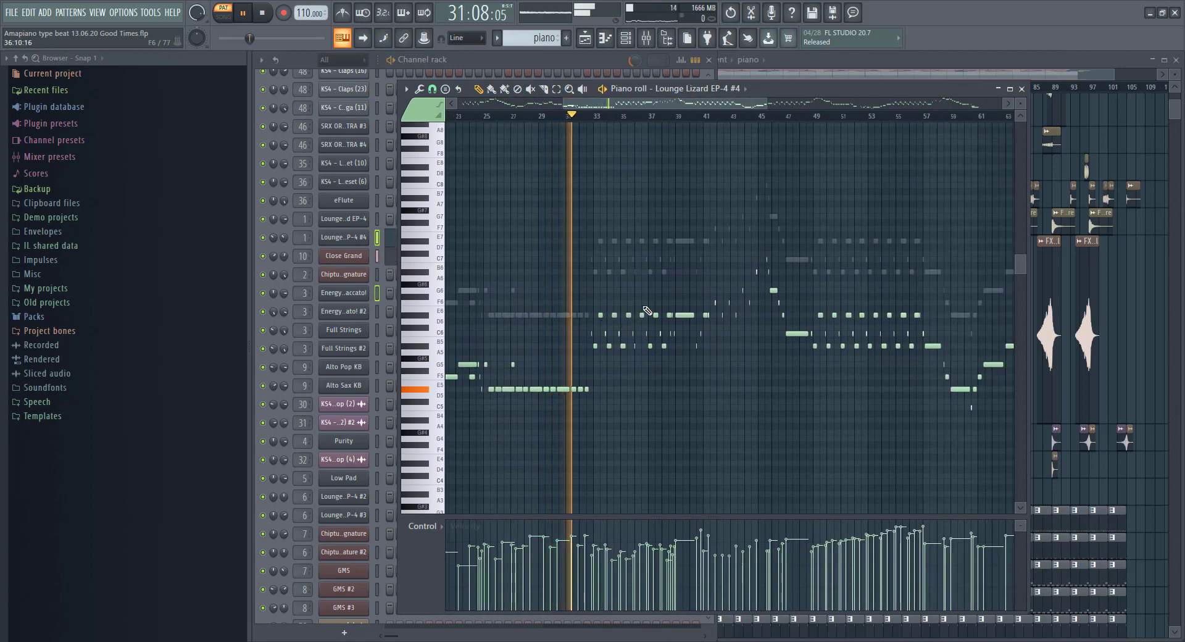
pyautogui.hscroll(3, 686, 313)
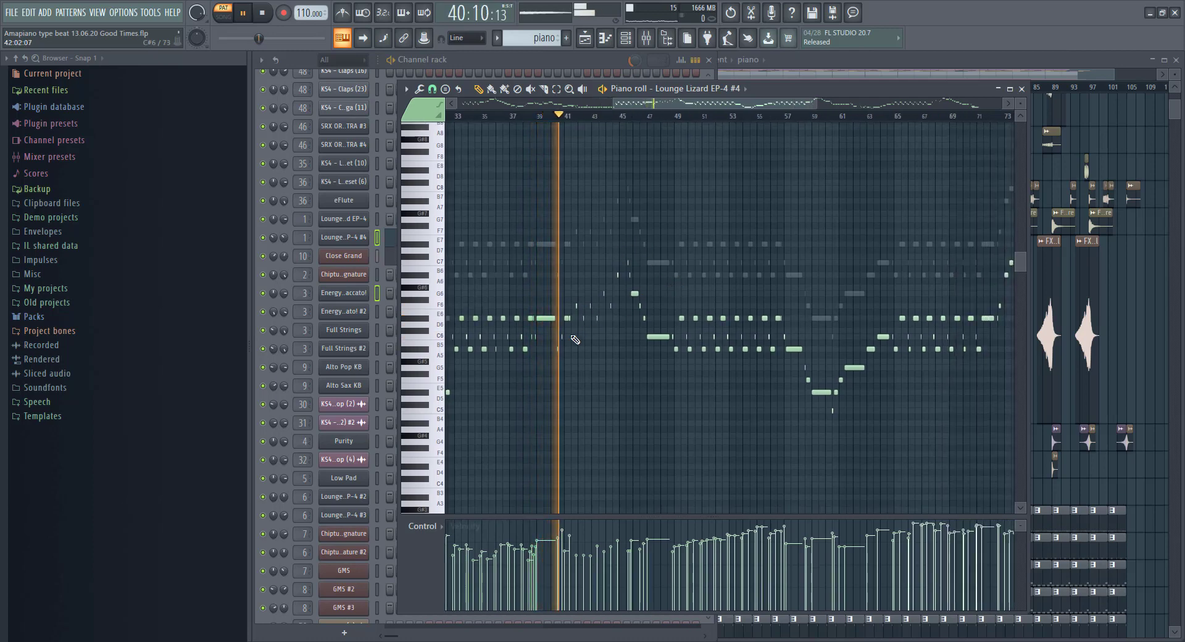
pyautogui.moveTo(645, 256); pyautogui.dragTo(588, 256)
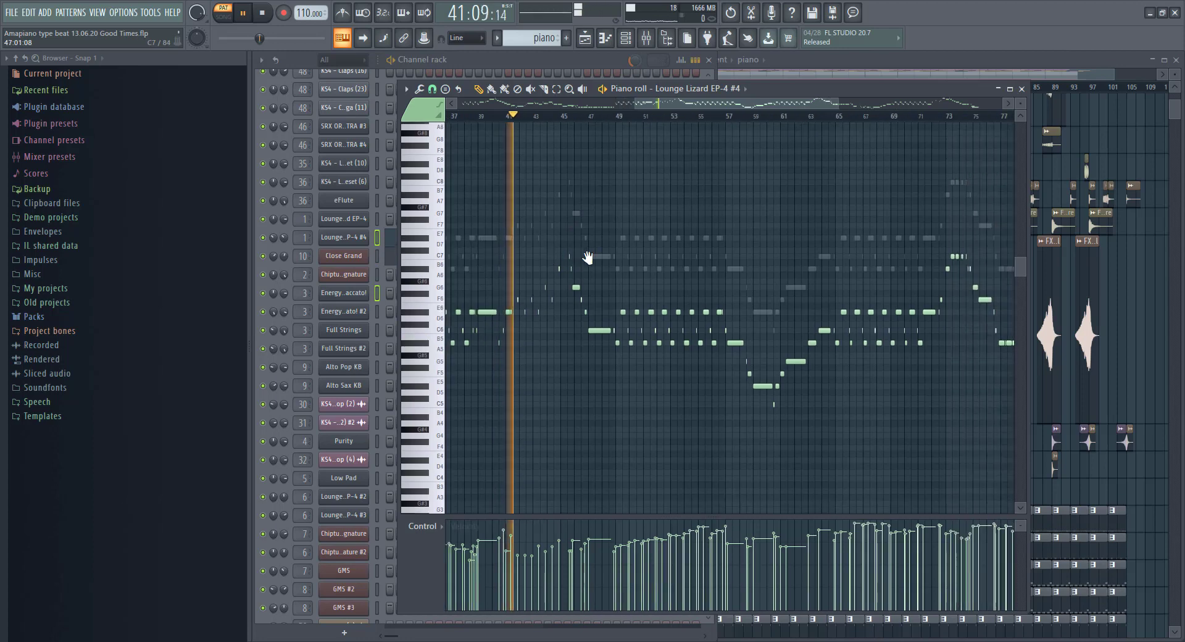
pyautogui.moveTo(831, 98); pyautogui.dragTo(732, 99)
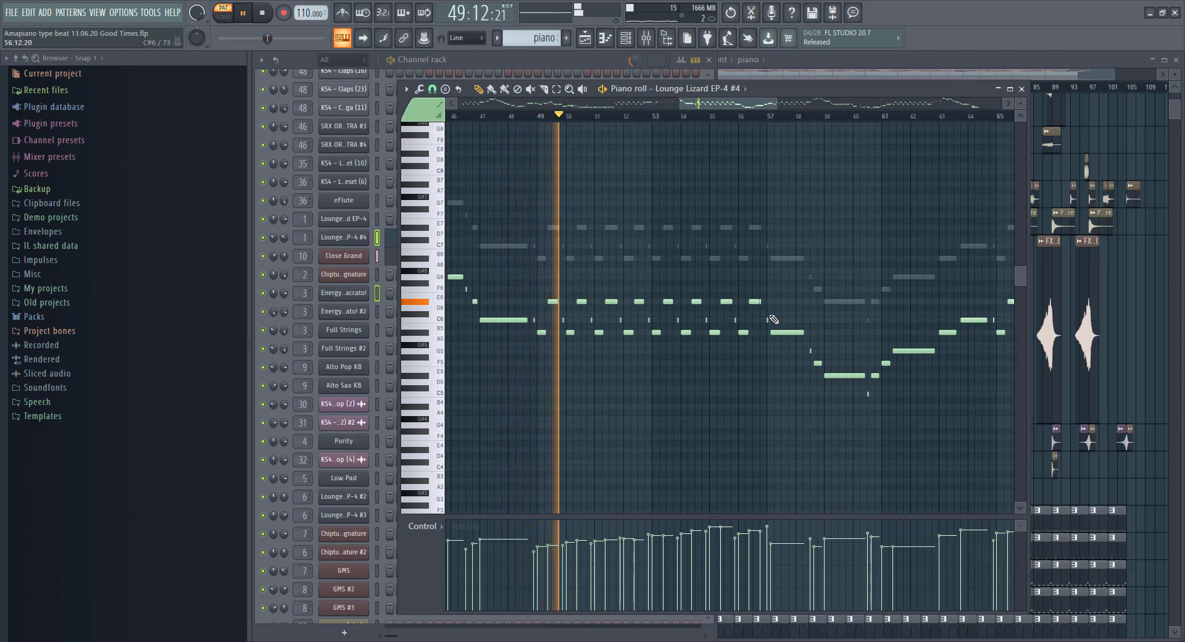
pyautogui.hscroll(8, 683, 299)
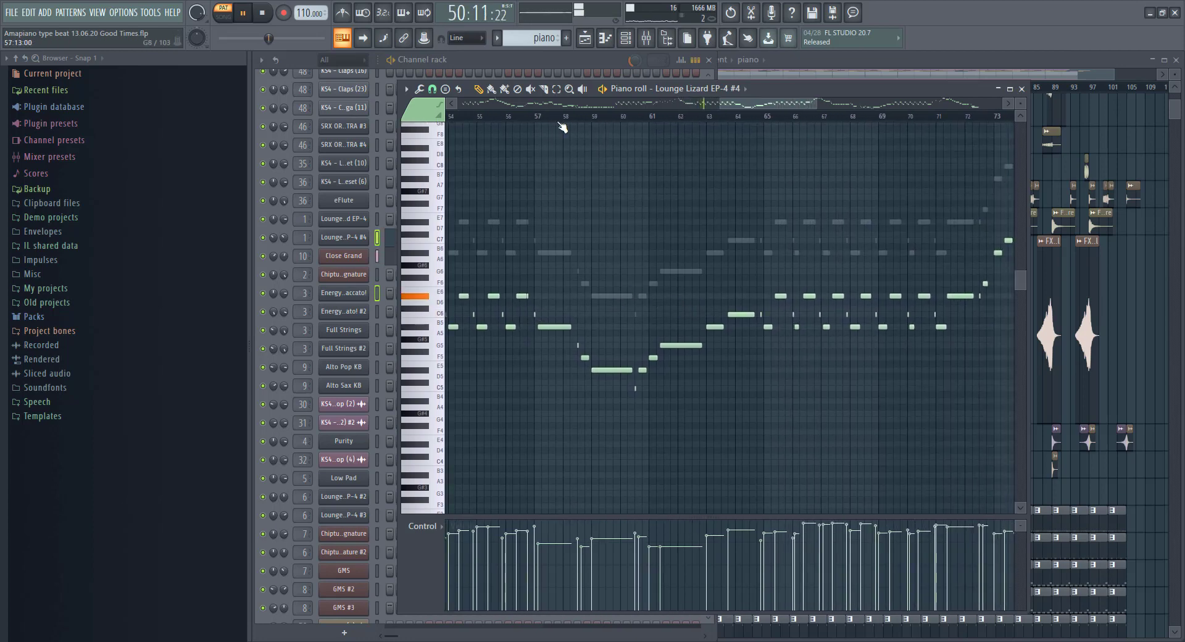
# Move playback to about bar 58 and examine the melody from there to about bar 77.
pyautogui.click(564, 116)
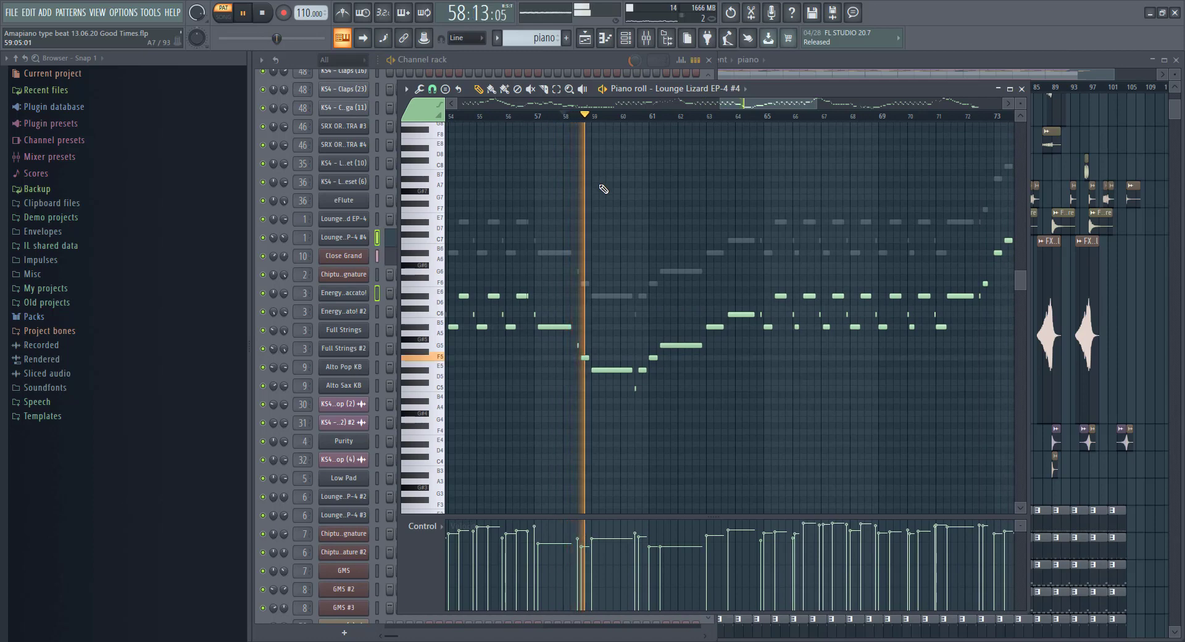
pyautogui.hscroll(2, 615, 320)
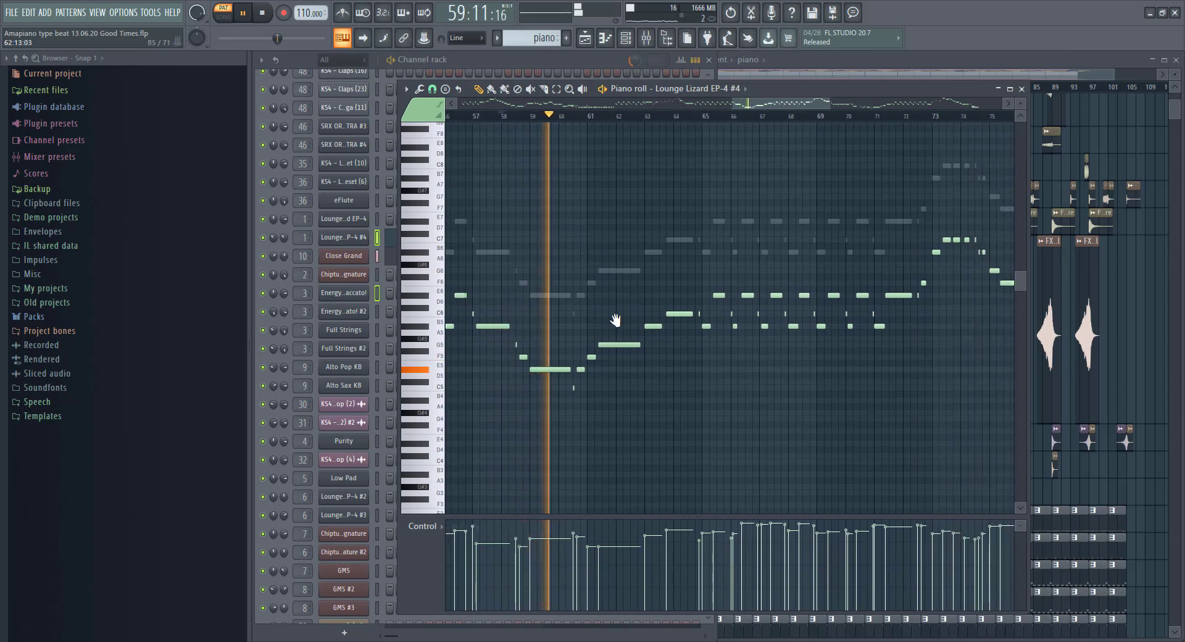
pyautogui.hscroll(2, 615, 320)
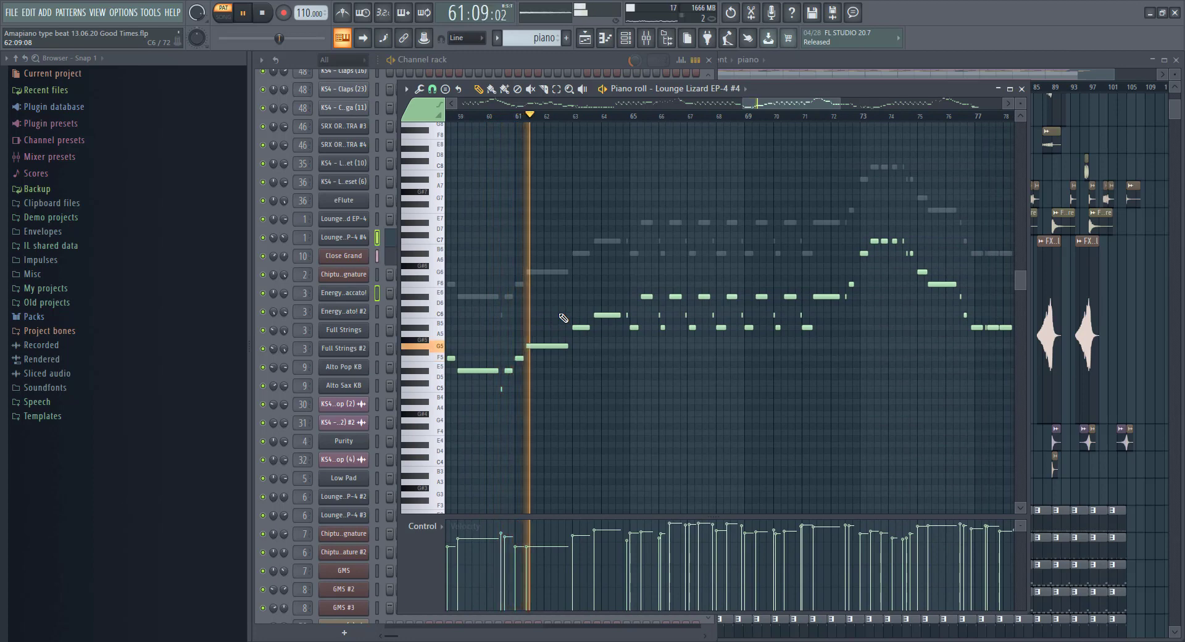
pyautogui.hscroll(2, 697, 320)
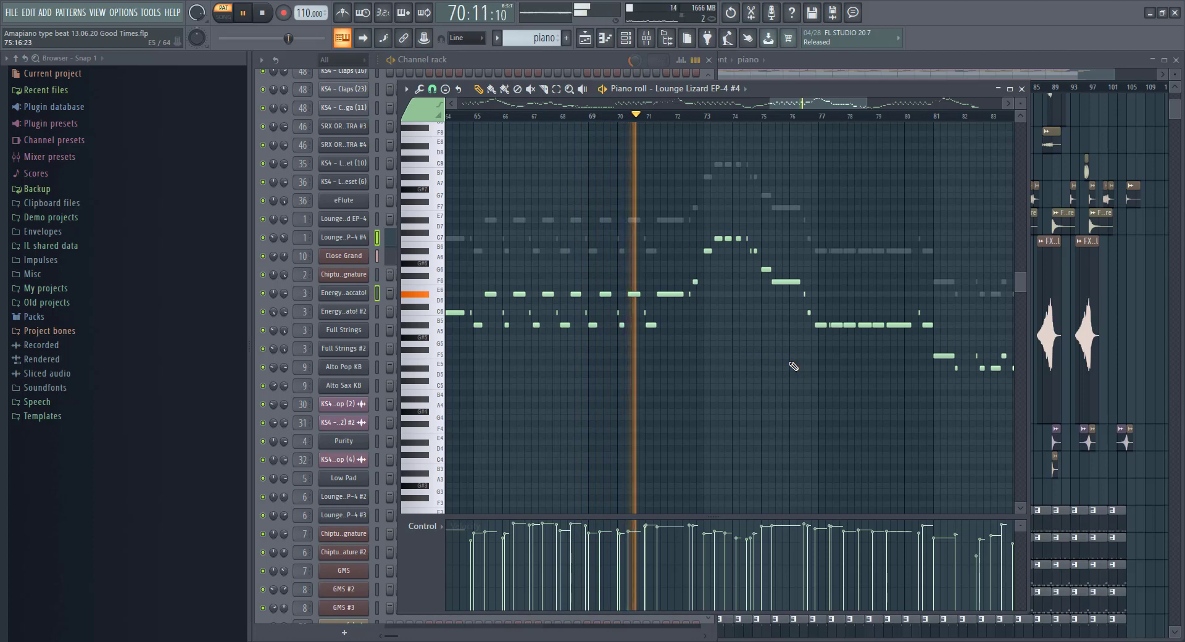
# Follow playback through the remaining piano melody and examine its notes up to the pattern's end around bar 106.
pyautogui.scroll(-1, 804, 349)
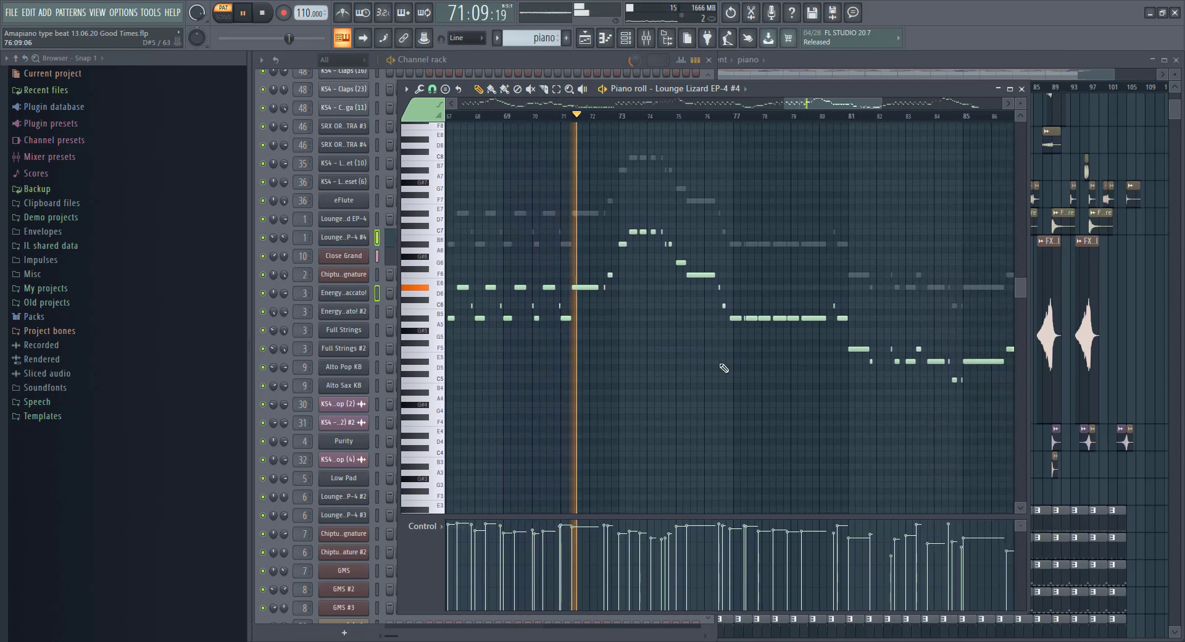
pyautogui.scroll(-1, 693, 348)
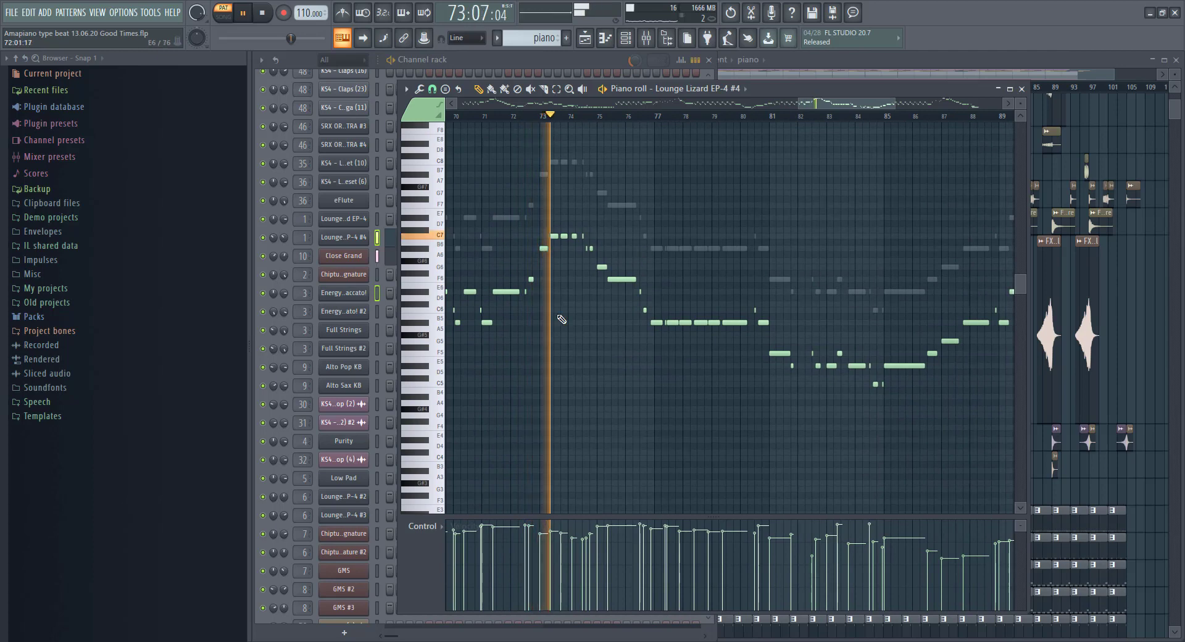
pyautogui.scroll(-1, 611, 278)
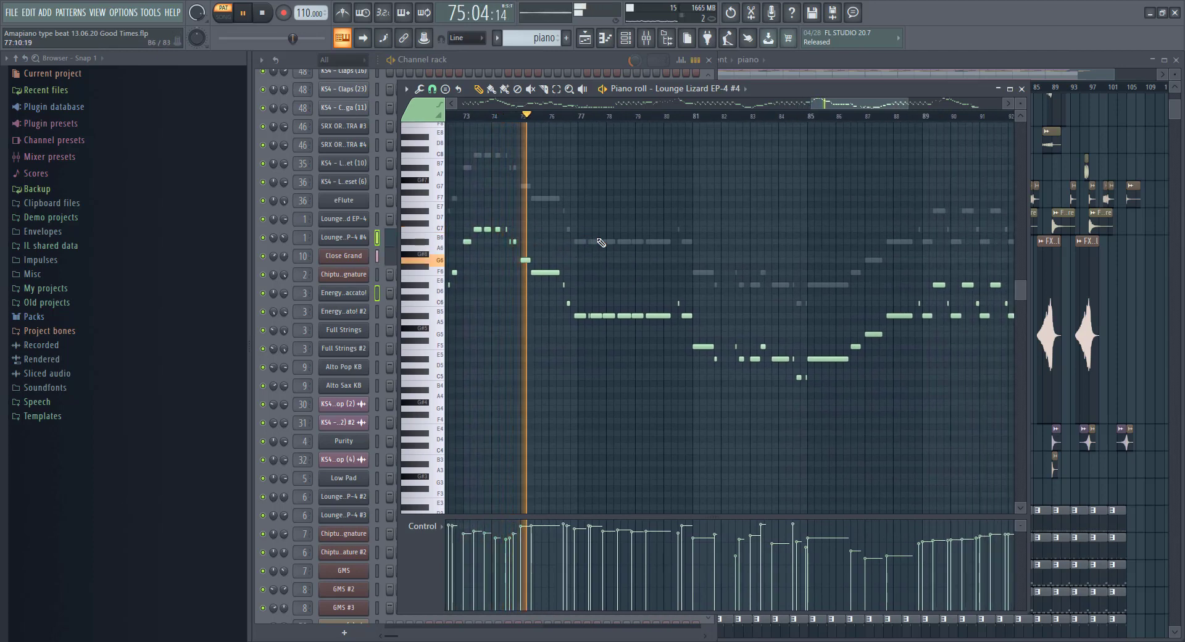
pyautogui.scroll(-1, 598, 262)
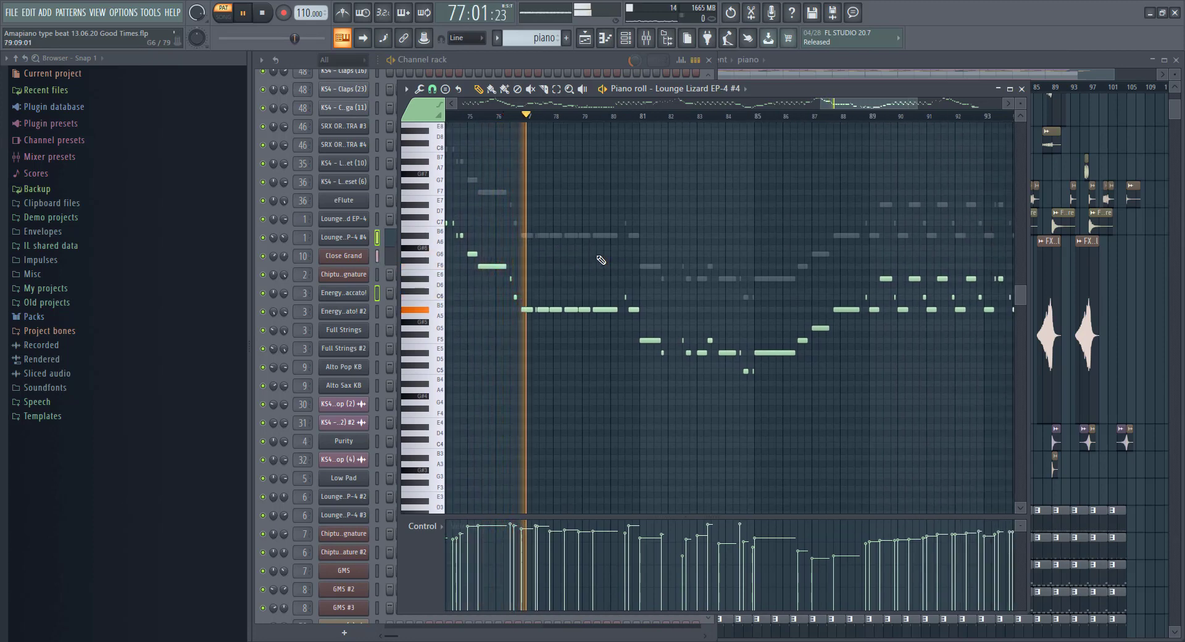
pyautogui.scroll(-1, 576, 251)
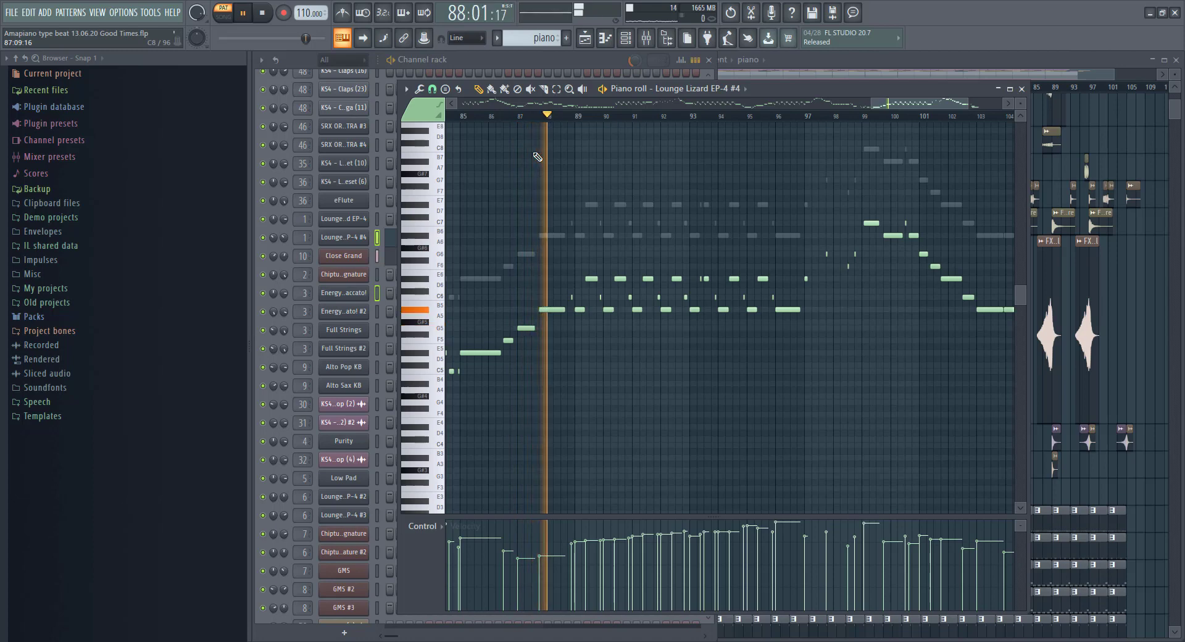
pyautogui.hscroll(6, 600, 278)
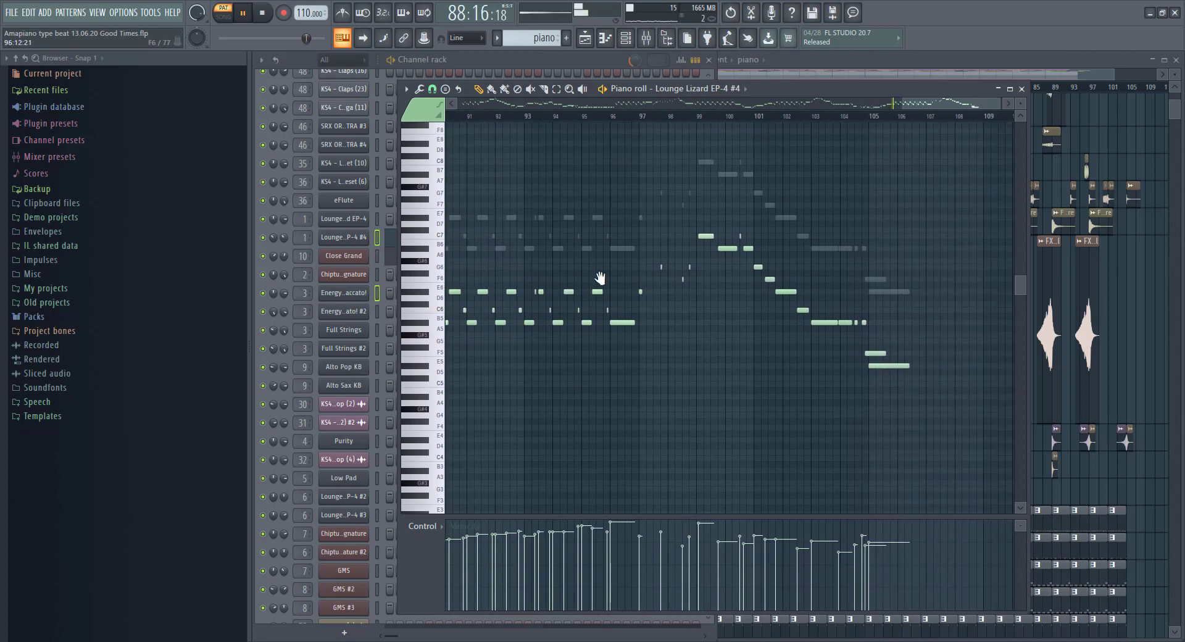
pyautogui.moveTo(600, 278); pyautogui.dragTo(689, 293)
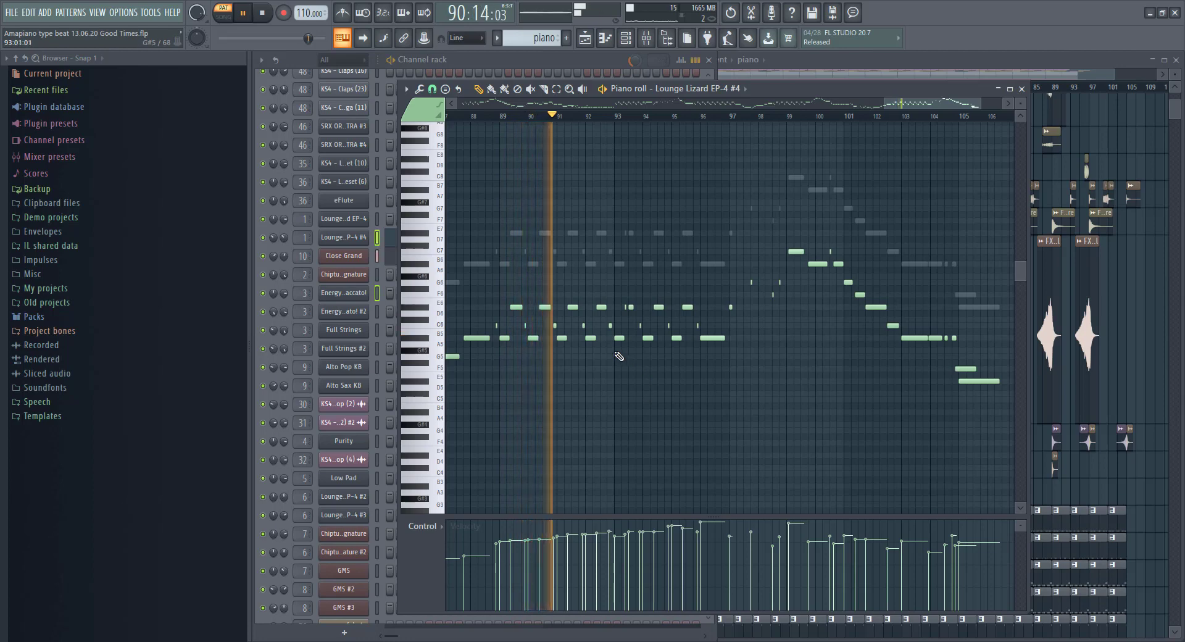
# Close the piano roll, play the full song from the start, and look through the playlist from Track 1 to the piano clip on Track 51.
pyautogui.click(1022, 89)
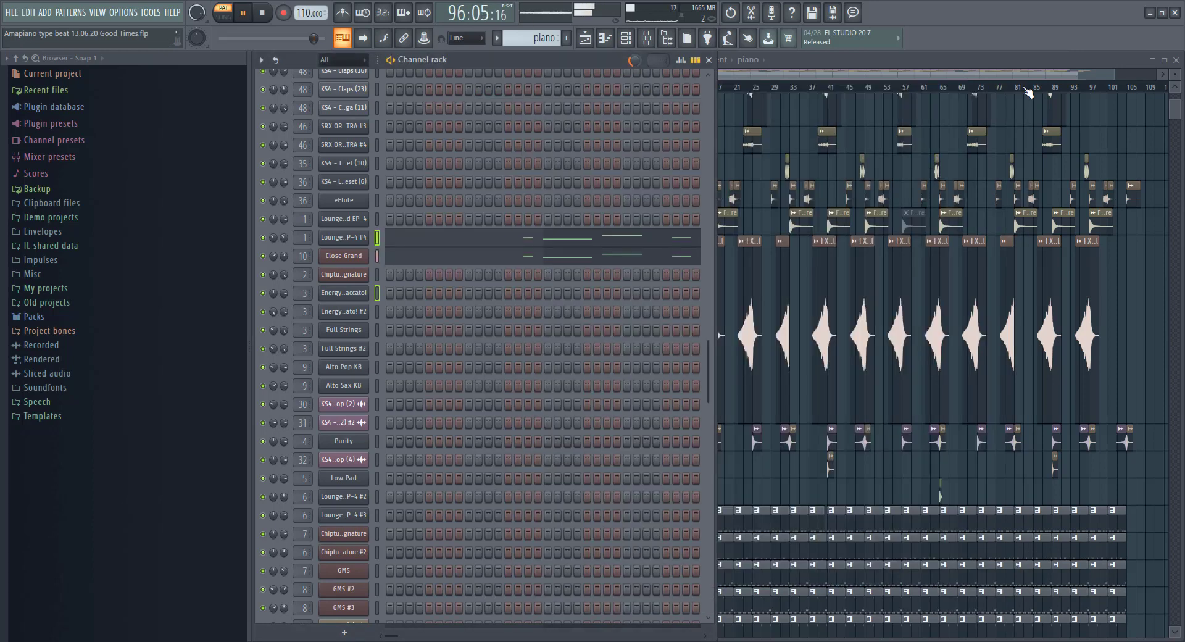
pyautogui.click(735, 144)
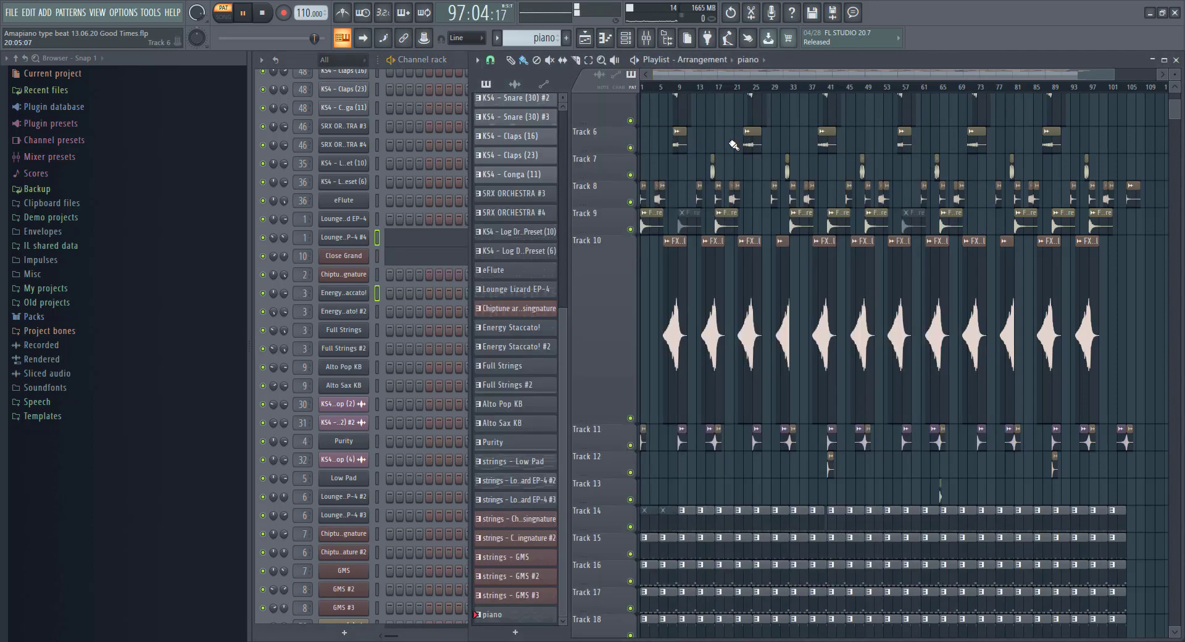
pyautogui.scroll(3, 700, 156)
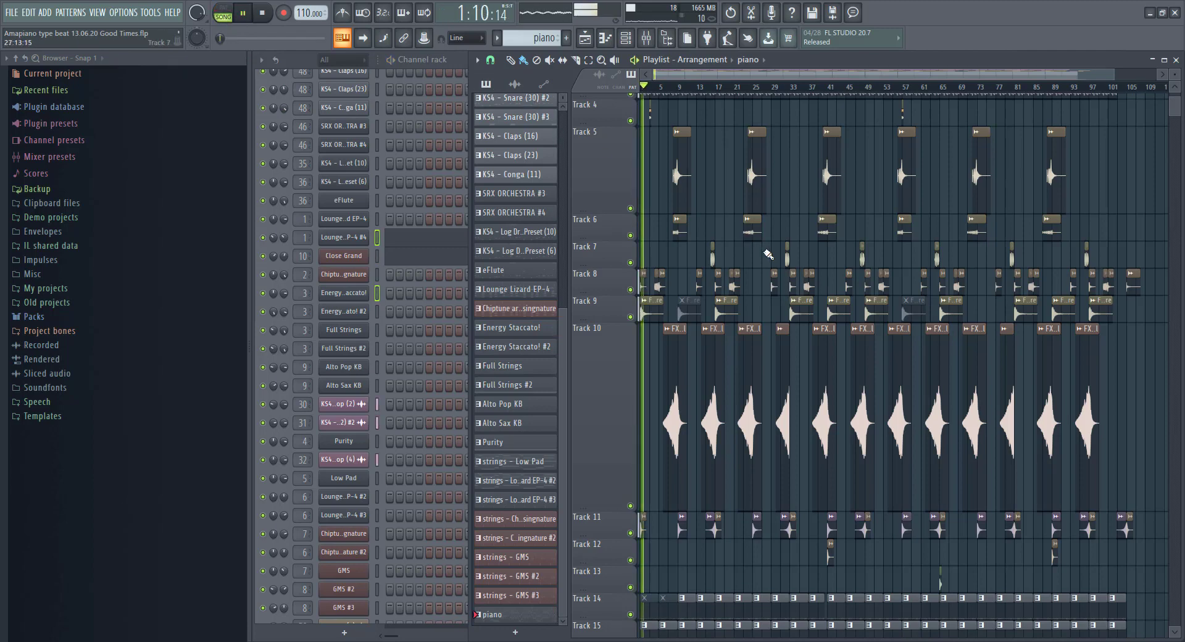
pyautogui.scroll(3, 733, 254)
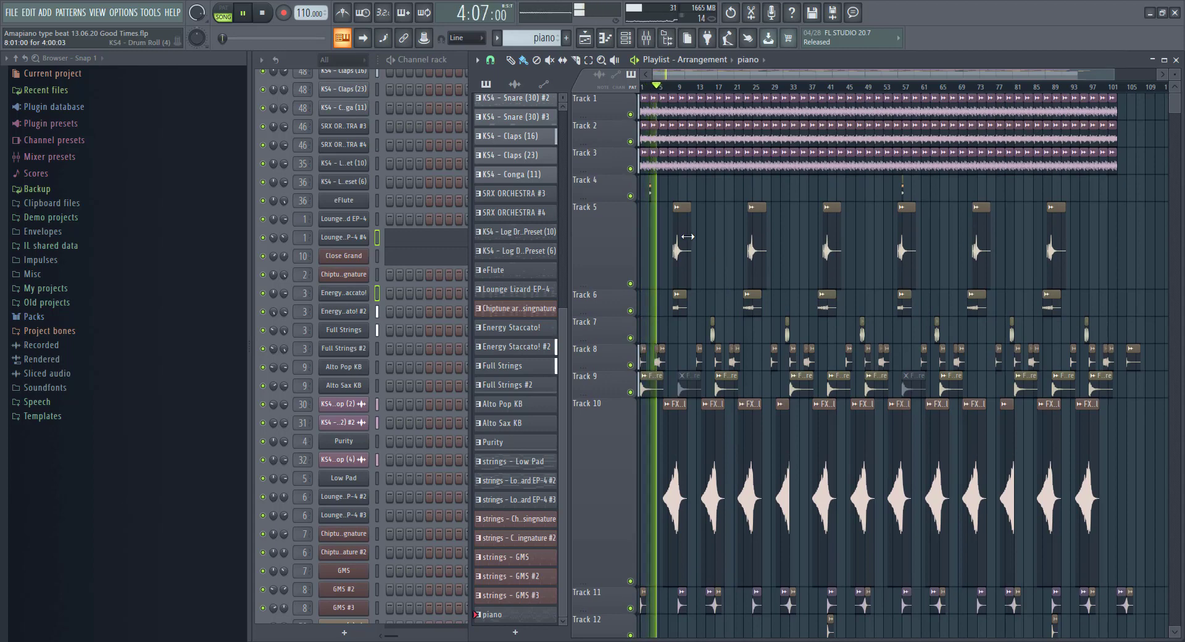
pyautogui.scroll(-20, 796, 327)
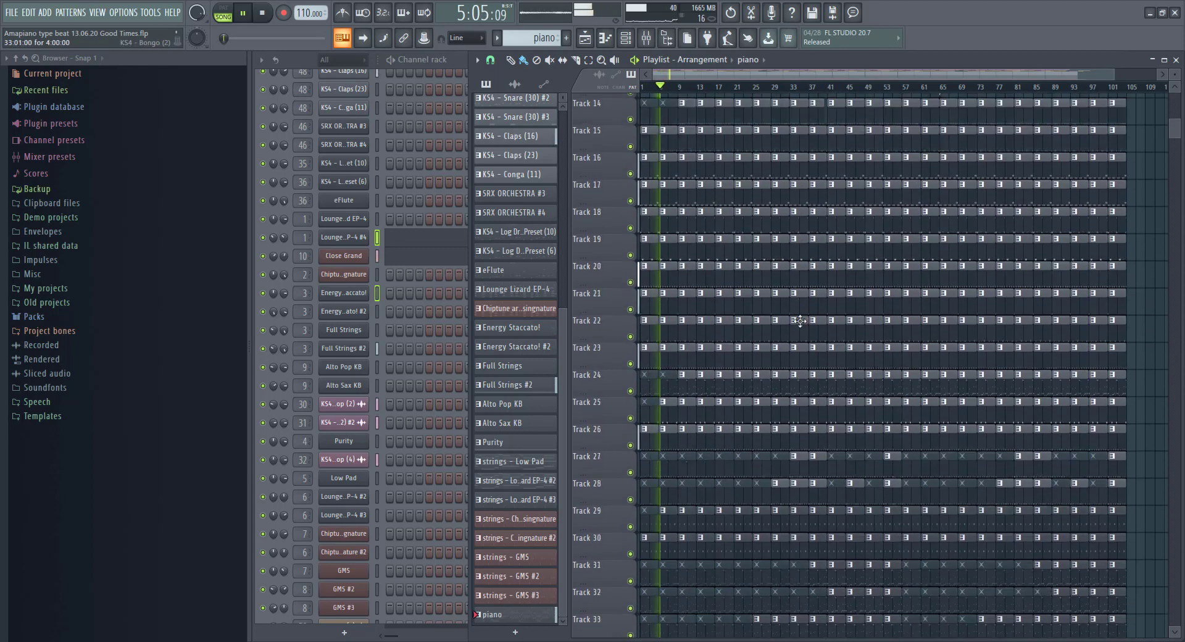
pyautogui.scroll(-15, 798, 304)
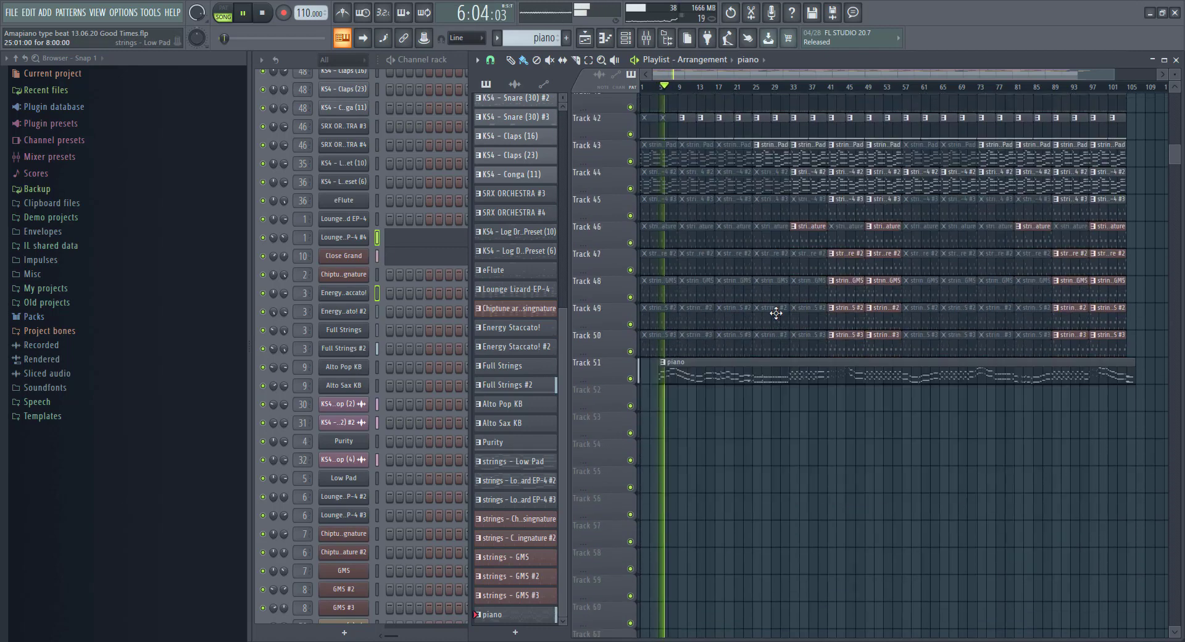
# Open the piano clip from Track 51 and follow its Lounge Lizard EP-4 #4 notes in the piano roll during song playback.
pyautogui.doubleClick(685, 356)
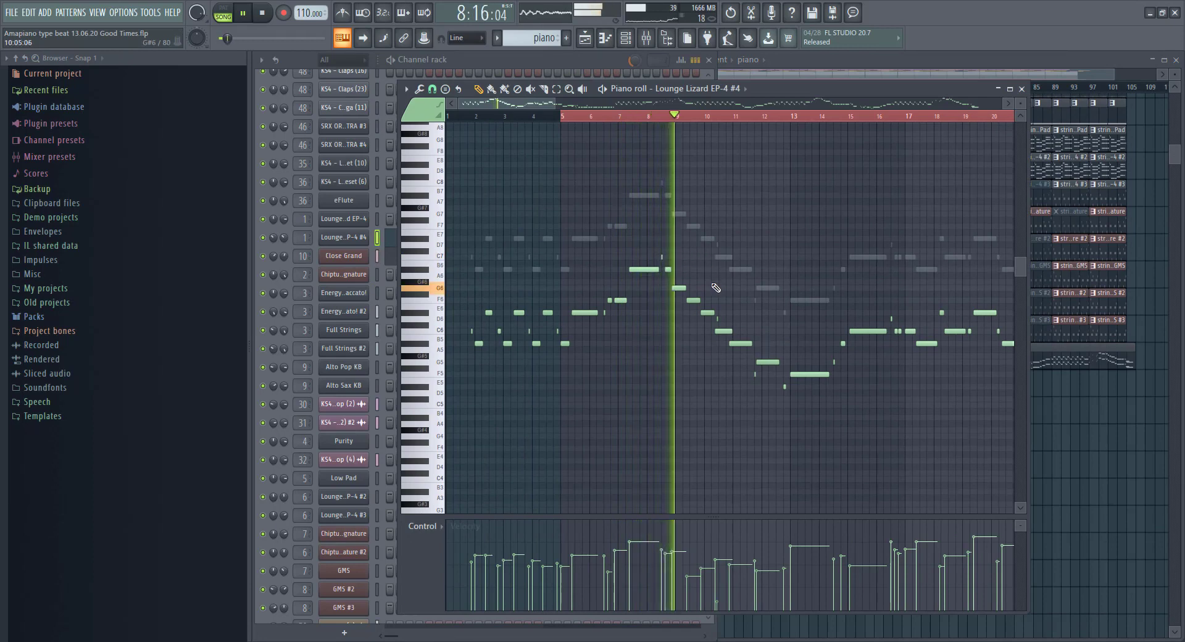
pyautogui.hscroll(4, 709, 280)
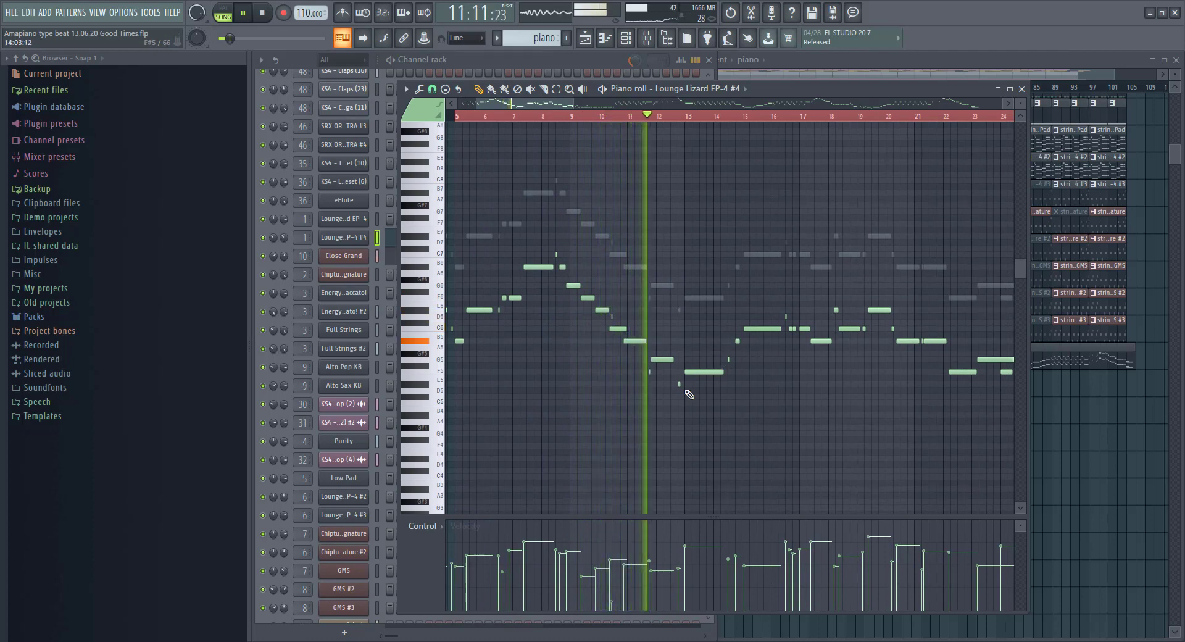
pyautogui.scroll(-1, 703, 358)
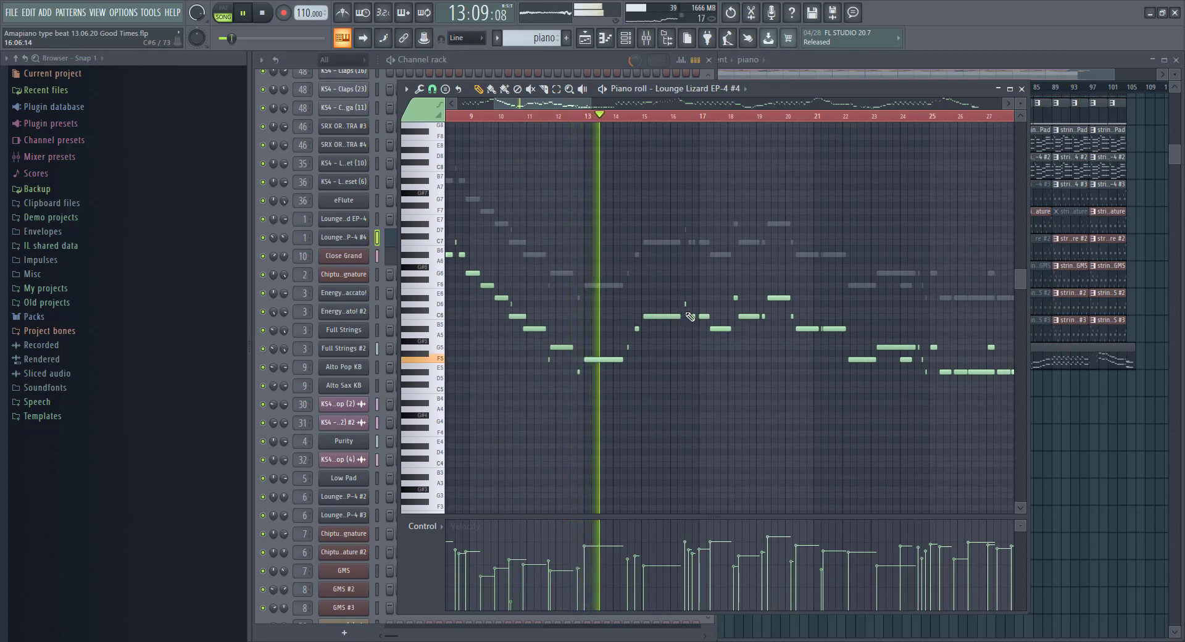
pyautogui.scroll(1, 670, 340)
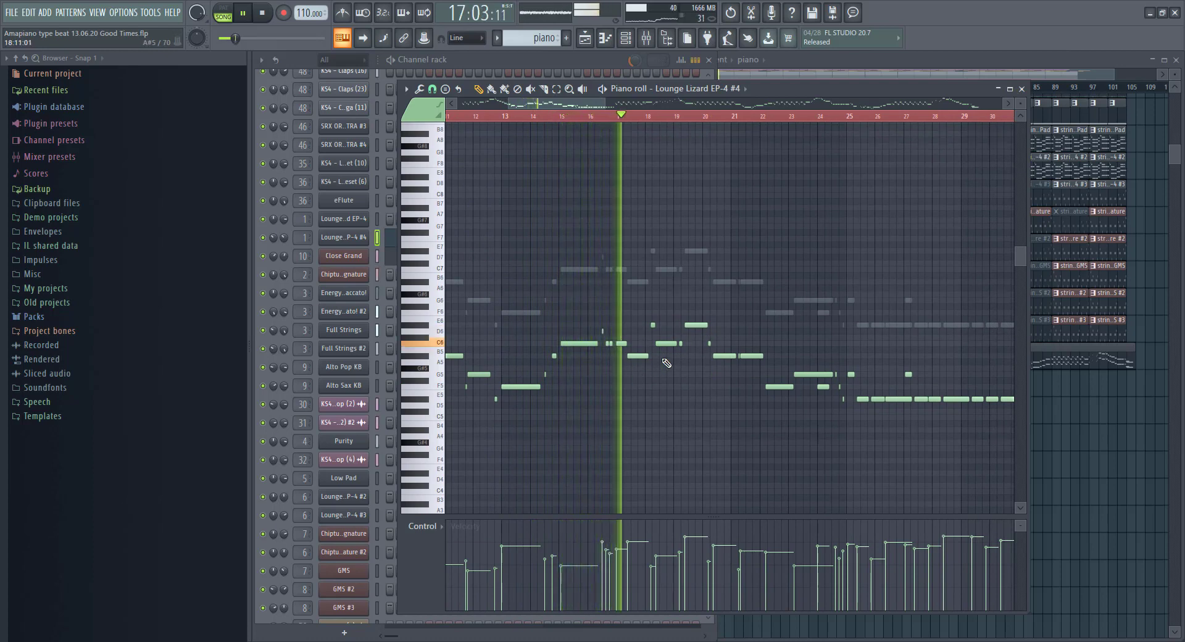
pyautogui.moveTo(667, 362); pyautogui.dragTo(574, 331)
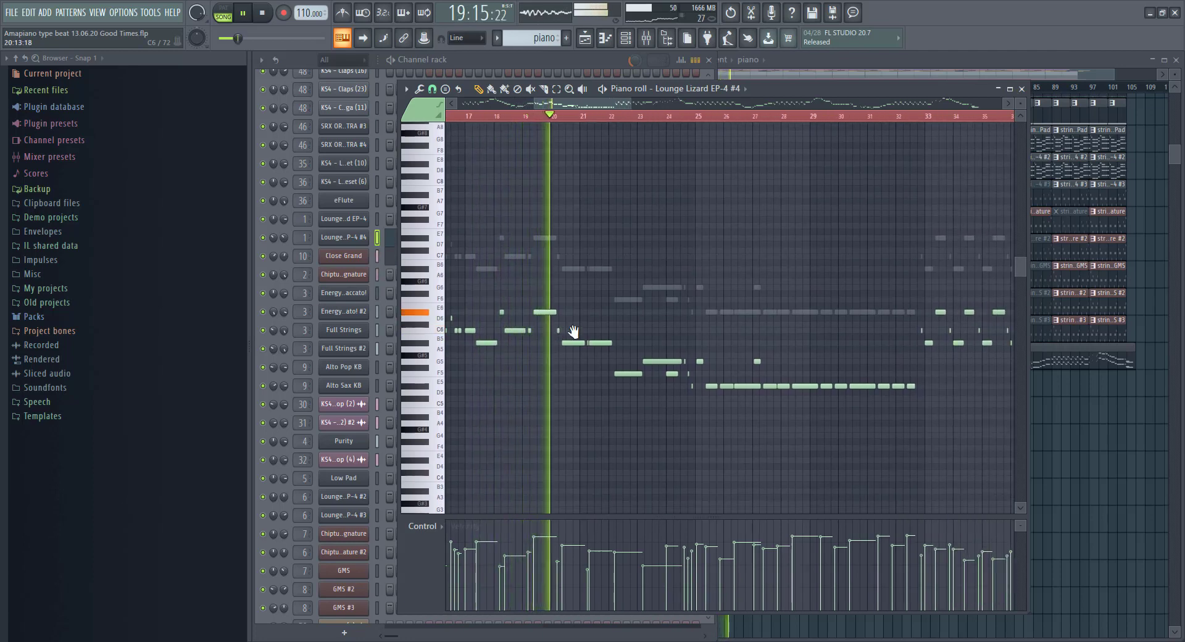
# Follow the Lounge Lizard EP-4 #4 piano notes in the piano roll from about bar 19 to bar 32.
pyautogui.moveTo(626, 346); pyautogui.dragTo(598, 344)
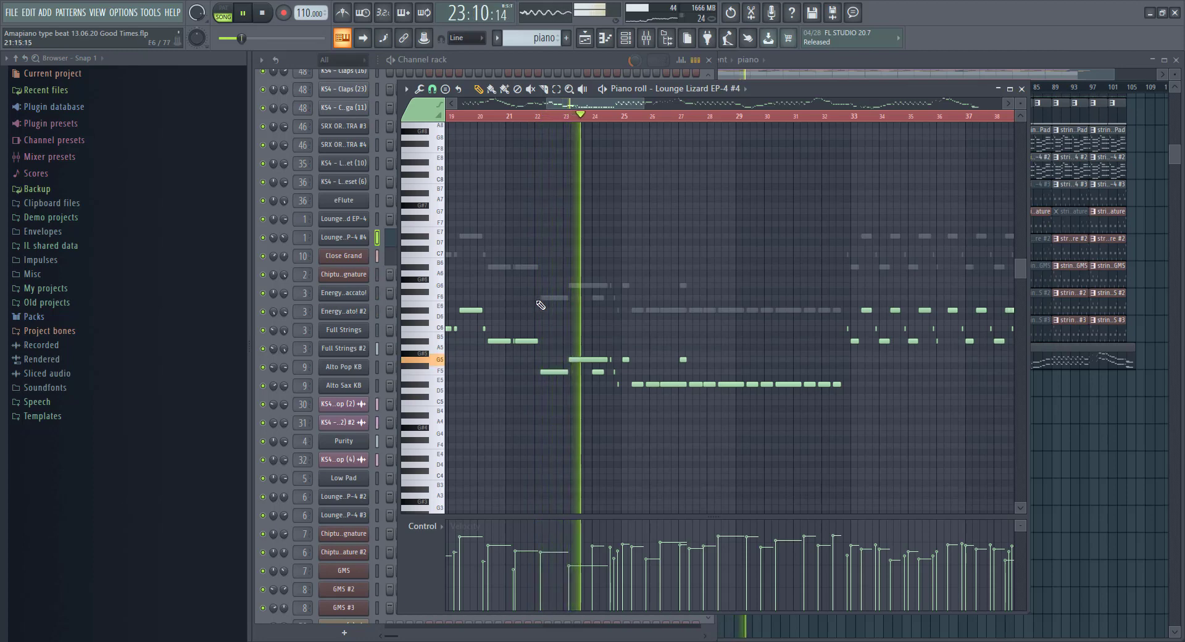
pyautogui.hscroll(2, 574, 333)
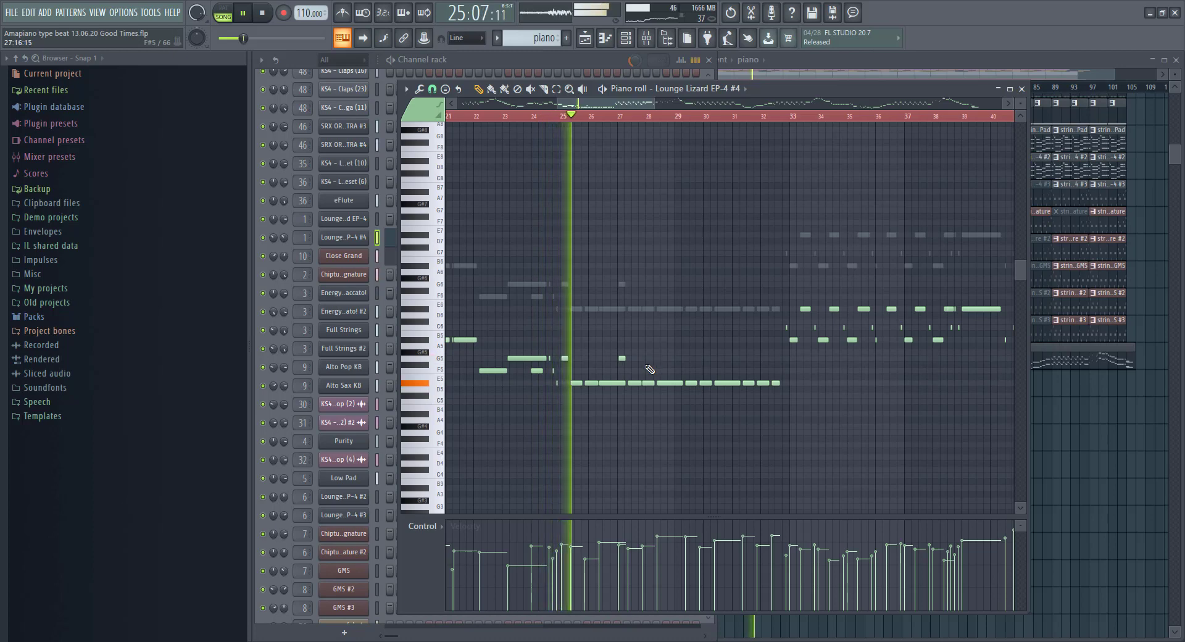
pyautogui.hscroll(3, 694, 376)
pyautogui.hscroll(2, 685, 371)
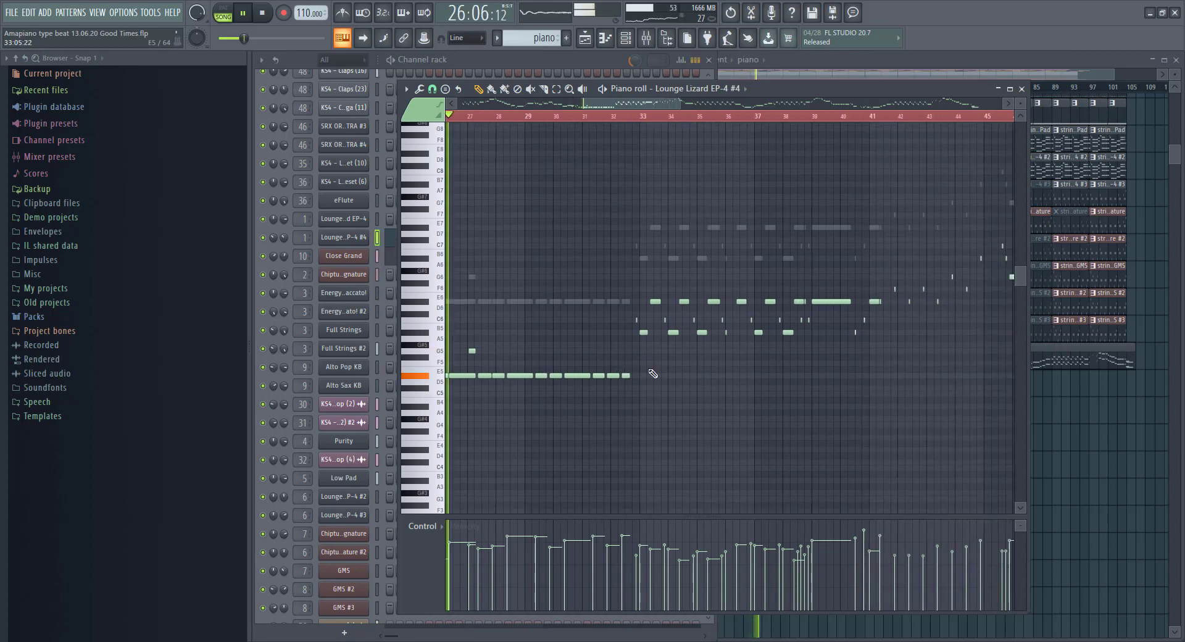
pyautogui.hscroll(-3, 743, 391)
pyautogui.scroll(1, 743, 392)
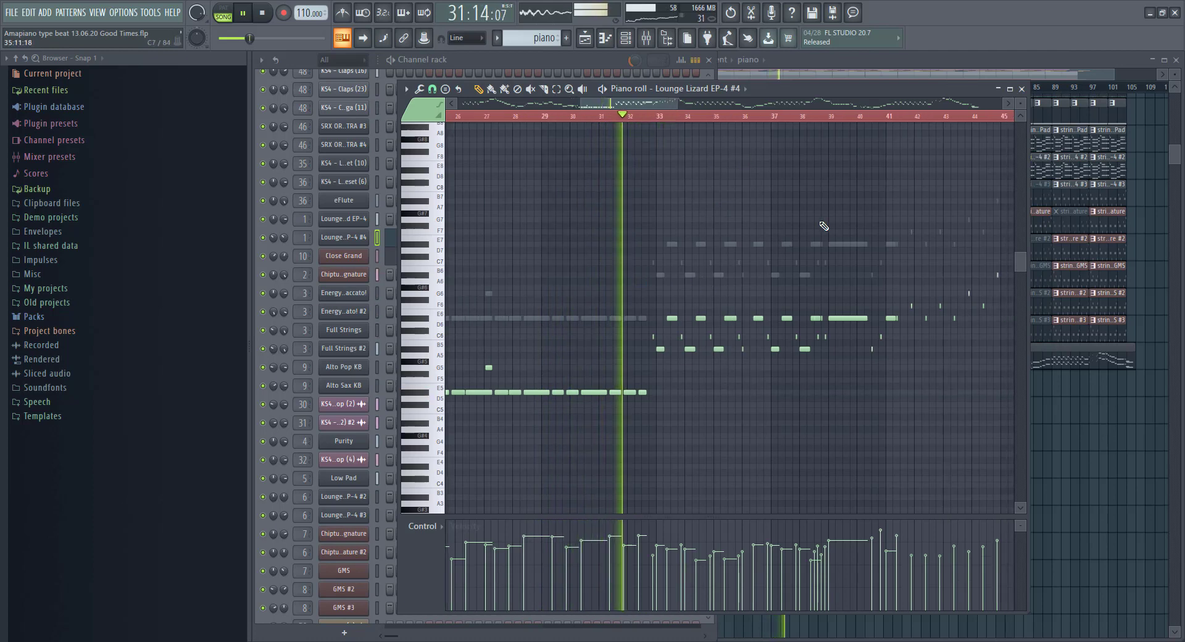
# Close the piano roll and bring the playlist forward to view the clips on Tracks 39 to 51.
pyautogui.click(1022, 89)
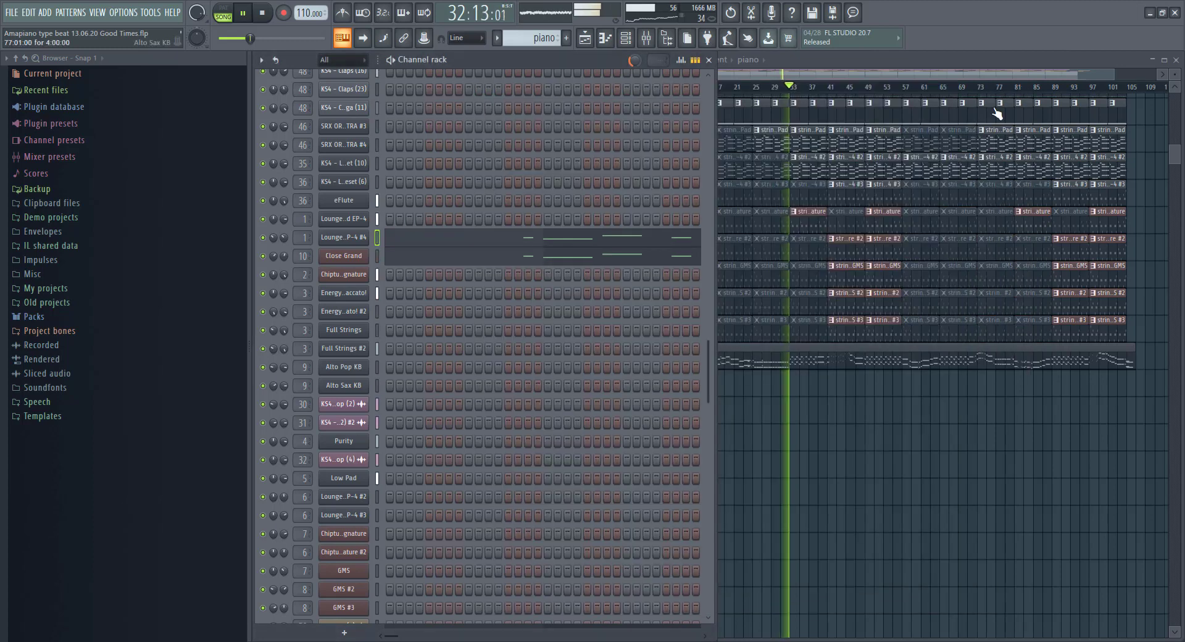
pyautogui.click(803, 397)
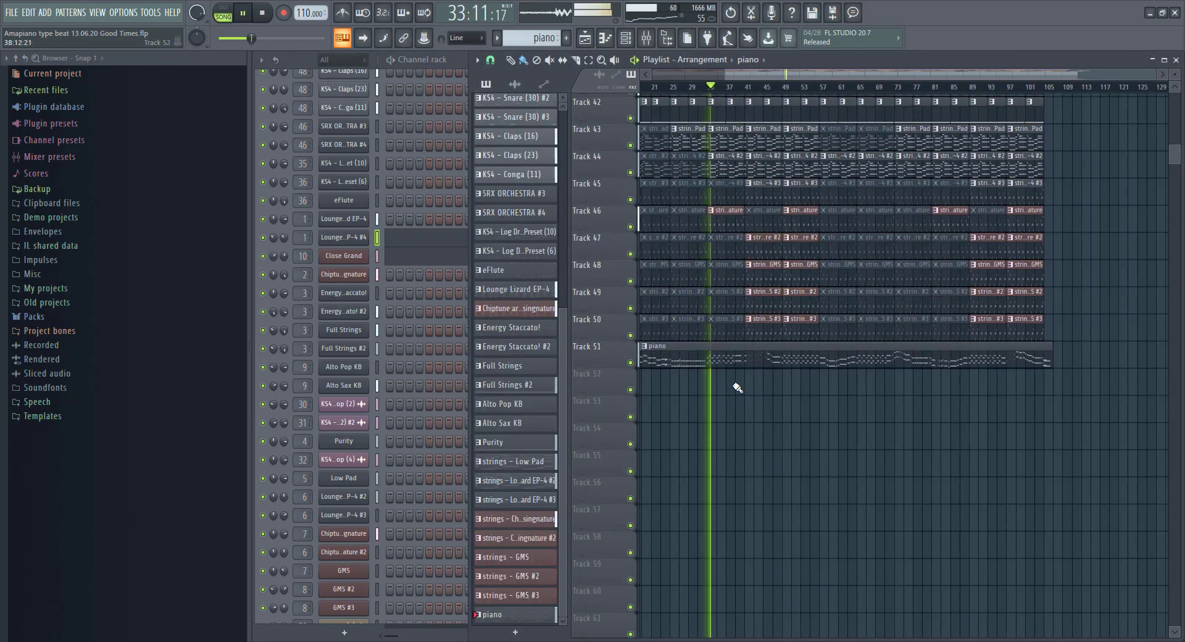
pyautogui.scroll(3, 732, 358)
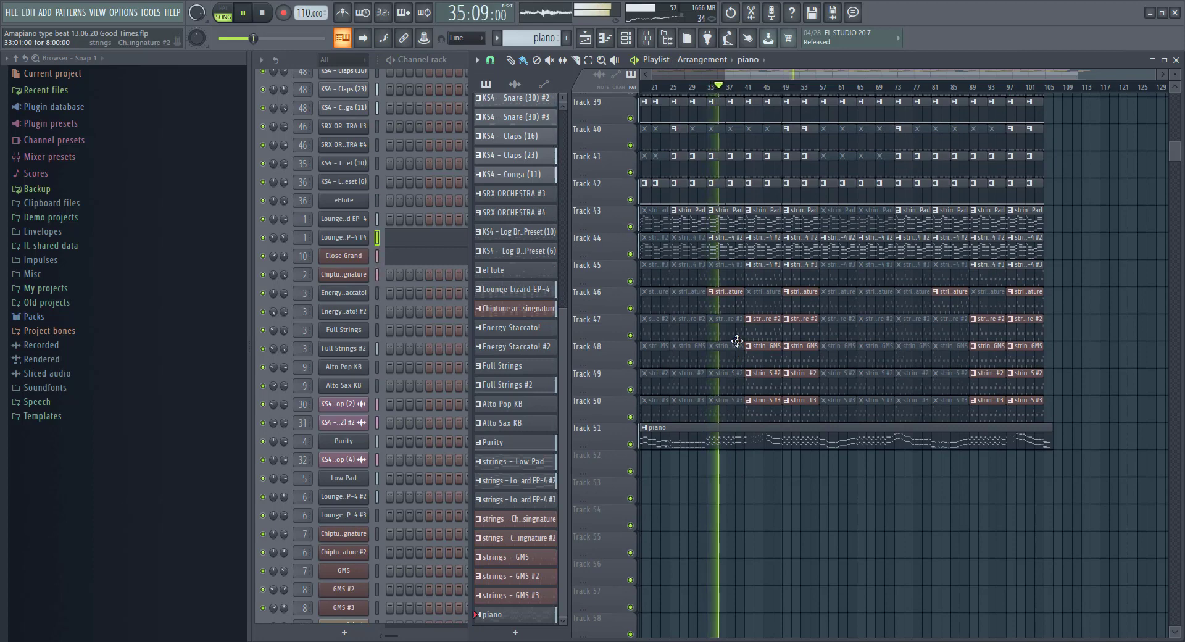
# Purge unused audio clips from the project and switch smart disable for all plugins.
pyautogui.click(157, 16)
pyautogui.moveTo(185, 53)
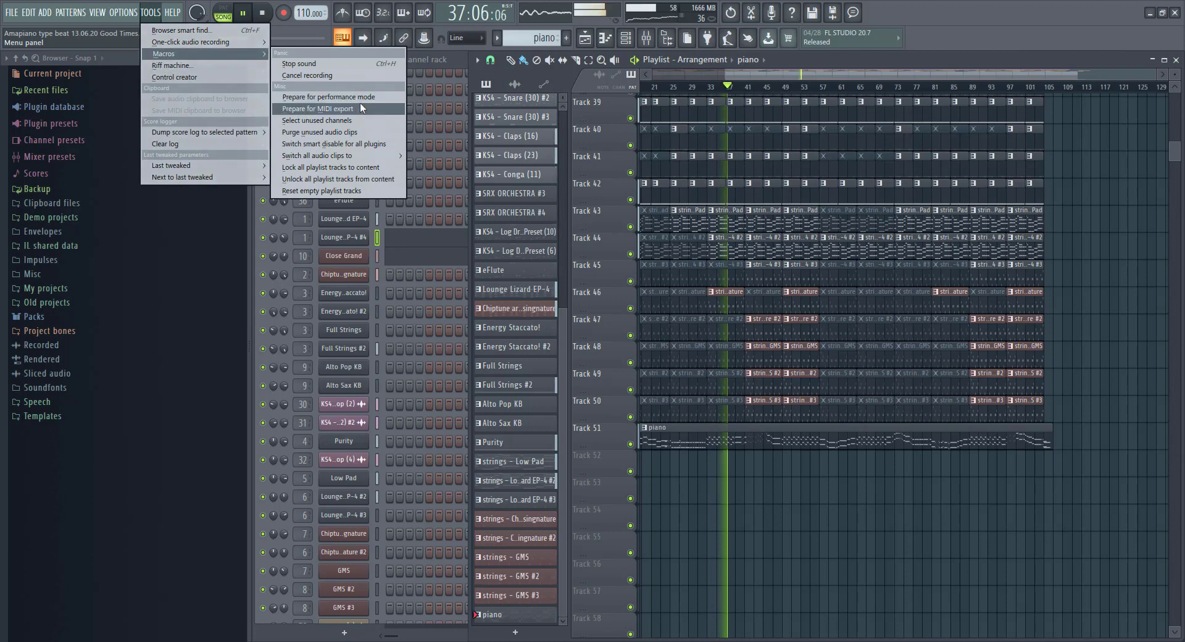
pyautogui.click(359, 131)
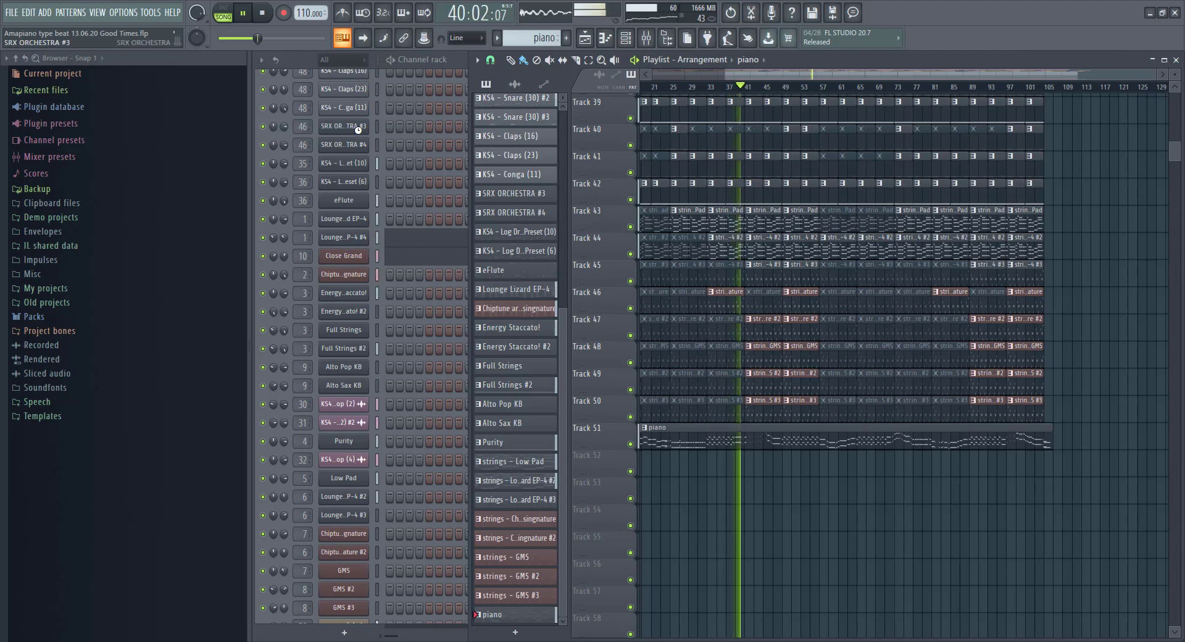
pyautogui.click(151, 13)
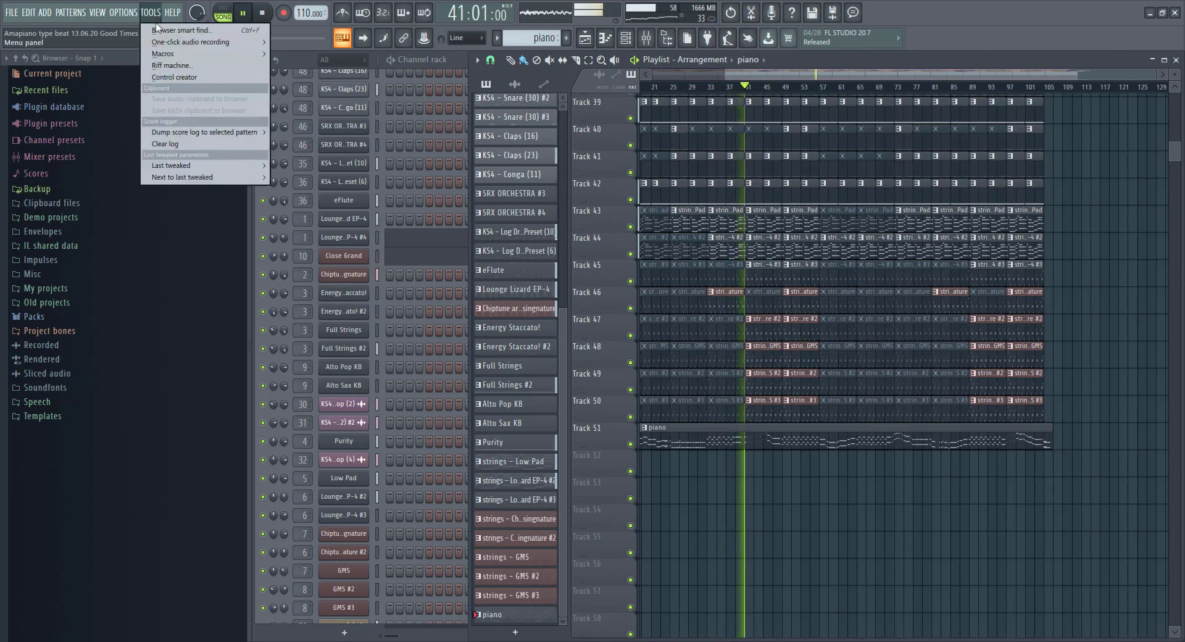
pyautogui.moveTo(235, 59)
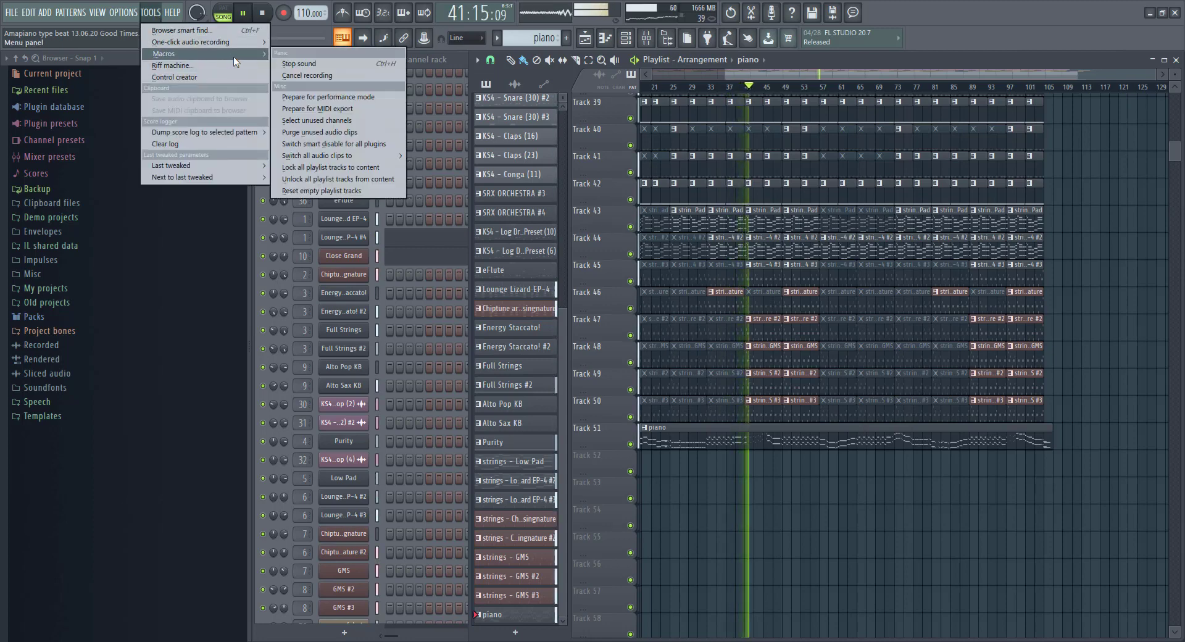
pyautogui.click(349, 146)
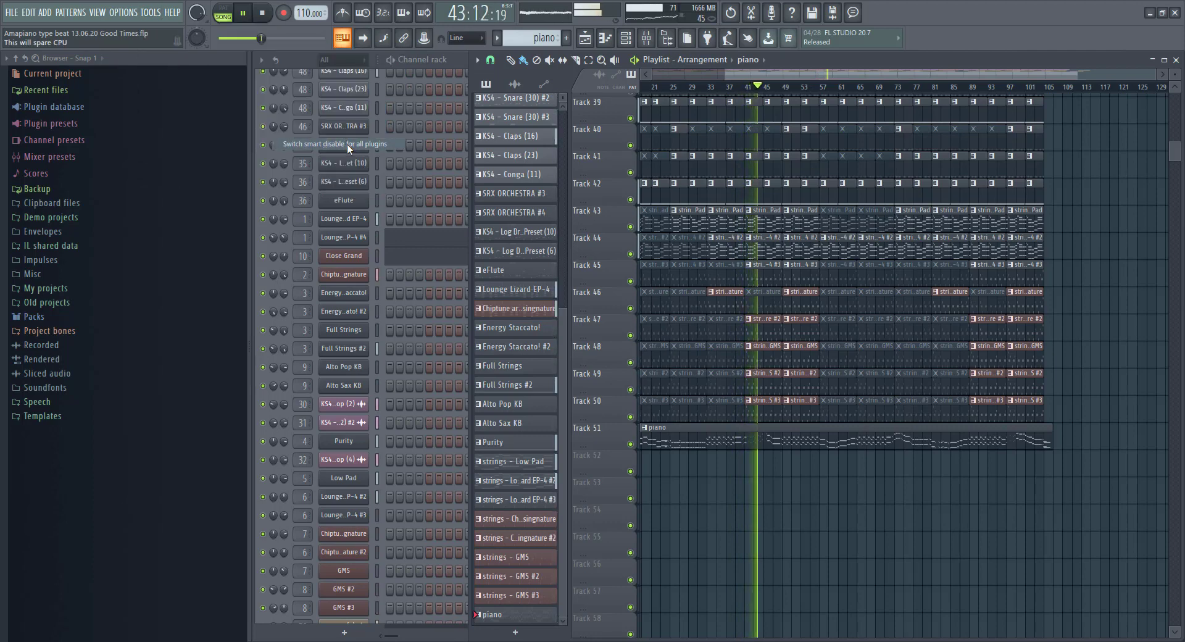
# Look through the playlist arrangement from Track 14 to the piano clip on Track 51 while the song plays to about bar 56.
pyautogui.moveTo(735, 138); pyautogui.dragTo(820, 84)
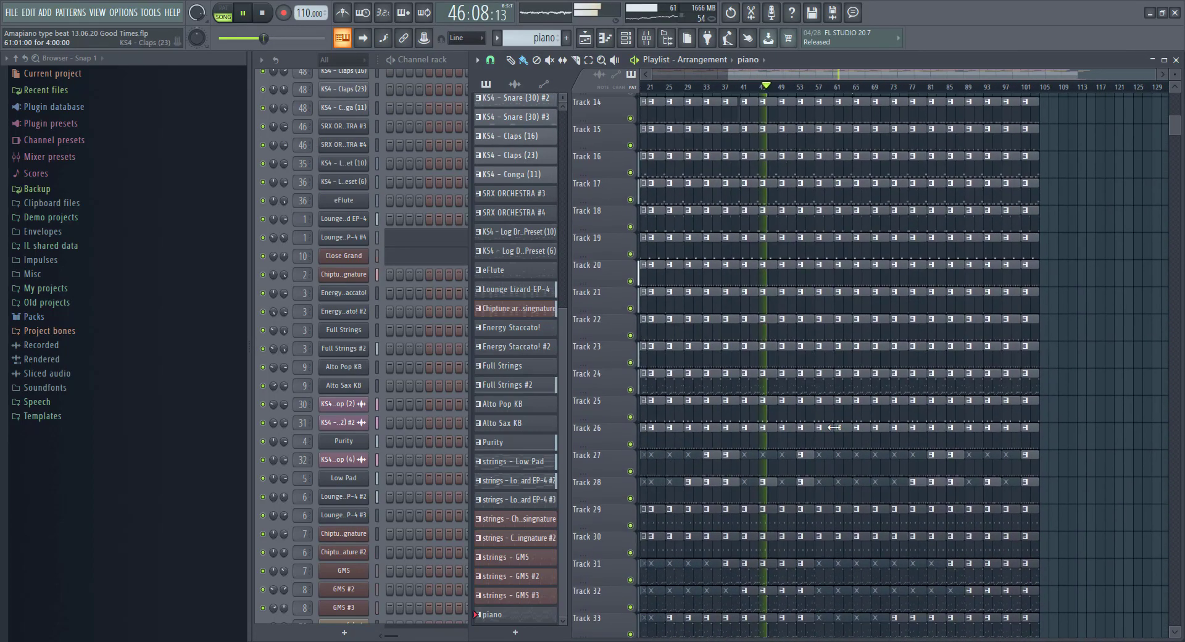
pyautogui.scroll(-5, 807, 382)
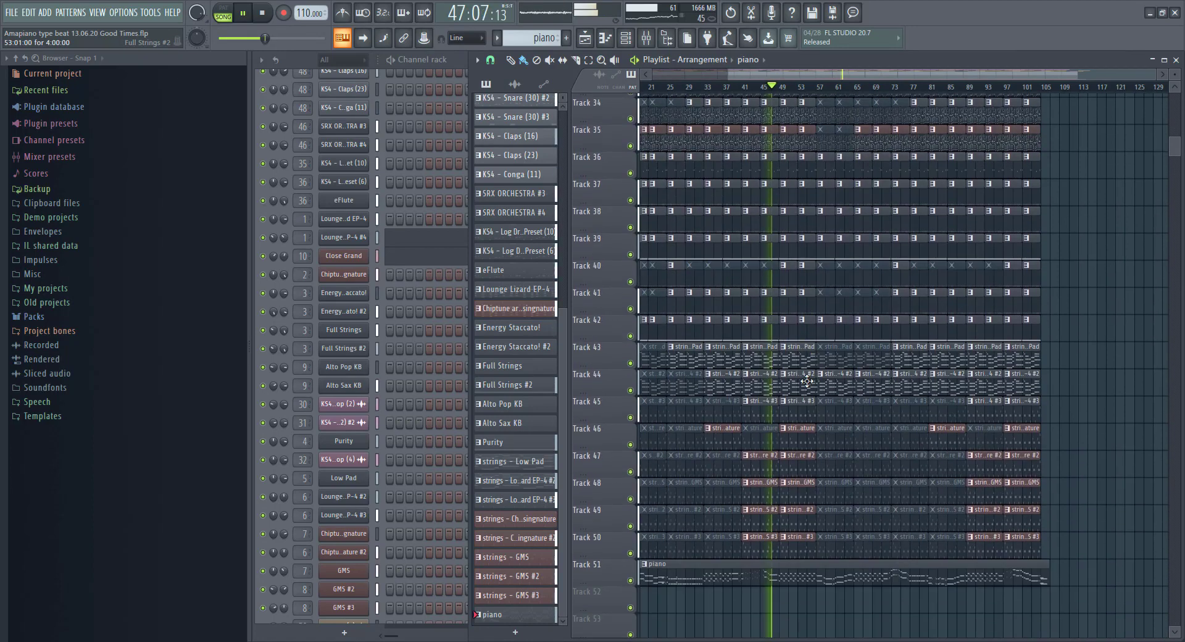
pyautogui.moveTo(823, 382); pyautogui.dragTo(762, 387)
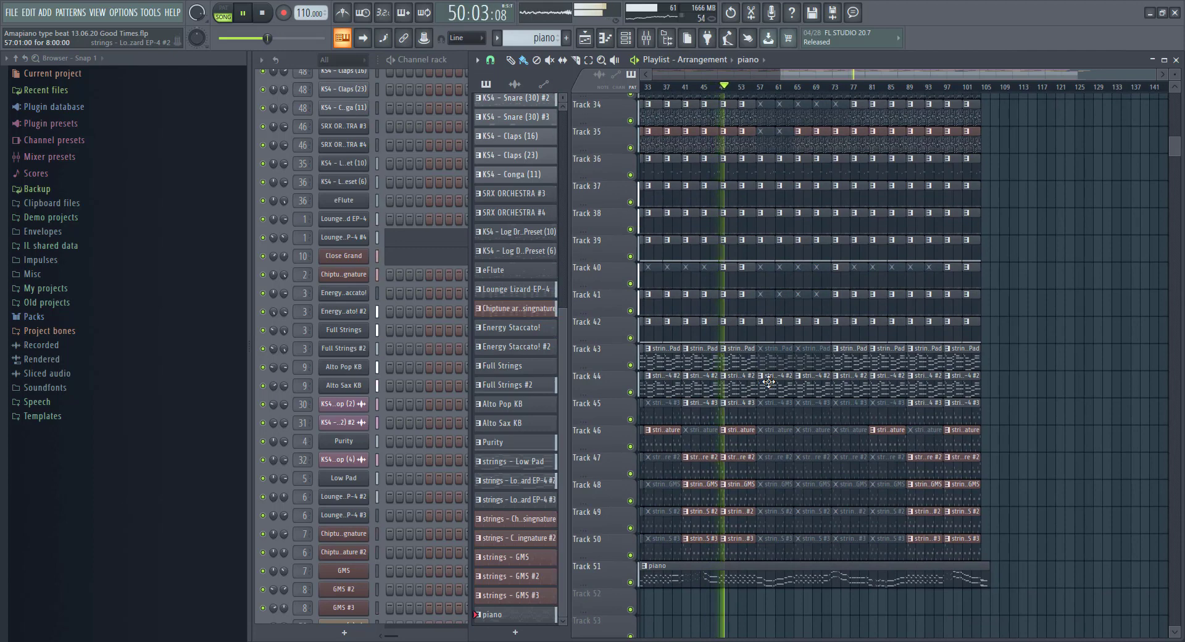
pyautogui.moveTo(768, 381); pyautogui.dragTo(899, 338)
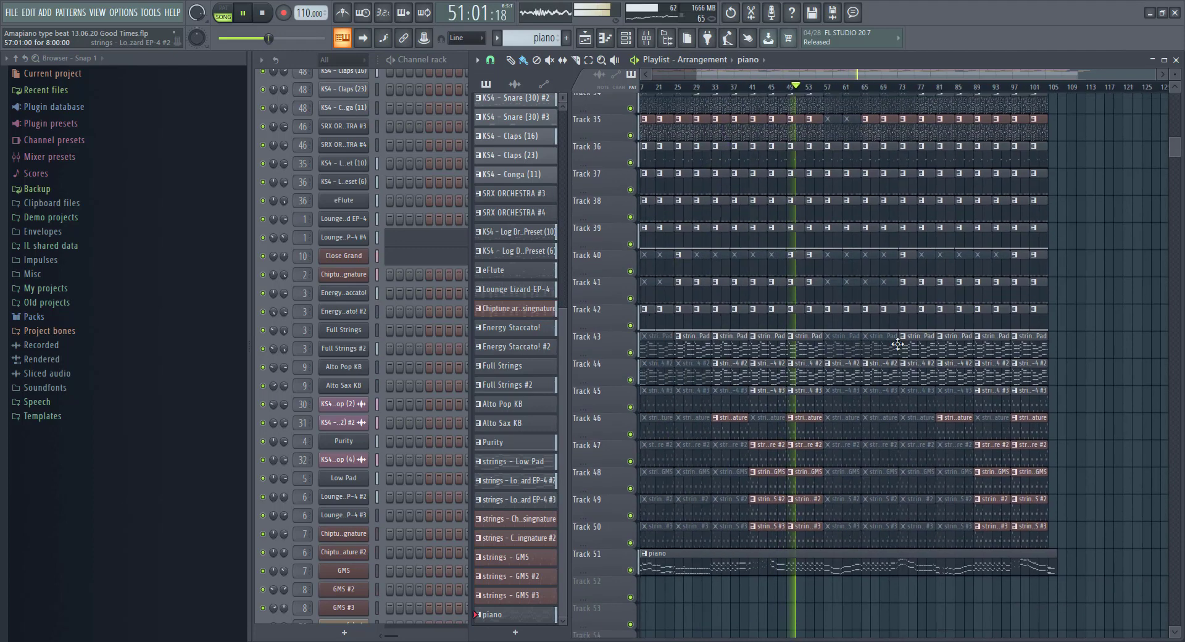
pyautogui.scroll(-6, 881, 455)
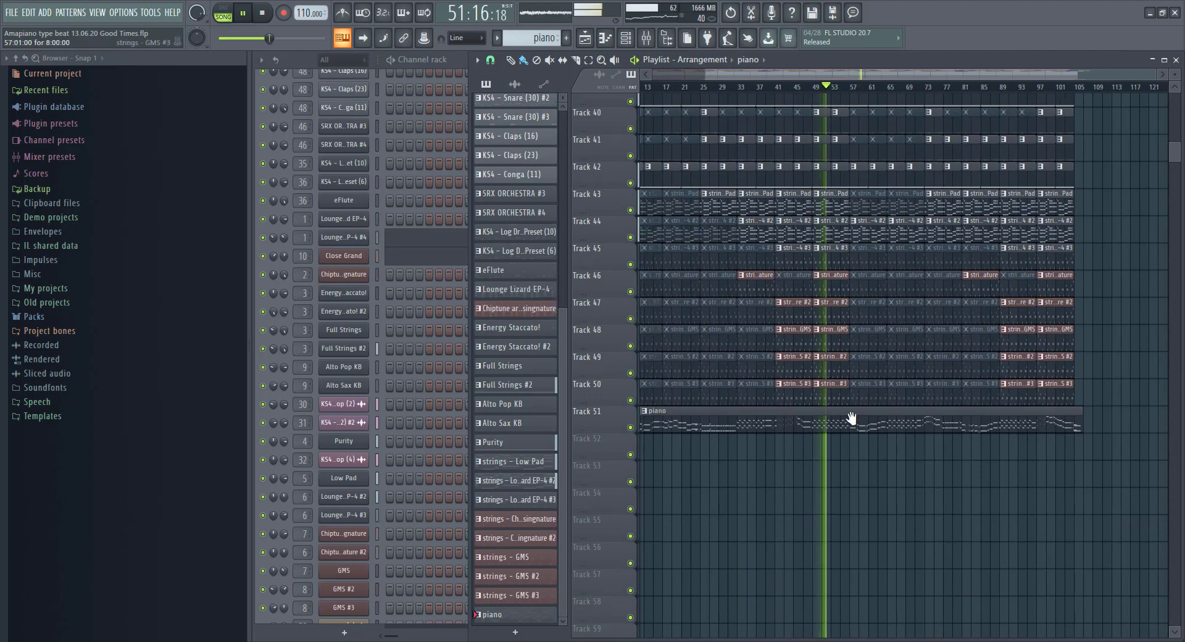
pyautogui.moveTo(849, 417); pyautogui.dragTo(801, 426)
pyautogui.scroll(6, 801, 425)
pyautogui.moveTo(814, 364); pyautogui.dragTo(778, 375)
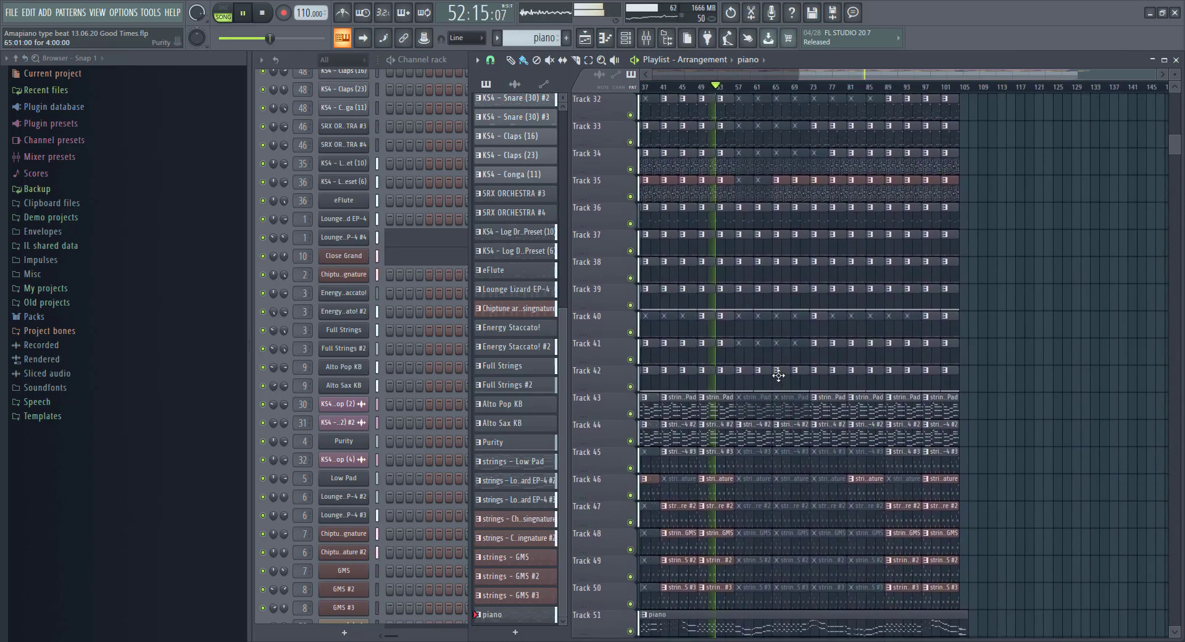
pyautogui.scroll(3, 778, 376)
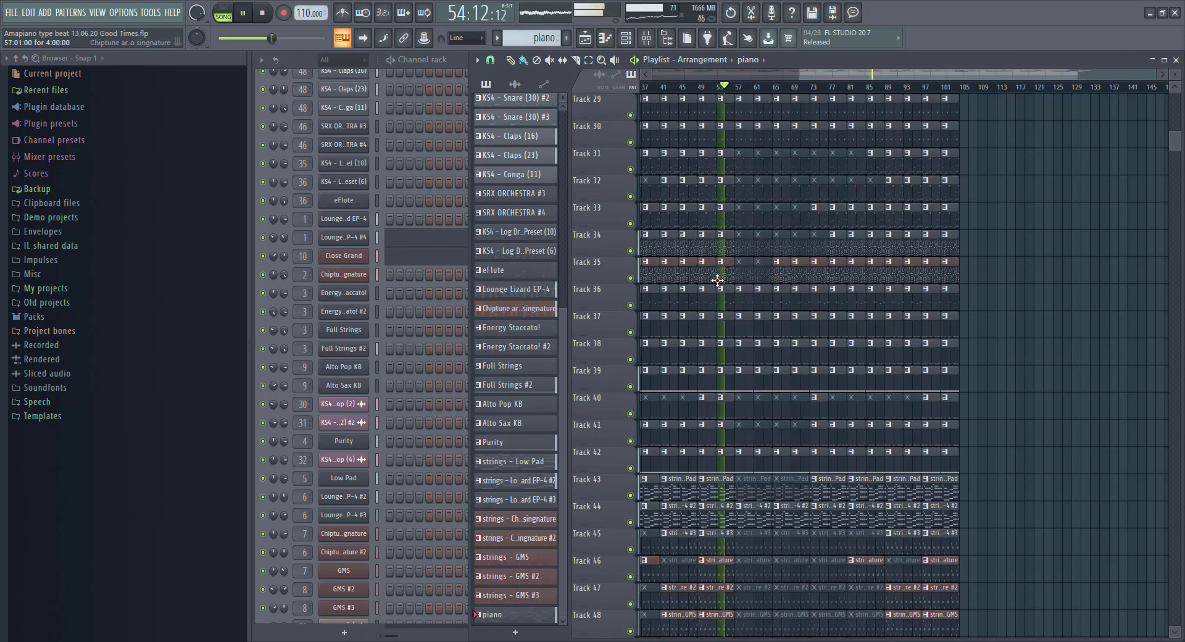
pyautogui.moveTo(796, 303); pyautogui.dragTo(708, 306)
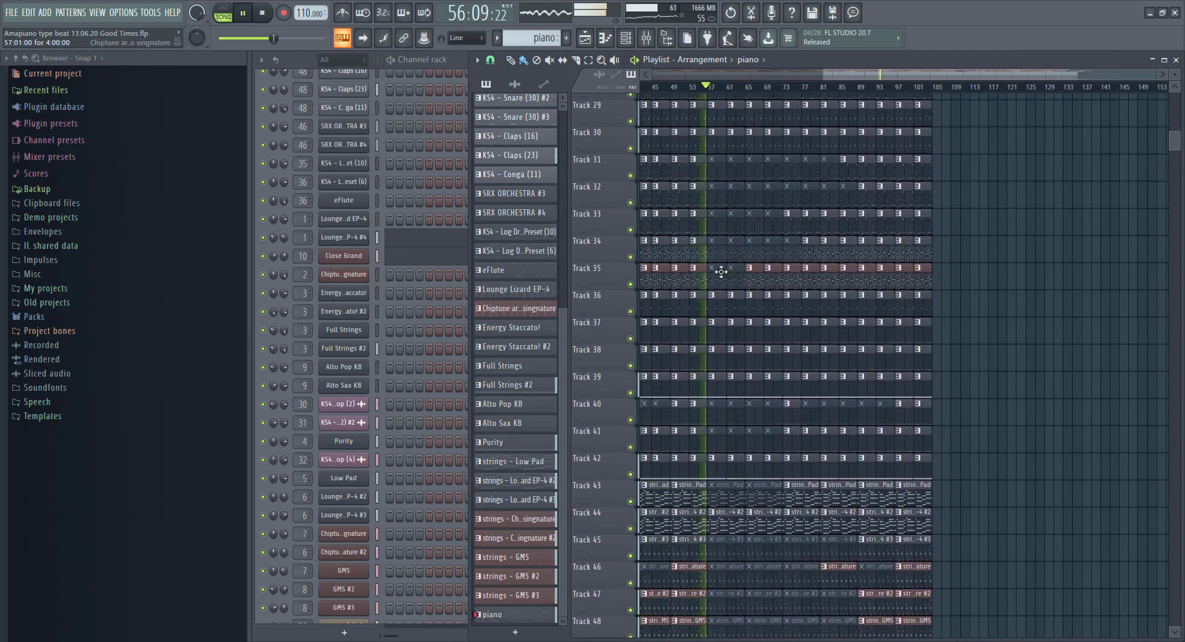
pyautogui.scroll(-3, 721, 272)
# Examine the notes of the strings Lounge Lizard EP-4 #2 clip, and reopen the piano clip to follow its melody to about bar 84.
pyautogui.doubleClick(730, 415)
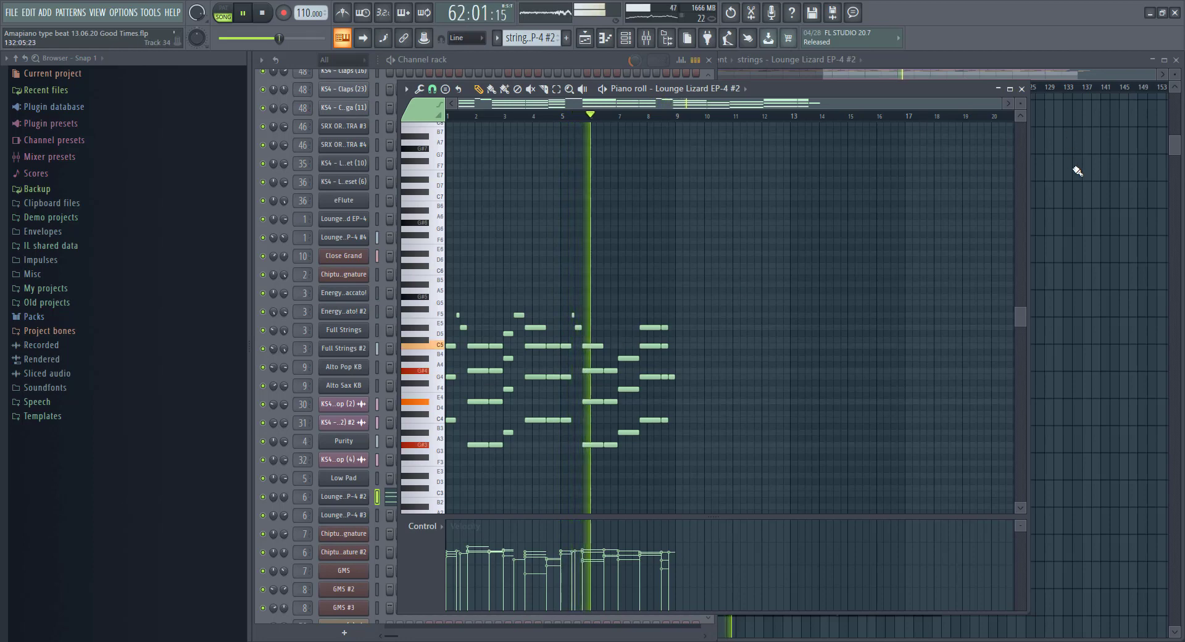
pyautogui.click(980, 359)
pyautogui.doubleClick(752, 607)
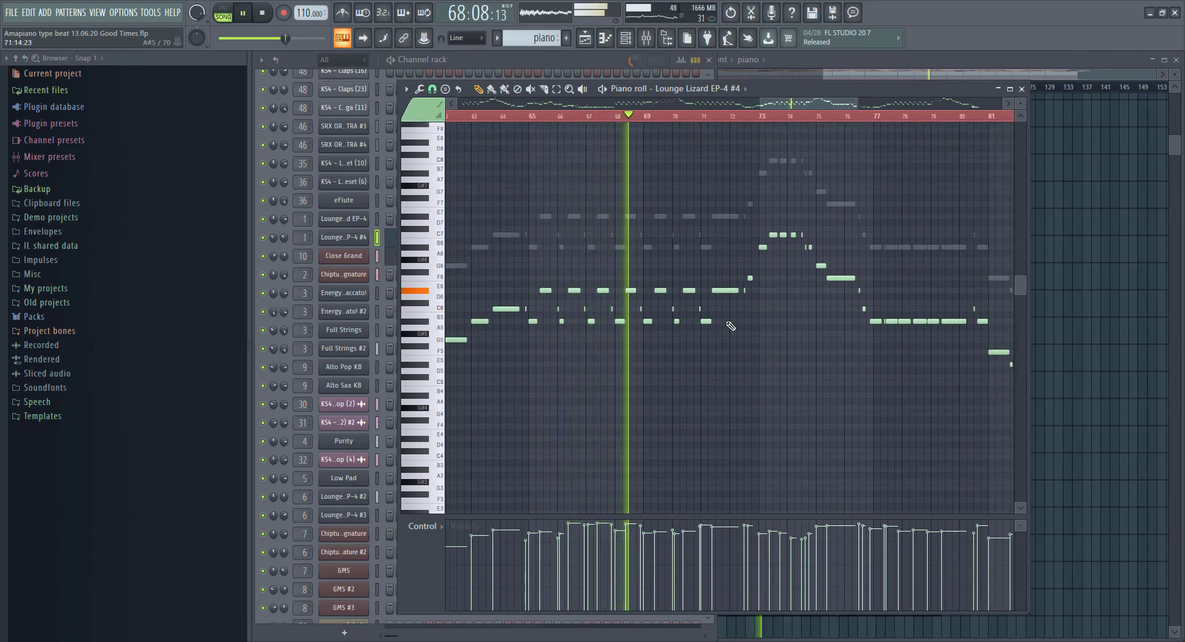
pyautogui.scroll(1, 667, 341)
pyautogui.scroll(1, 654, 327)
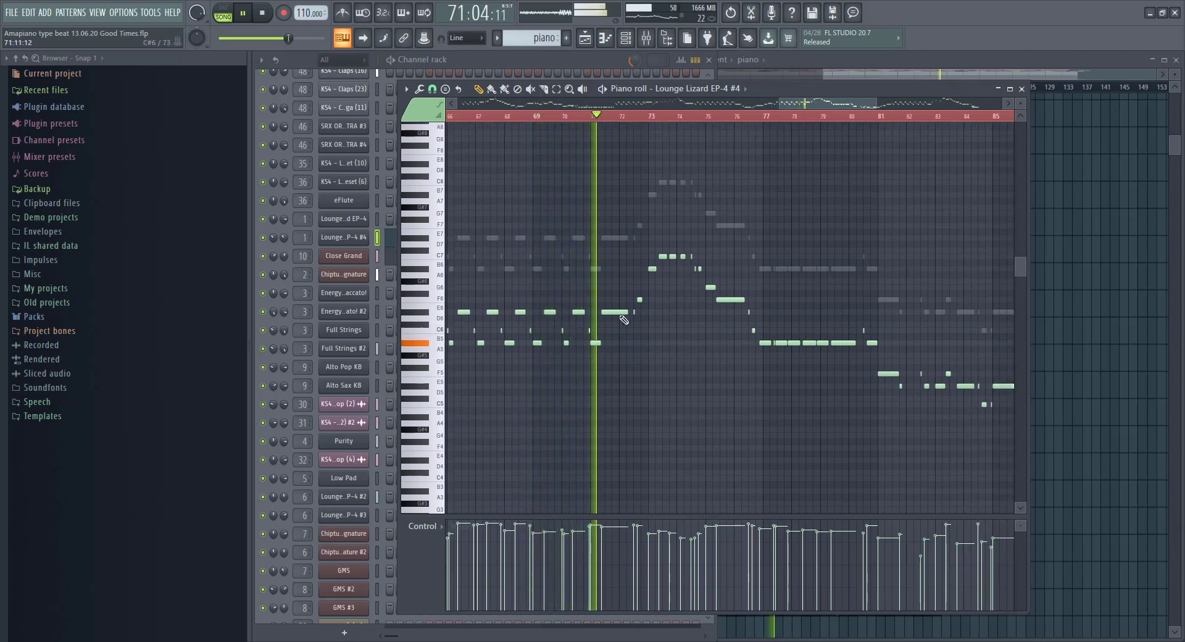
pyautogui.scroll(1, 648, 307)
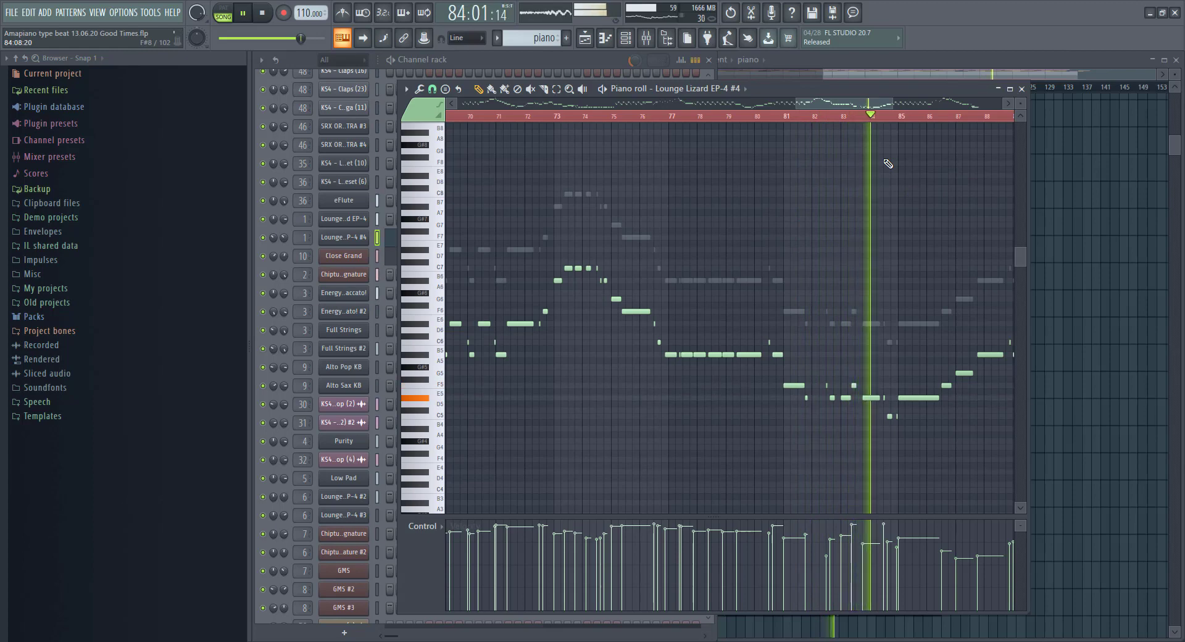
# Return to the playlist and open the strings GMS #2 clip on Track 49 to examine its notes in the piano roll.
pyautogui.click(1021, 89)
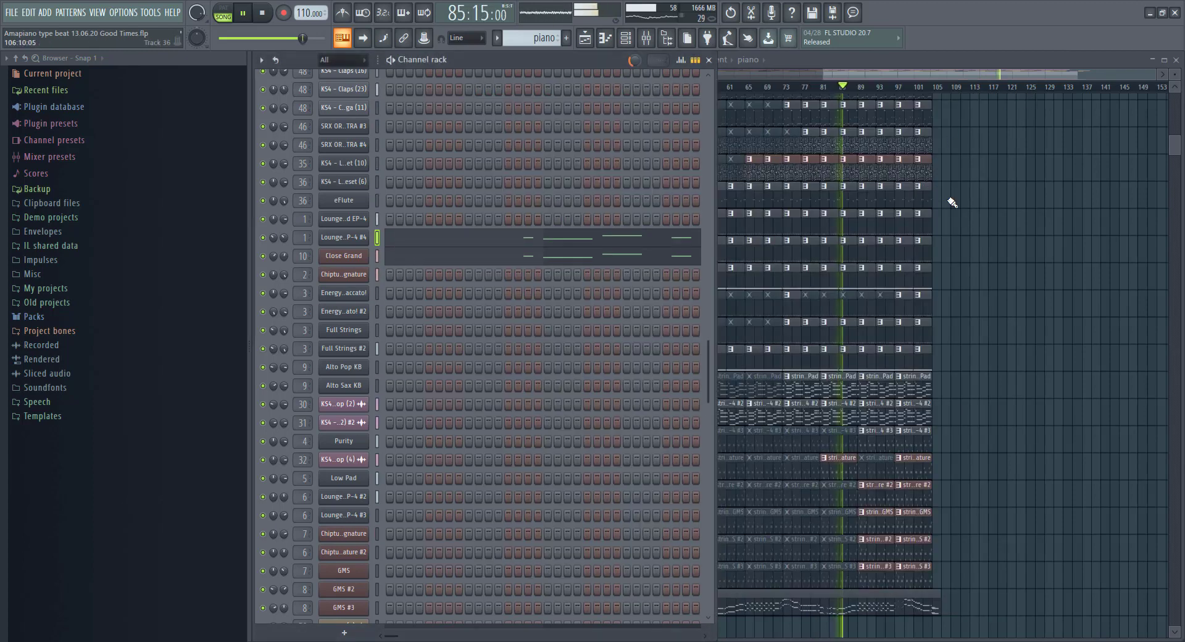
pyautogui.press('F5')
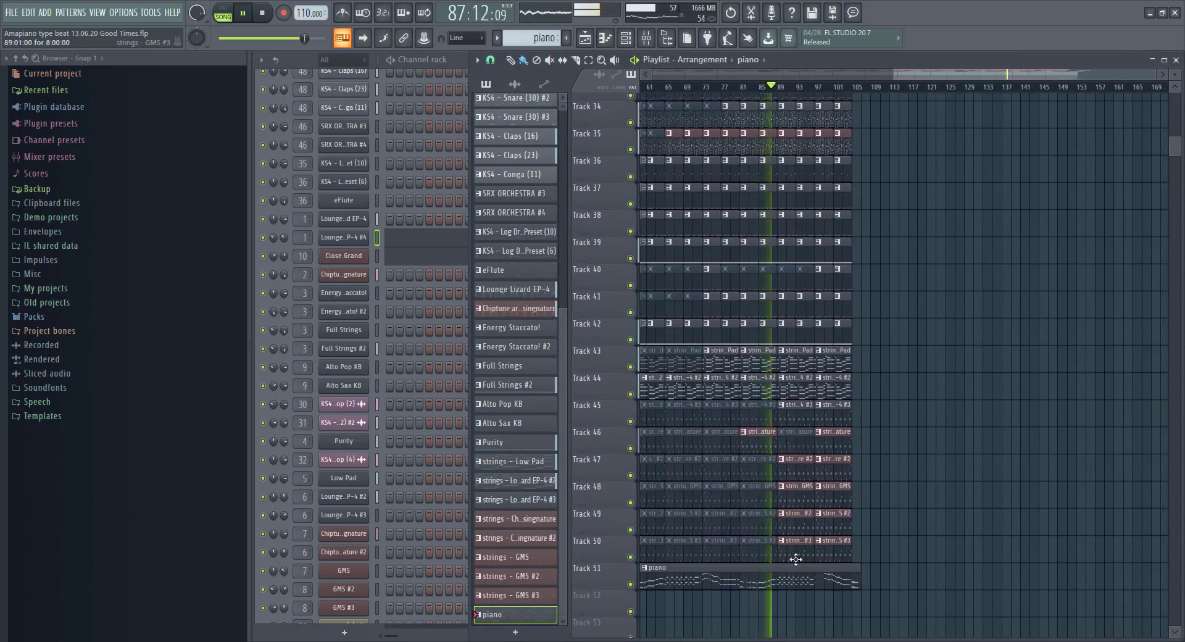
pyautogui.doubleClick(797, 529)
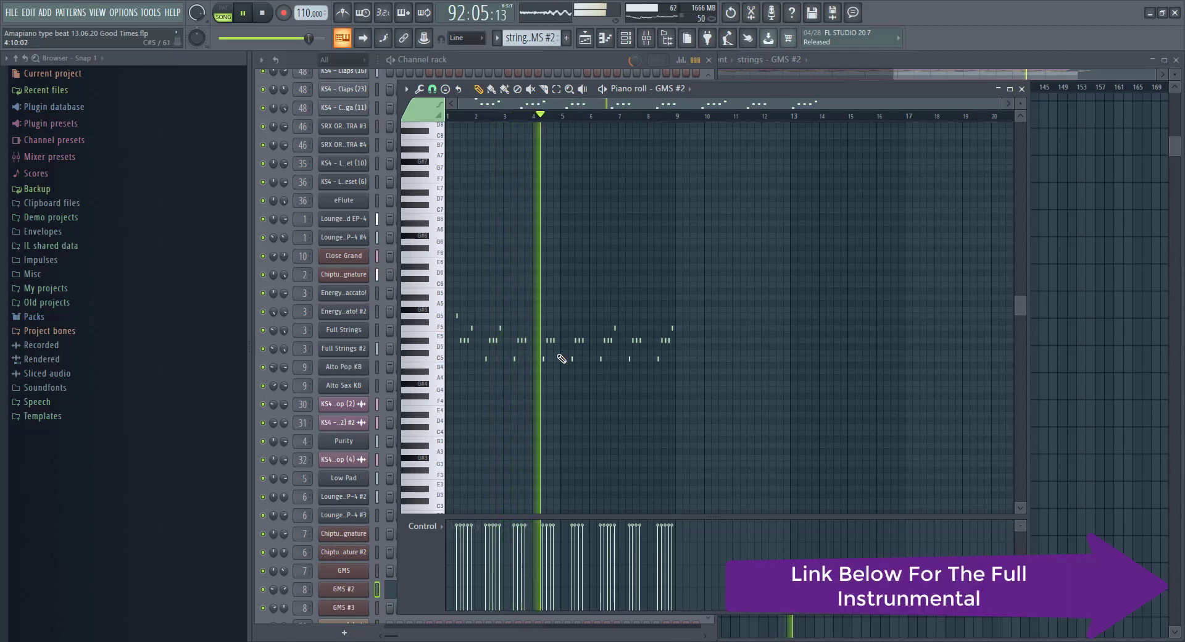
pyautogui.click(1022, 88)
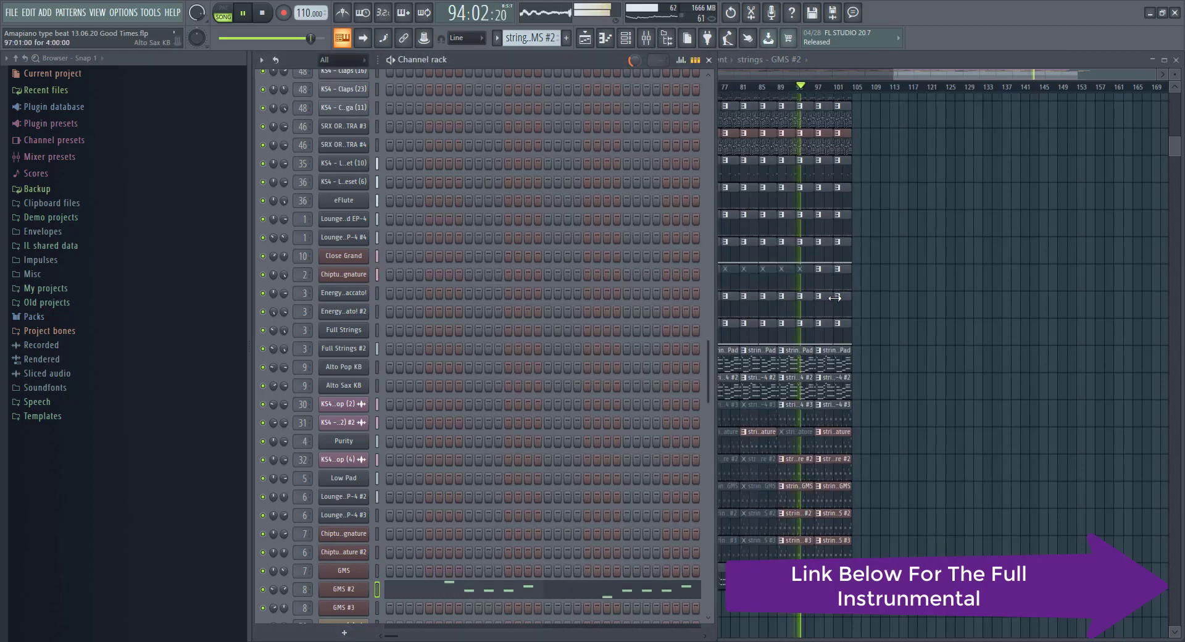
# Bring the playlist forward and follow the arrangement on Tracks 33 to 51 to the song's end around bar 105.
pyautogui.click(888, 295)
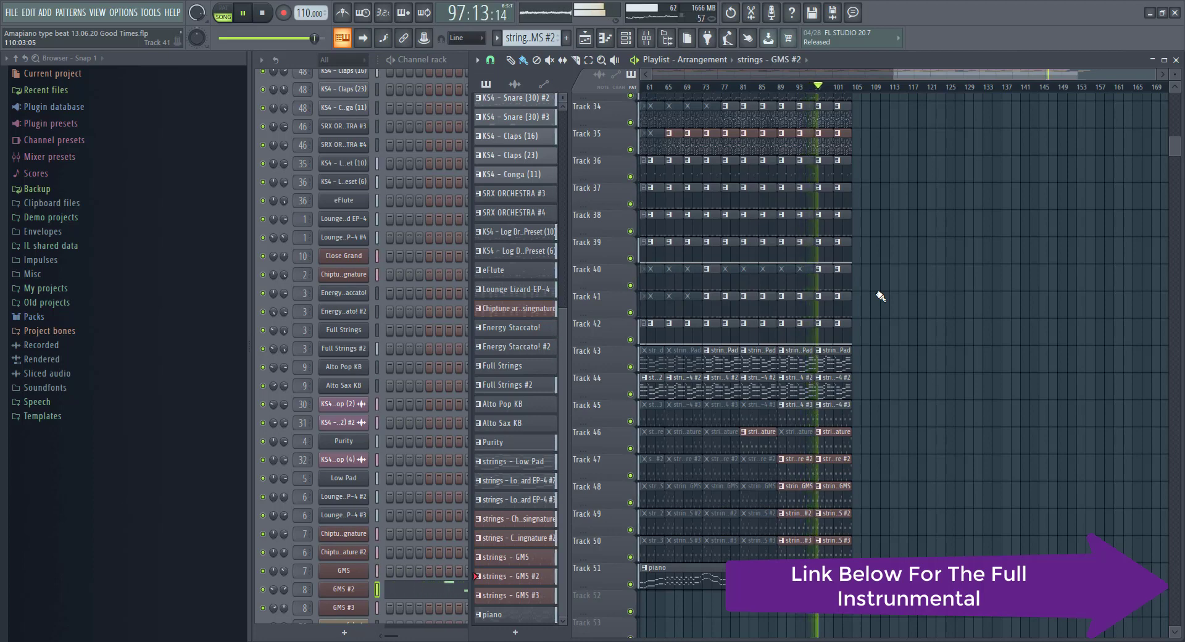
pyautogui.scroll(-2, 872, 358)
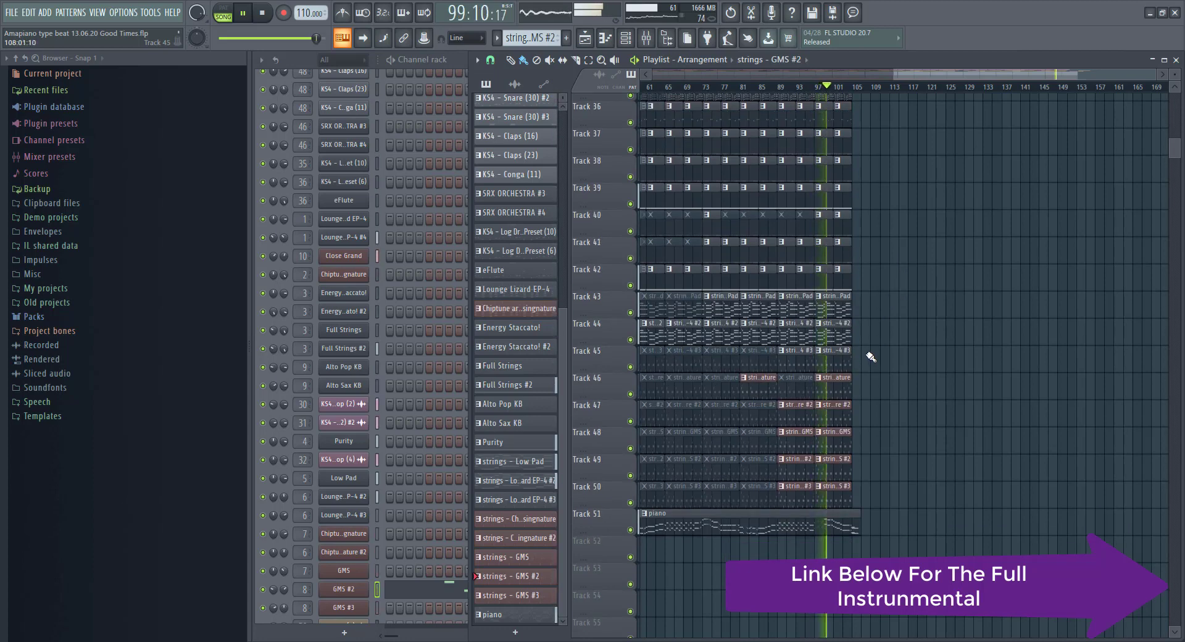
pyautogui.scroll(3, 869, 347)
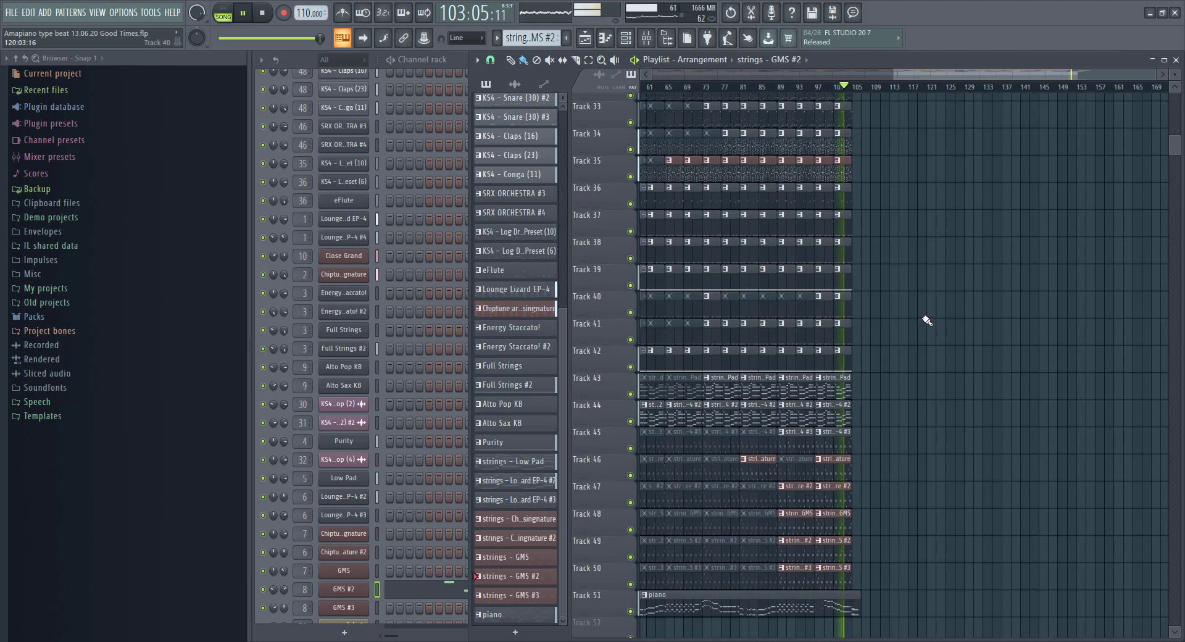
pyautogui.moveTo(923, 320); pyautogui.dragTo(785, 332)
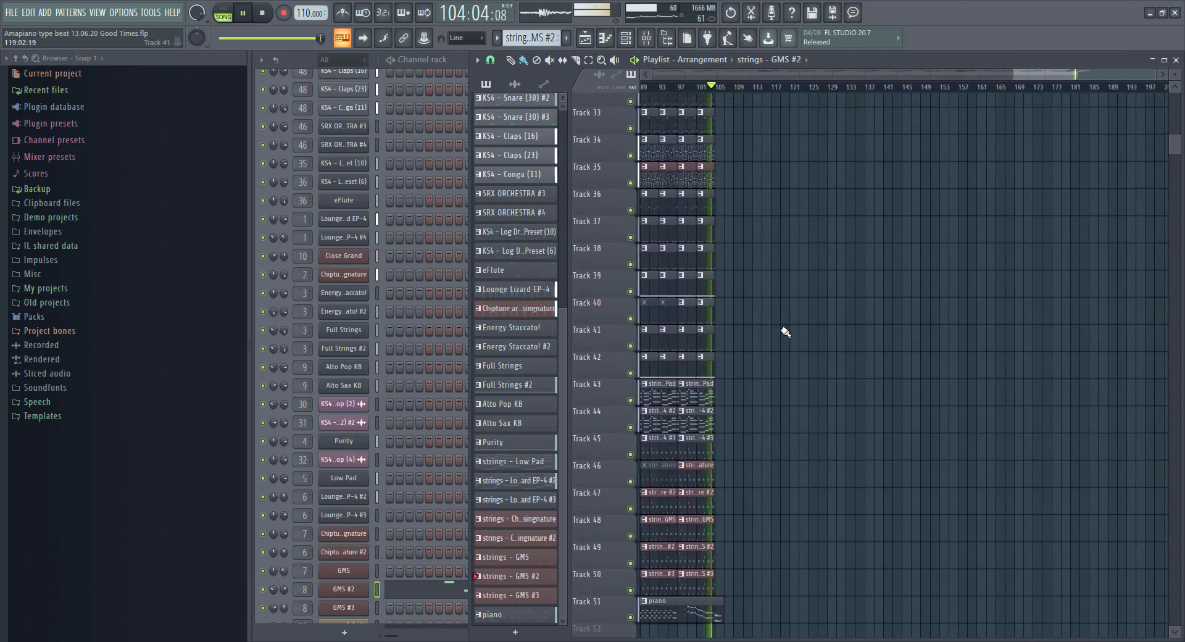